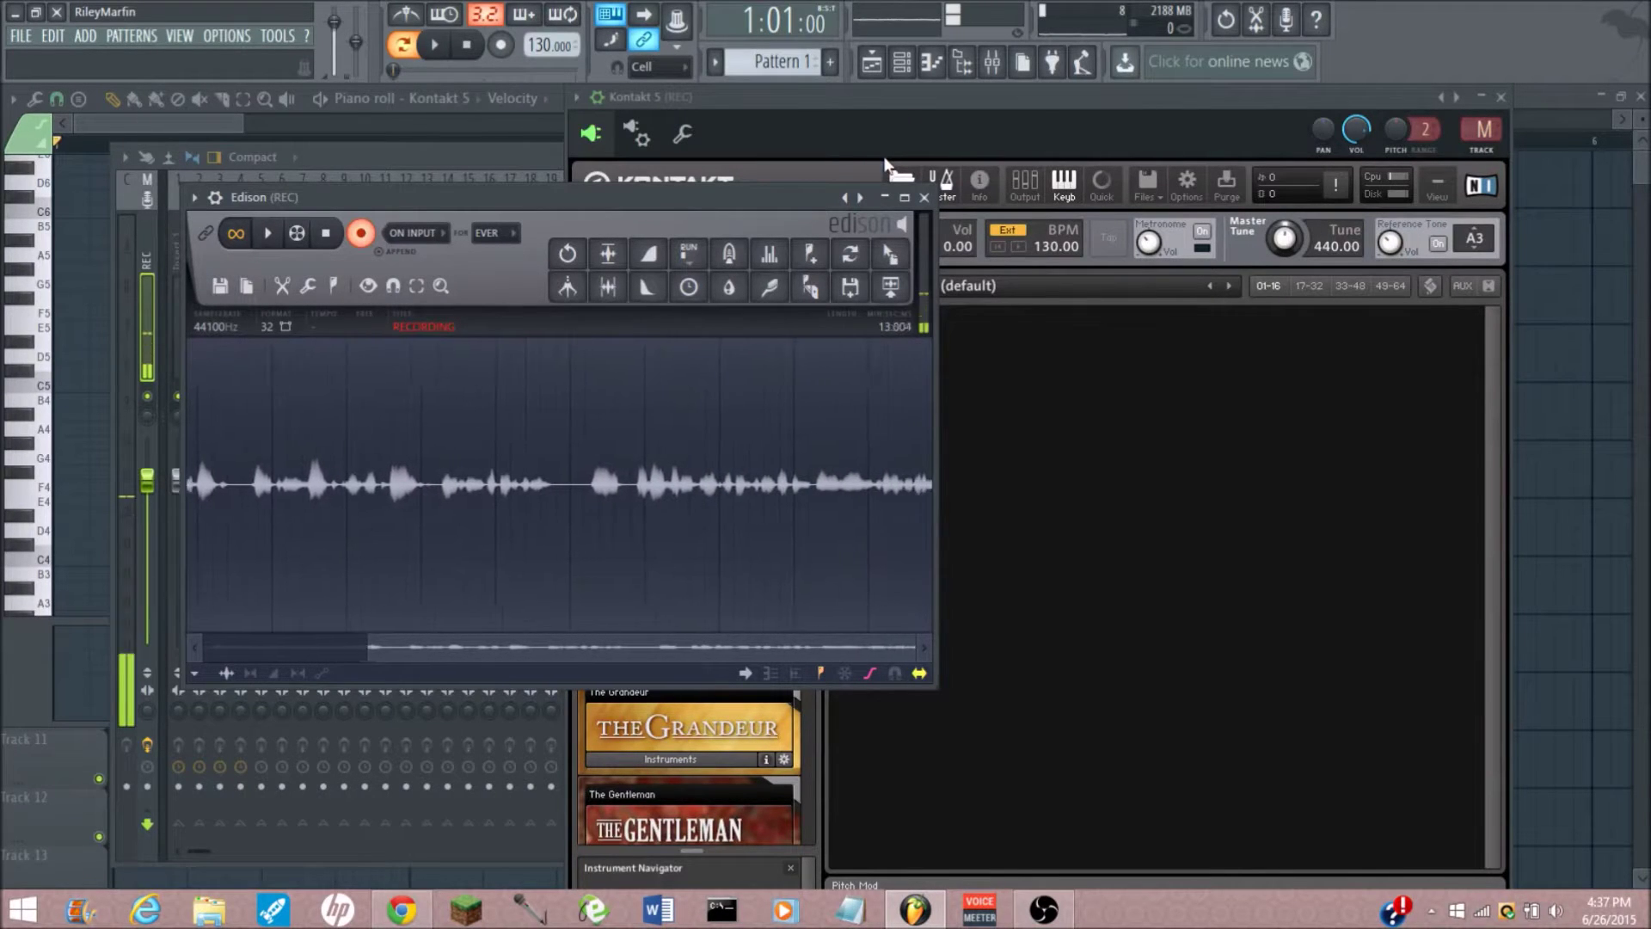
- Open the Channel rack listing Kick, Clap, Hat, Kontakt 5 and Snare over Edison
key("F6")
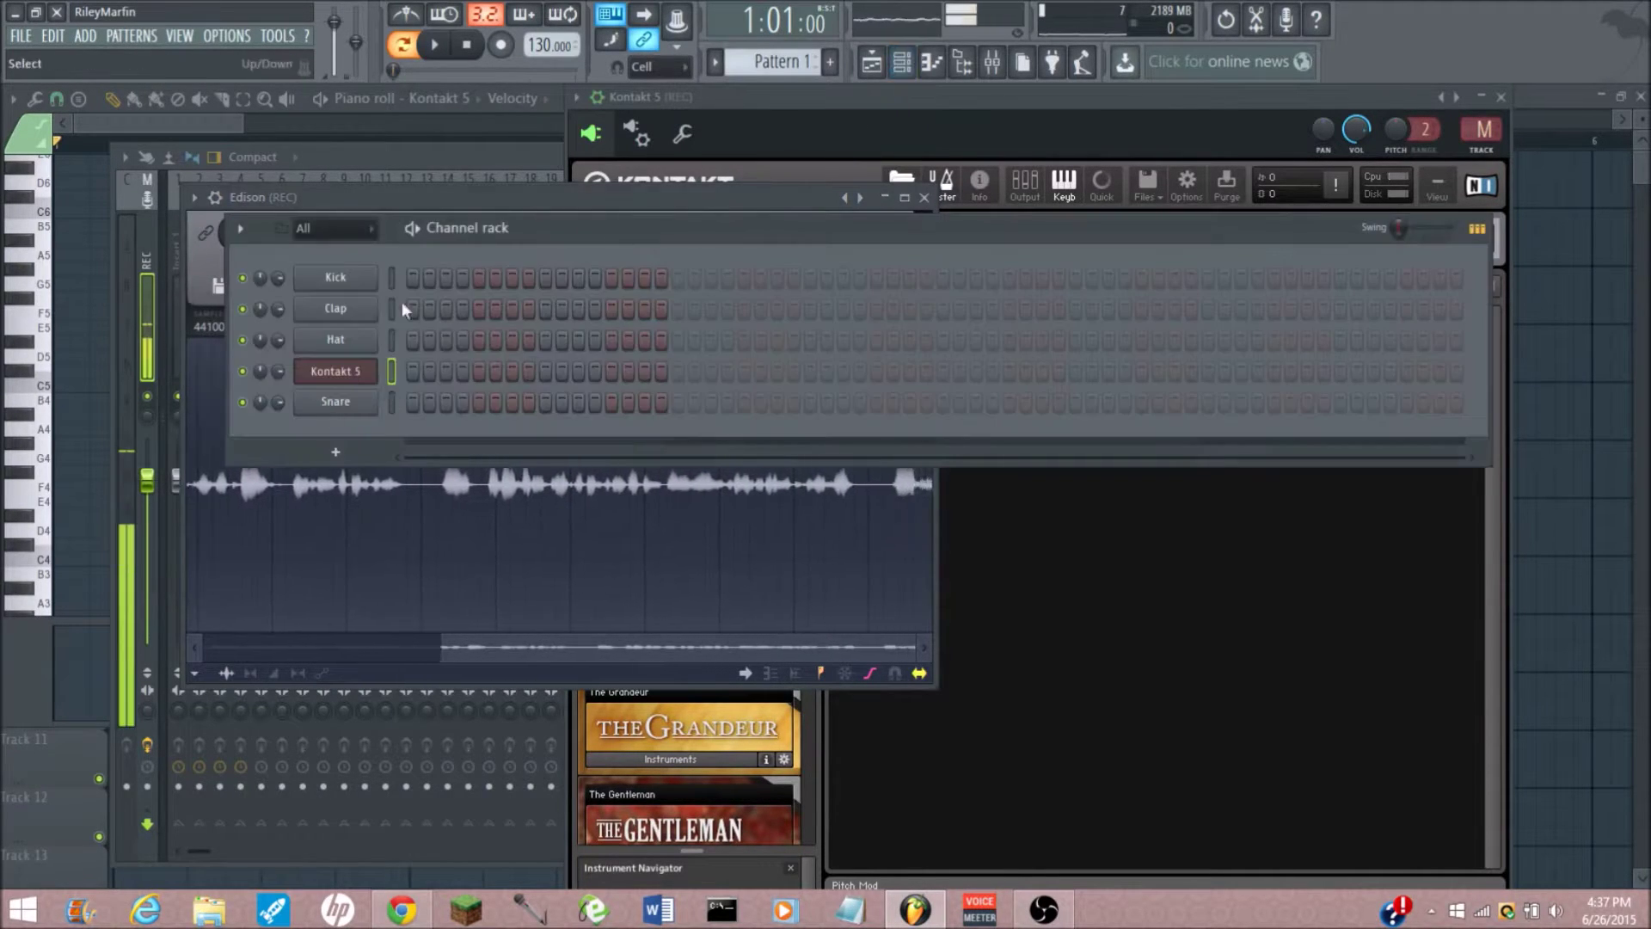
- Close and reopen the Kontakt 5 plugin window, then move it up slightly
left_click(336, 377)
left_click(336, 370)
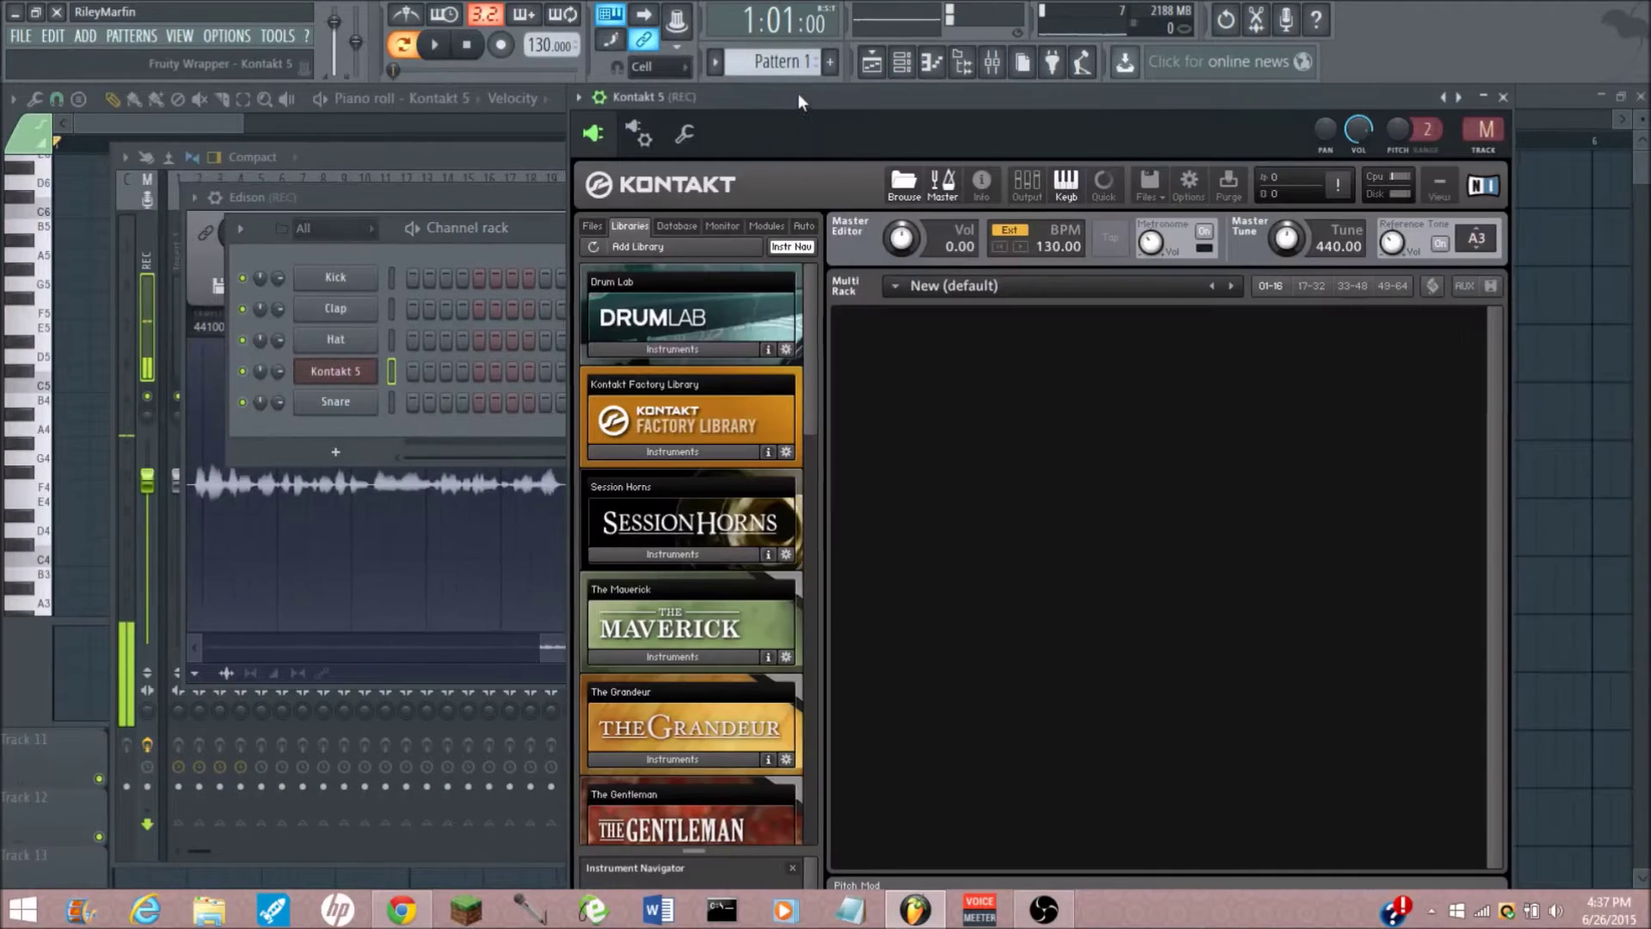
left_click_drag(798, 93, 799, 38)
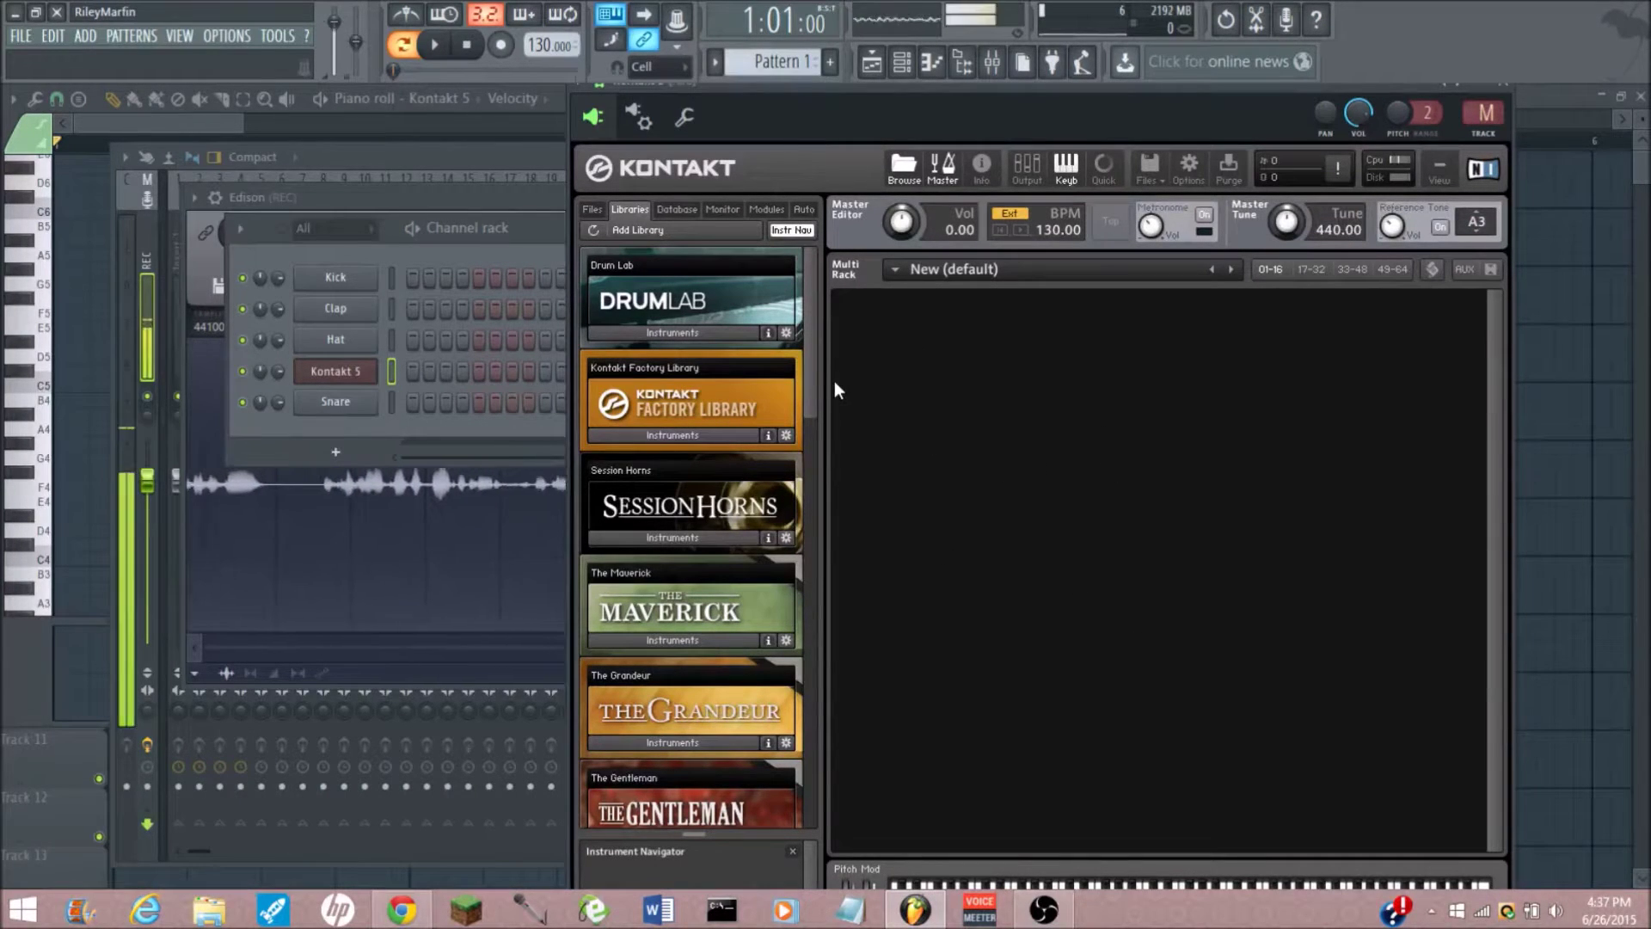
- Load Cello Solo.nki from Kontakt's Factory Library instruments
left_click(708, 435)
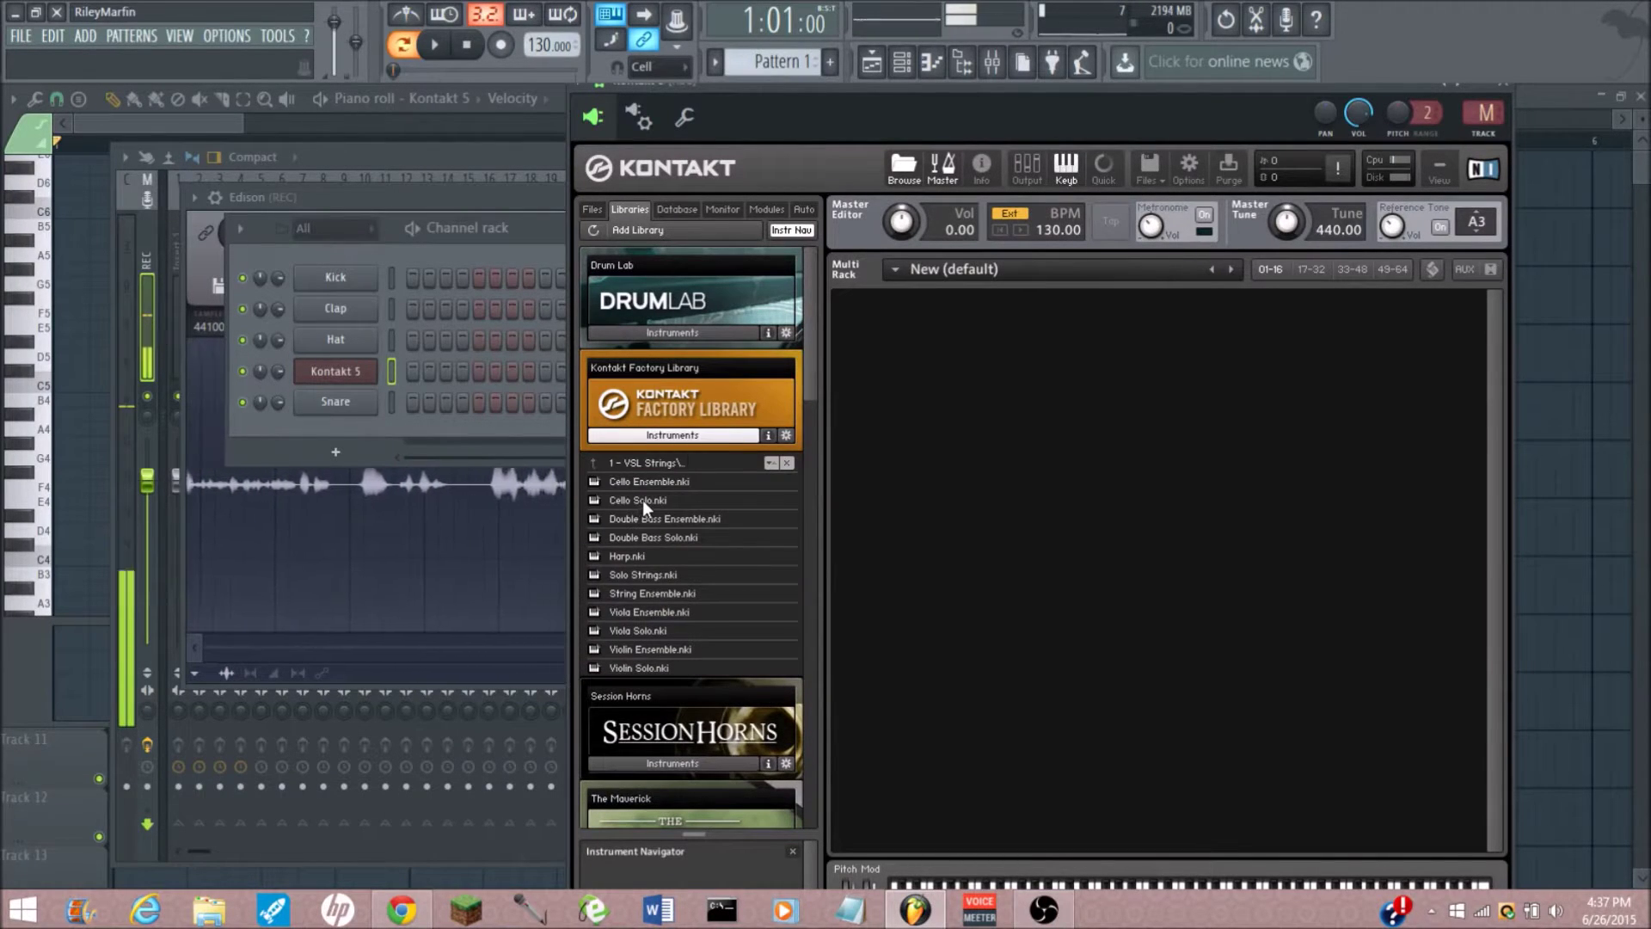
double_click(642, 499)
left_click(673, 434)
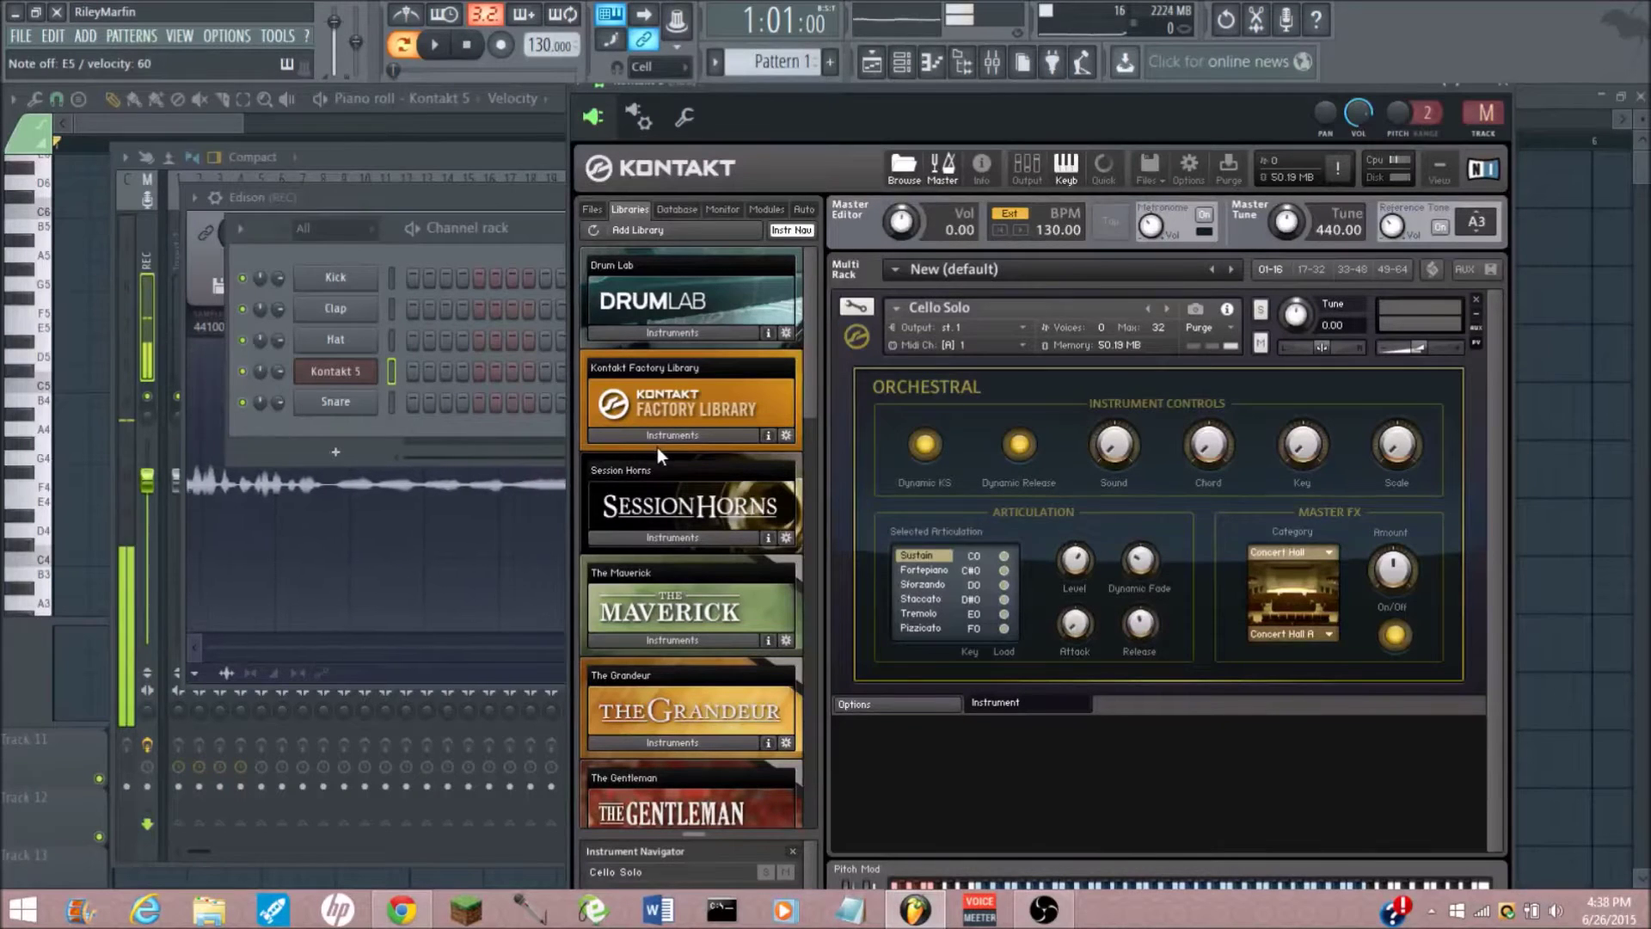
- Load Session Horns - Performance.nki into the Kontakt rack as a second instrument
left_click(693, 539)
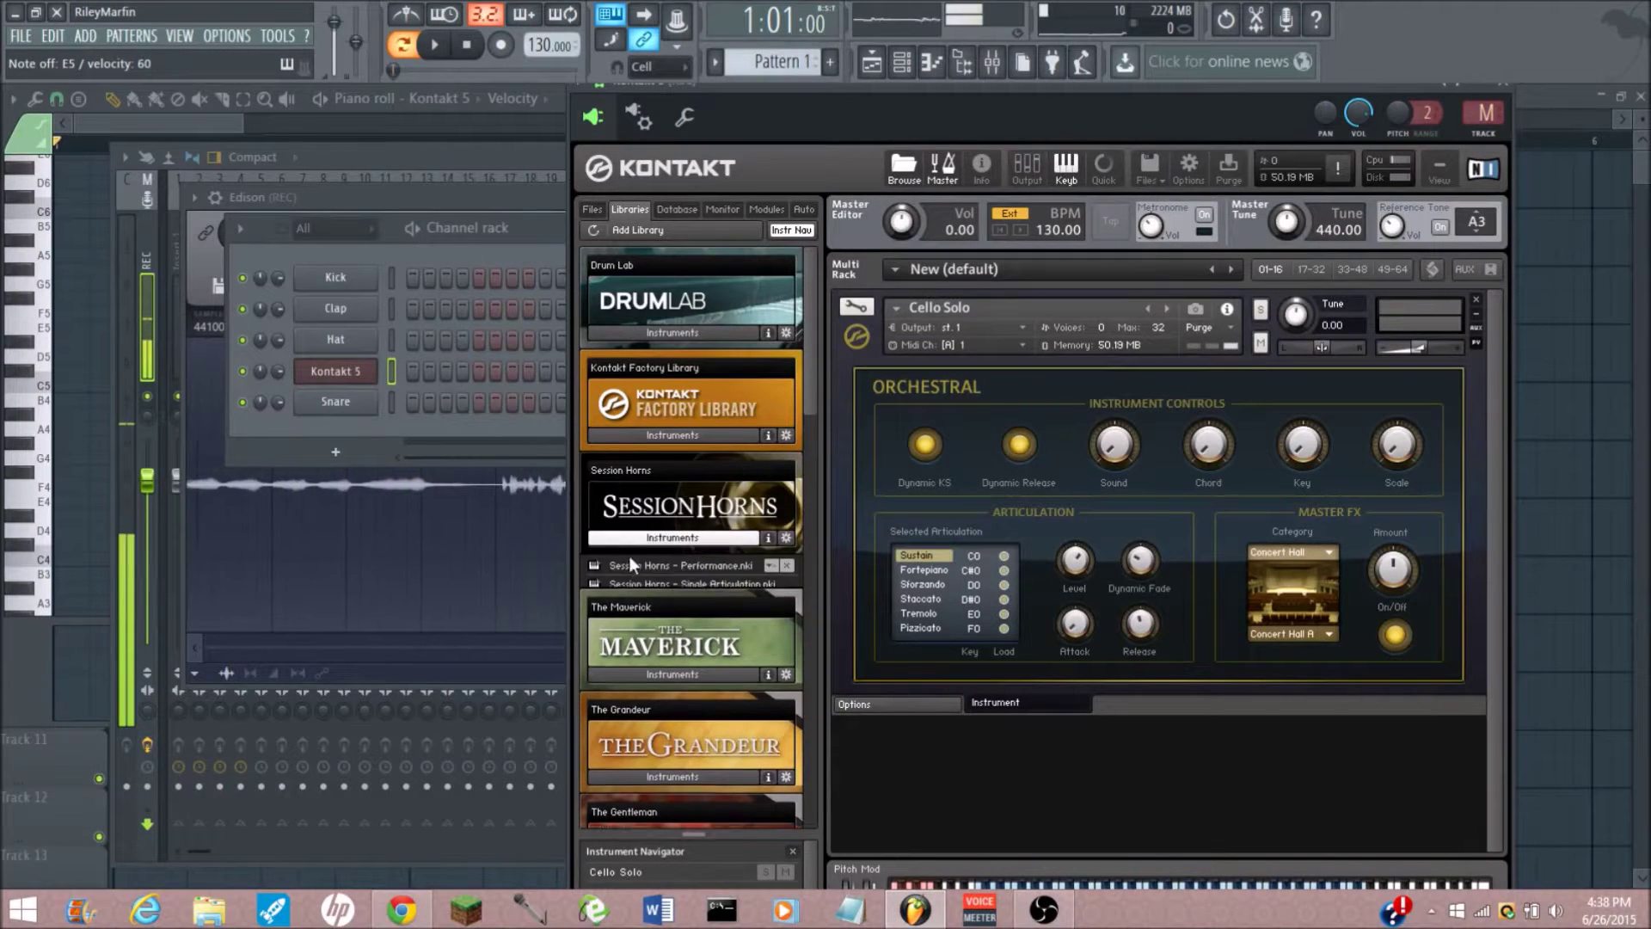
double_click(649, 565)
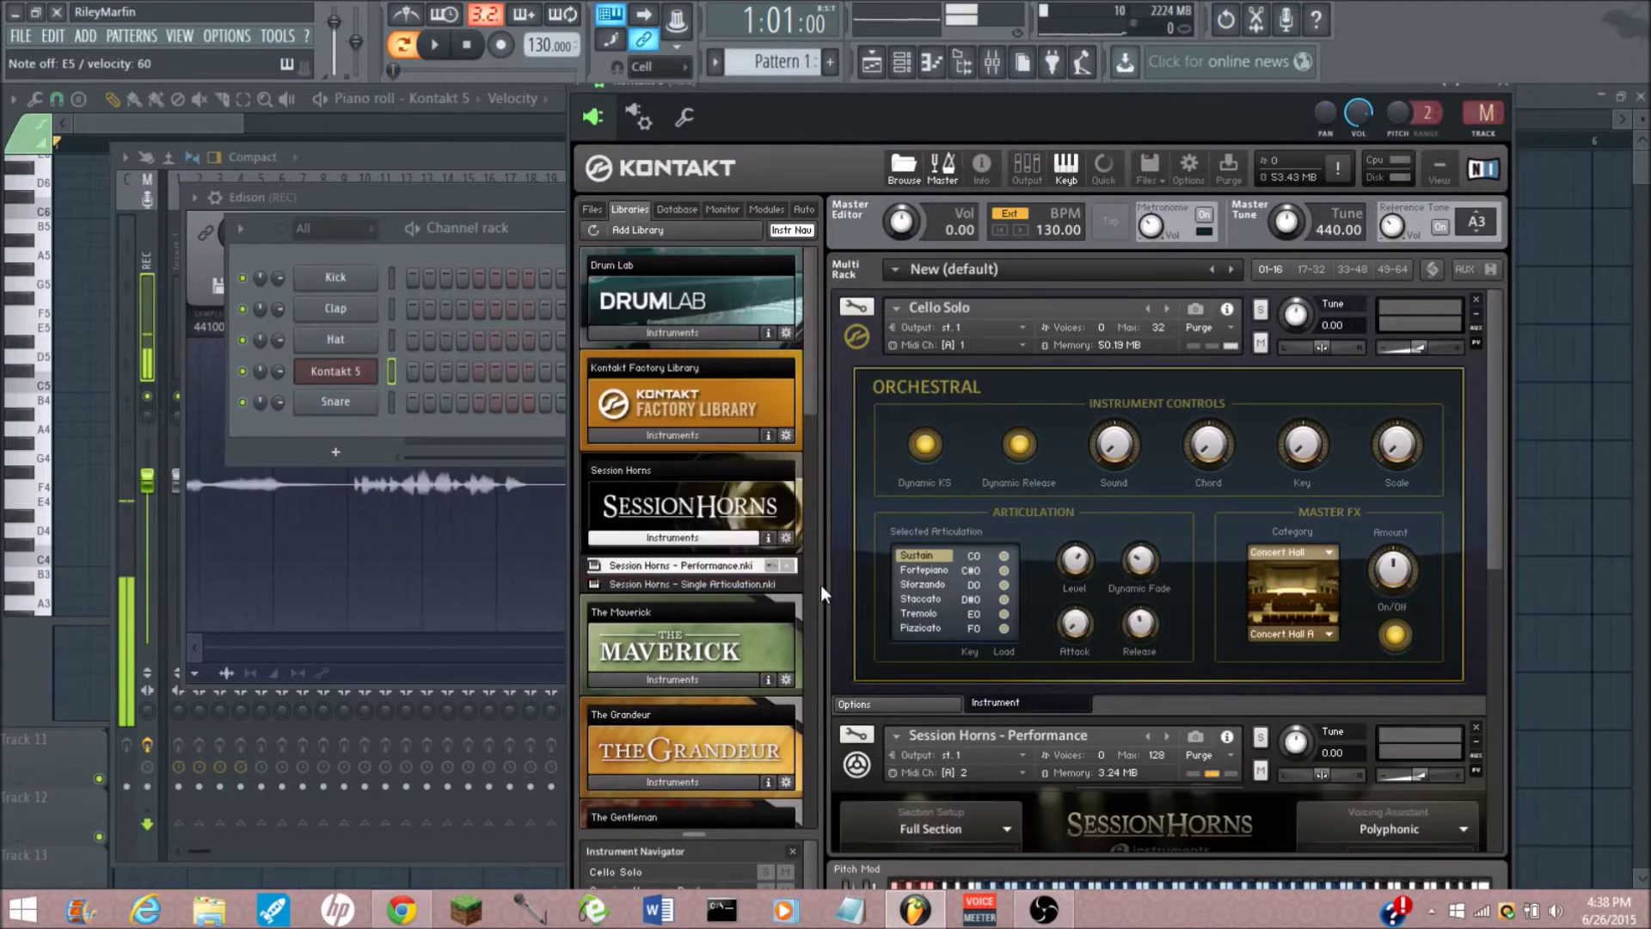
scroll(1063, 606, "down", 3)
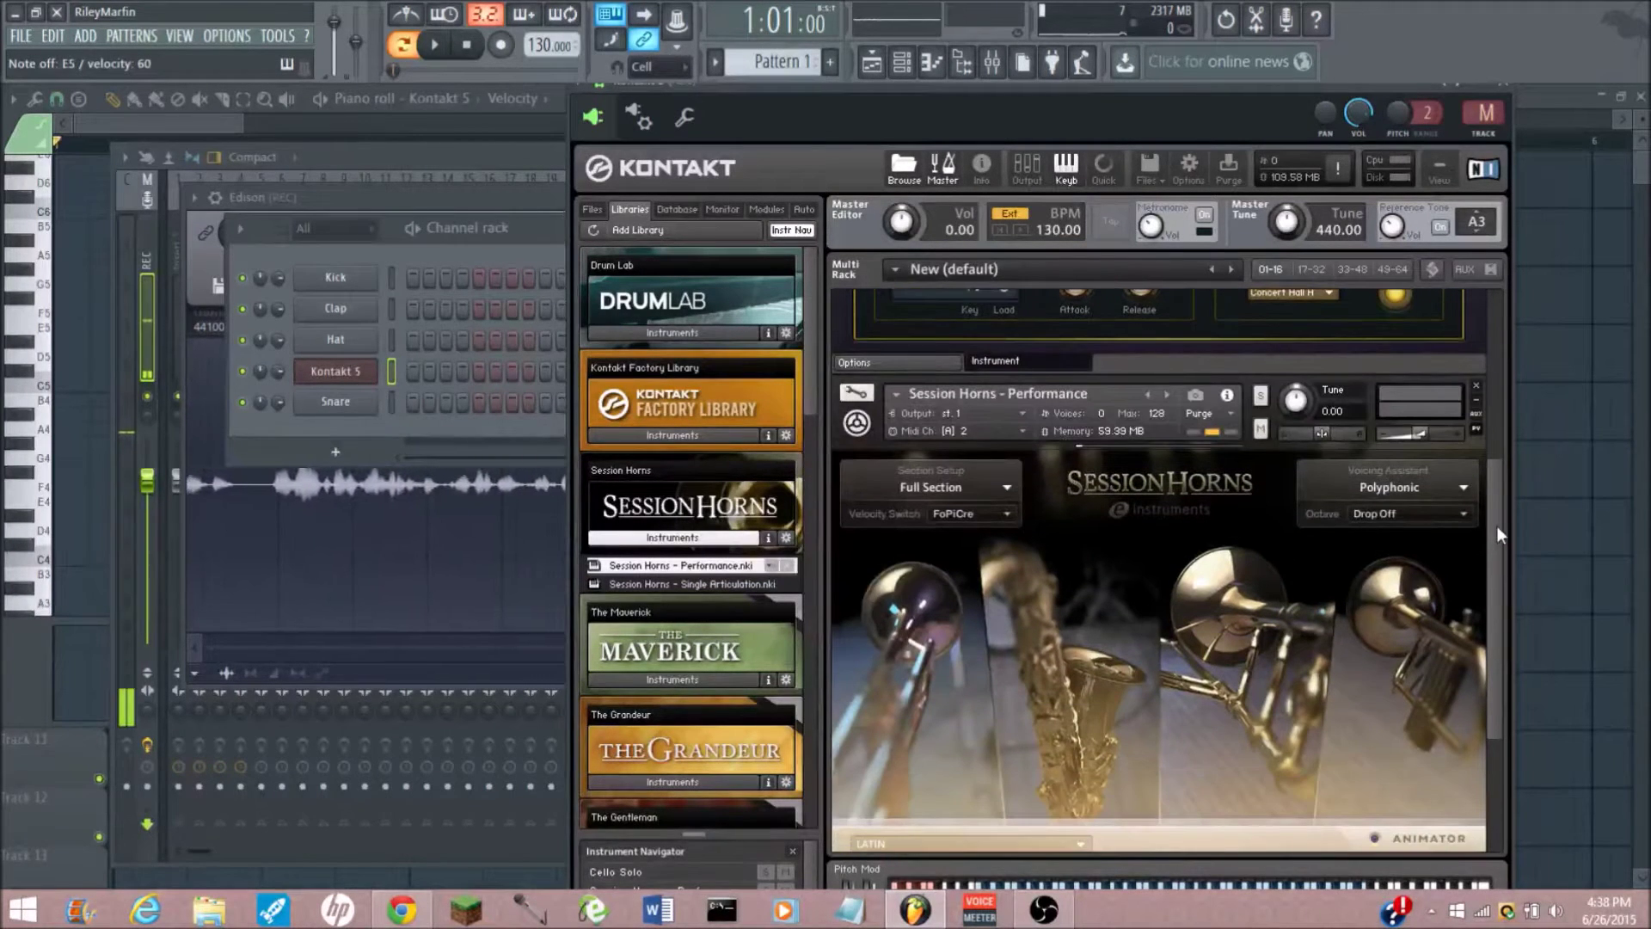
left_click_drag(1496, 525, 1513, 457)
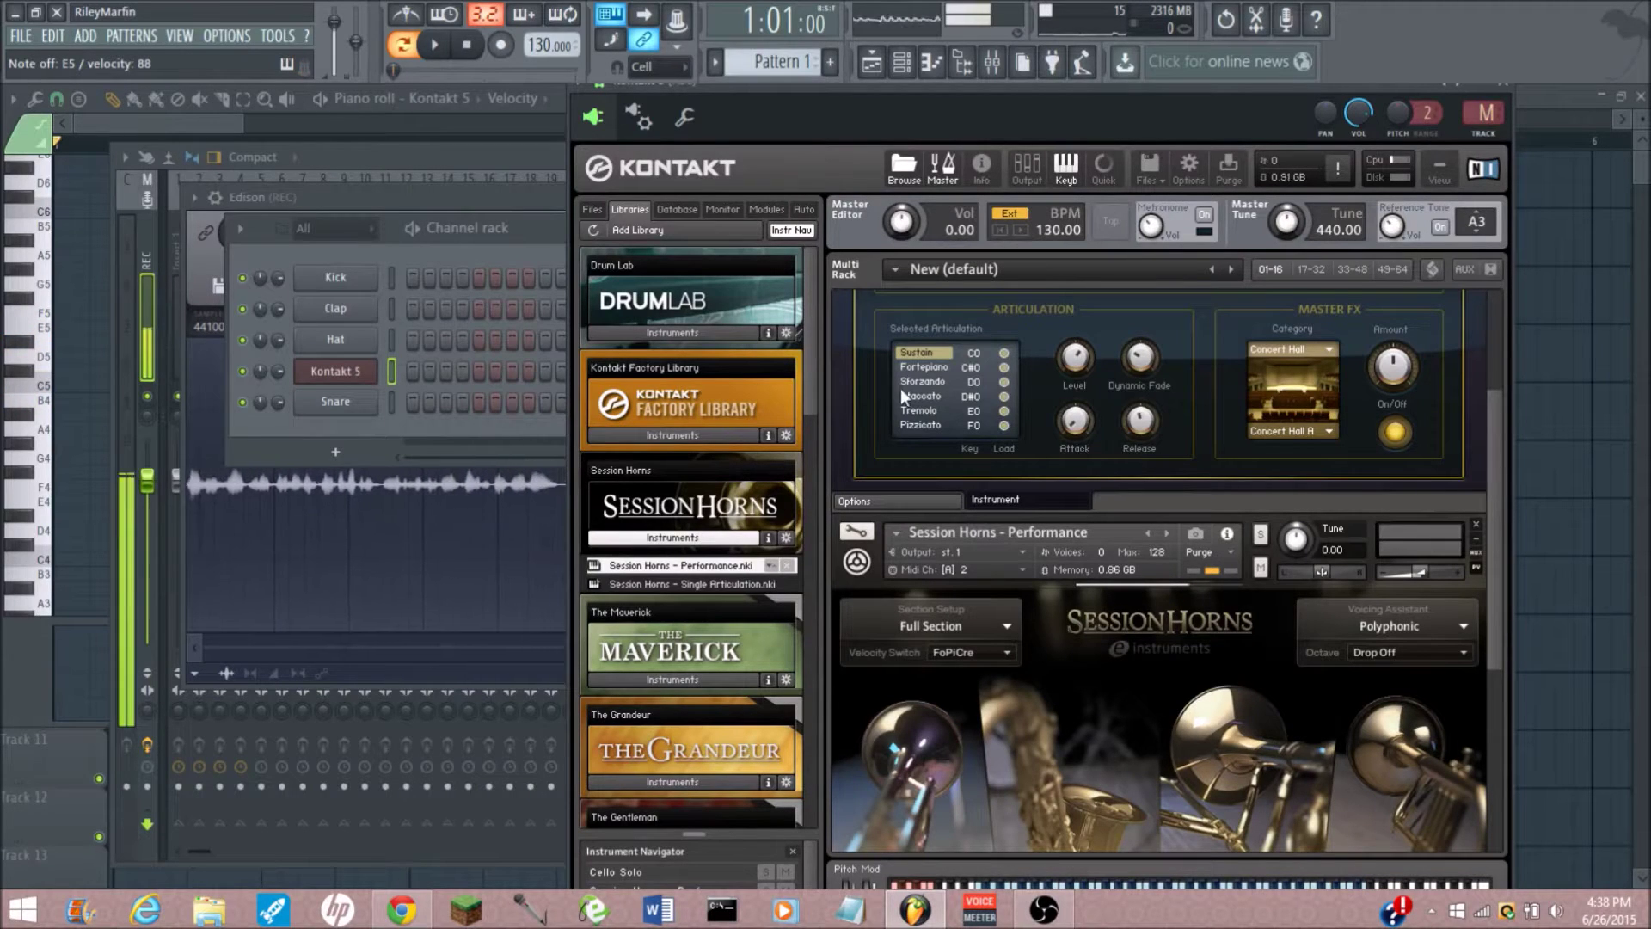
right_click(385, 372)
- Open the piano roll for the Kontakt 5 channel
left_click(398, 374)
right_click(384, 374)
left_click(385, 374)
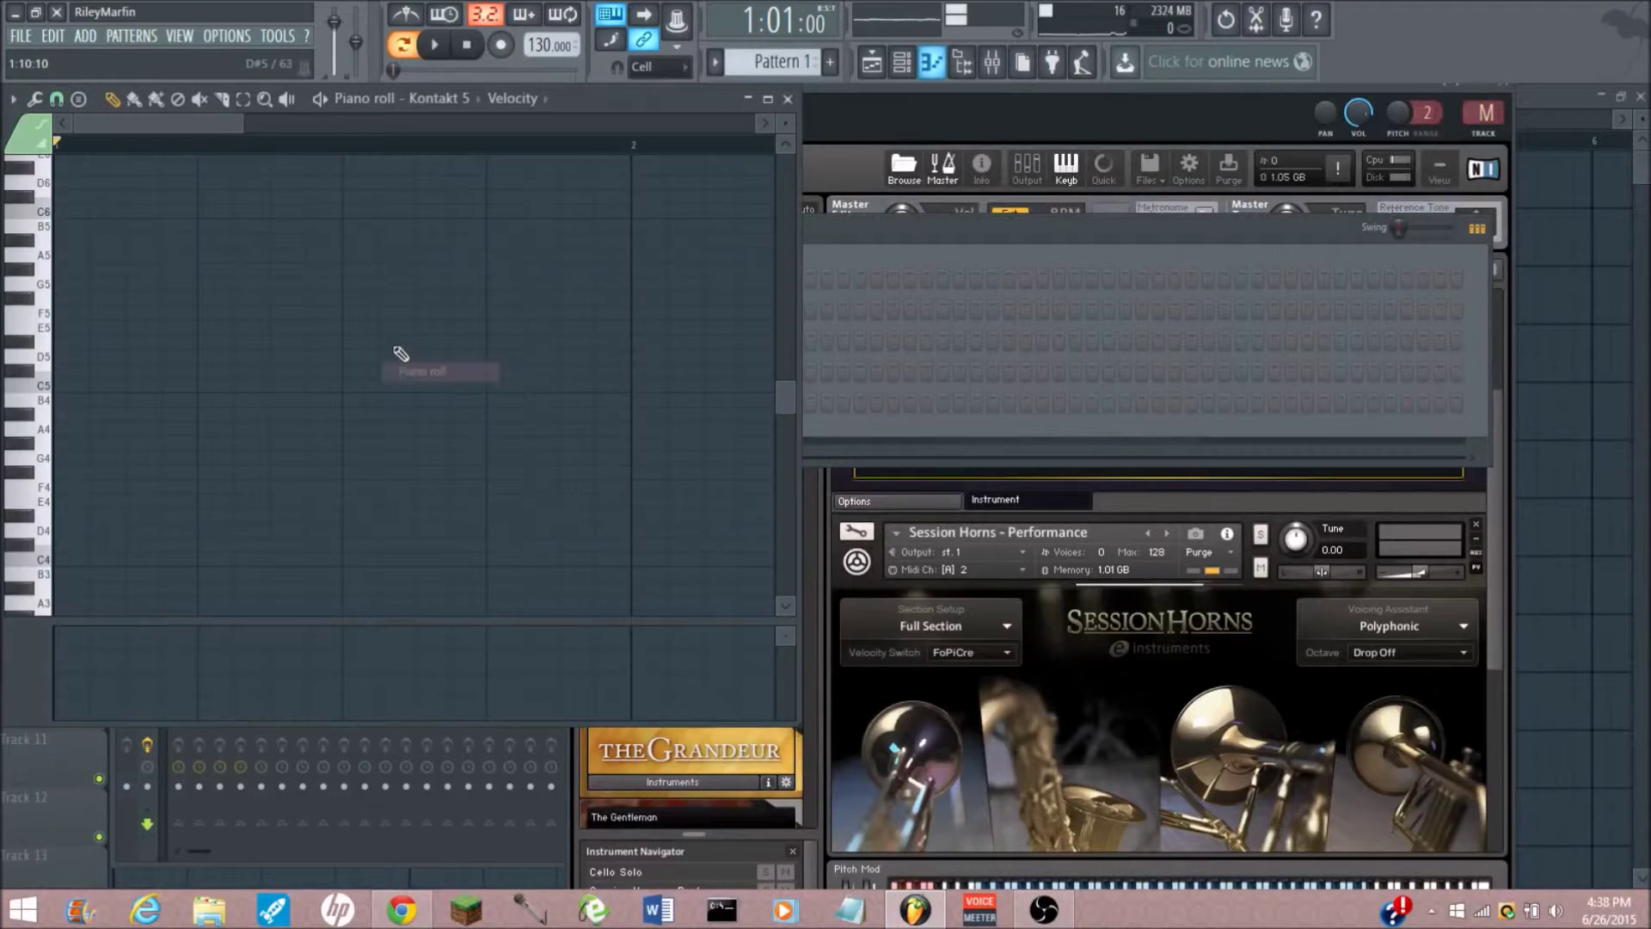
- Leave the piano roll notes on colour group 1 and bring the Channel rack forward
left_click(21, 144)
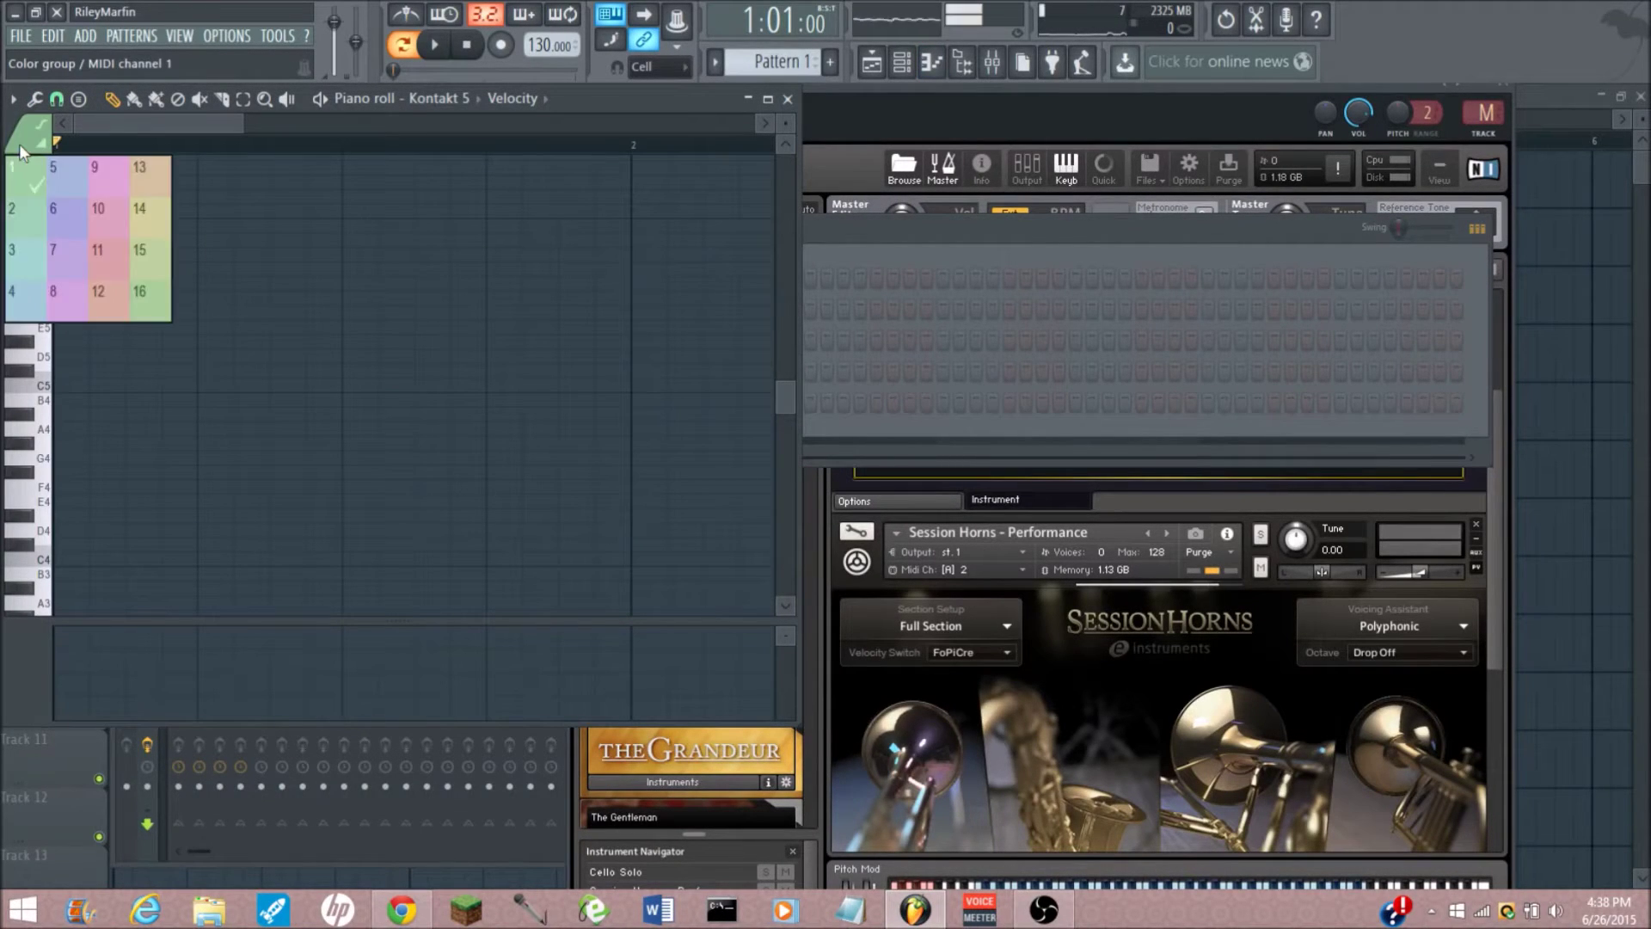
left_click(22, 216)
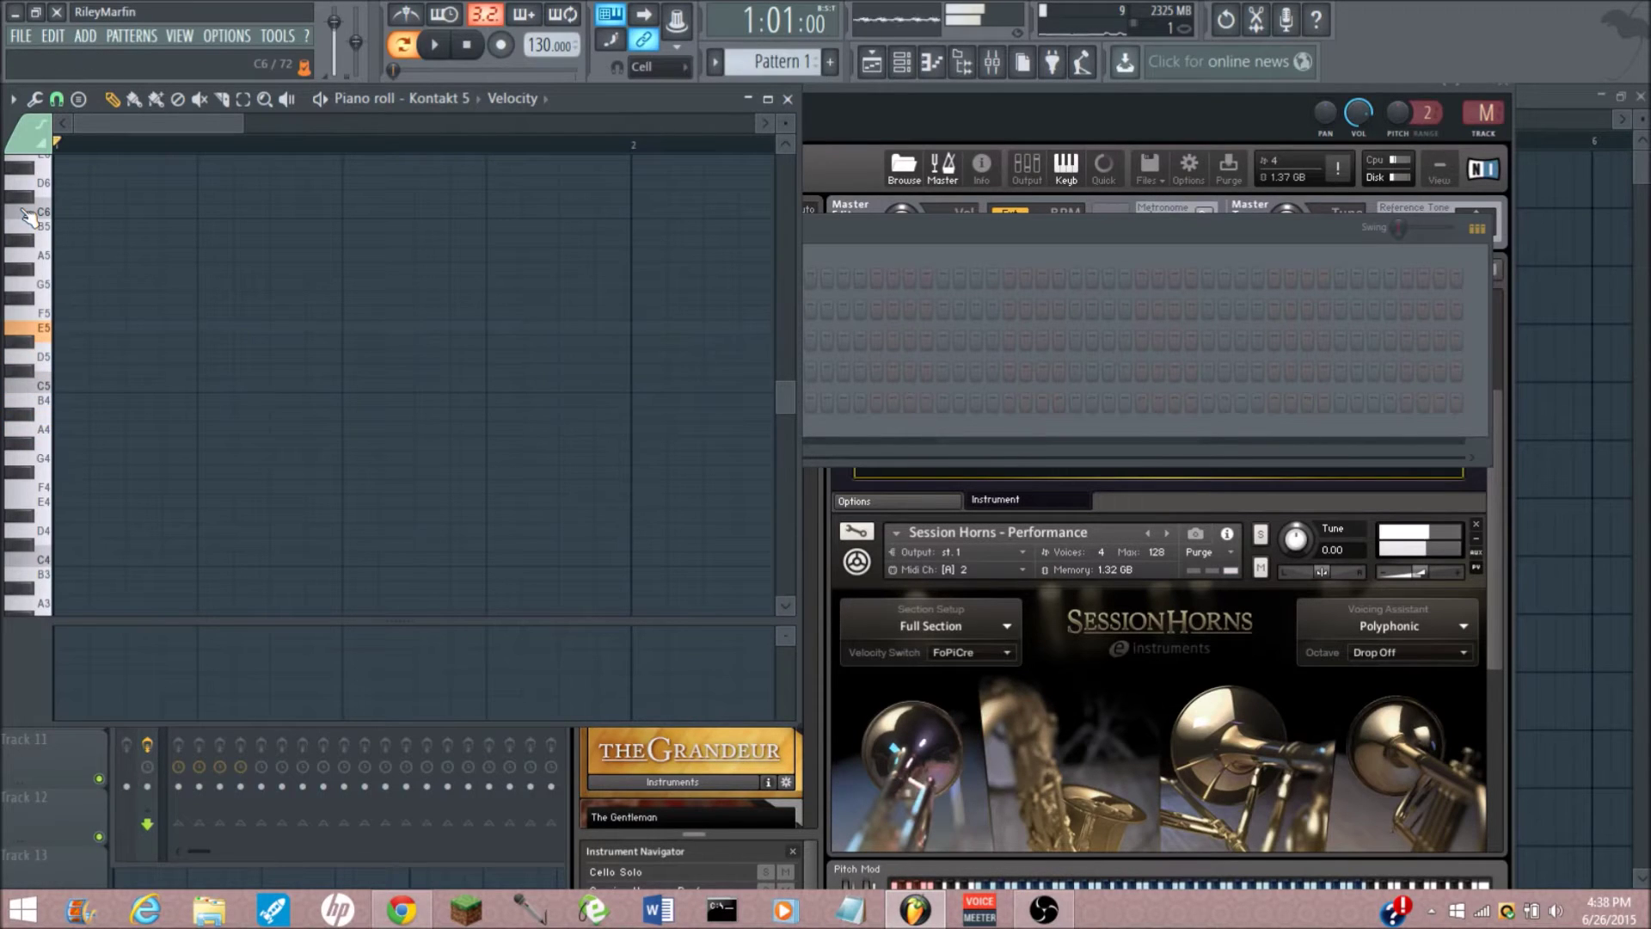
left_click(24, 151)
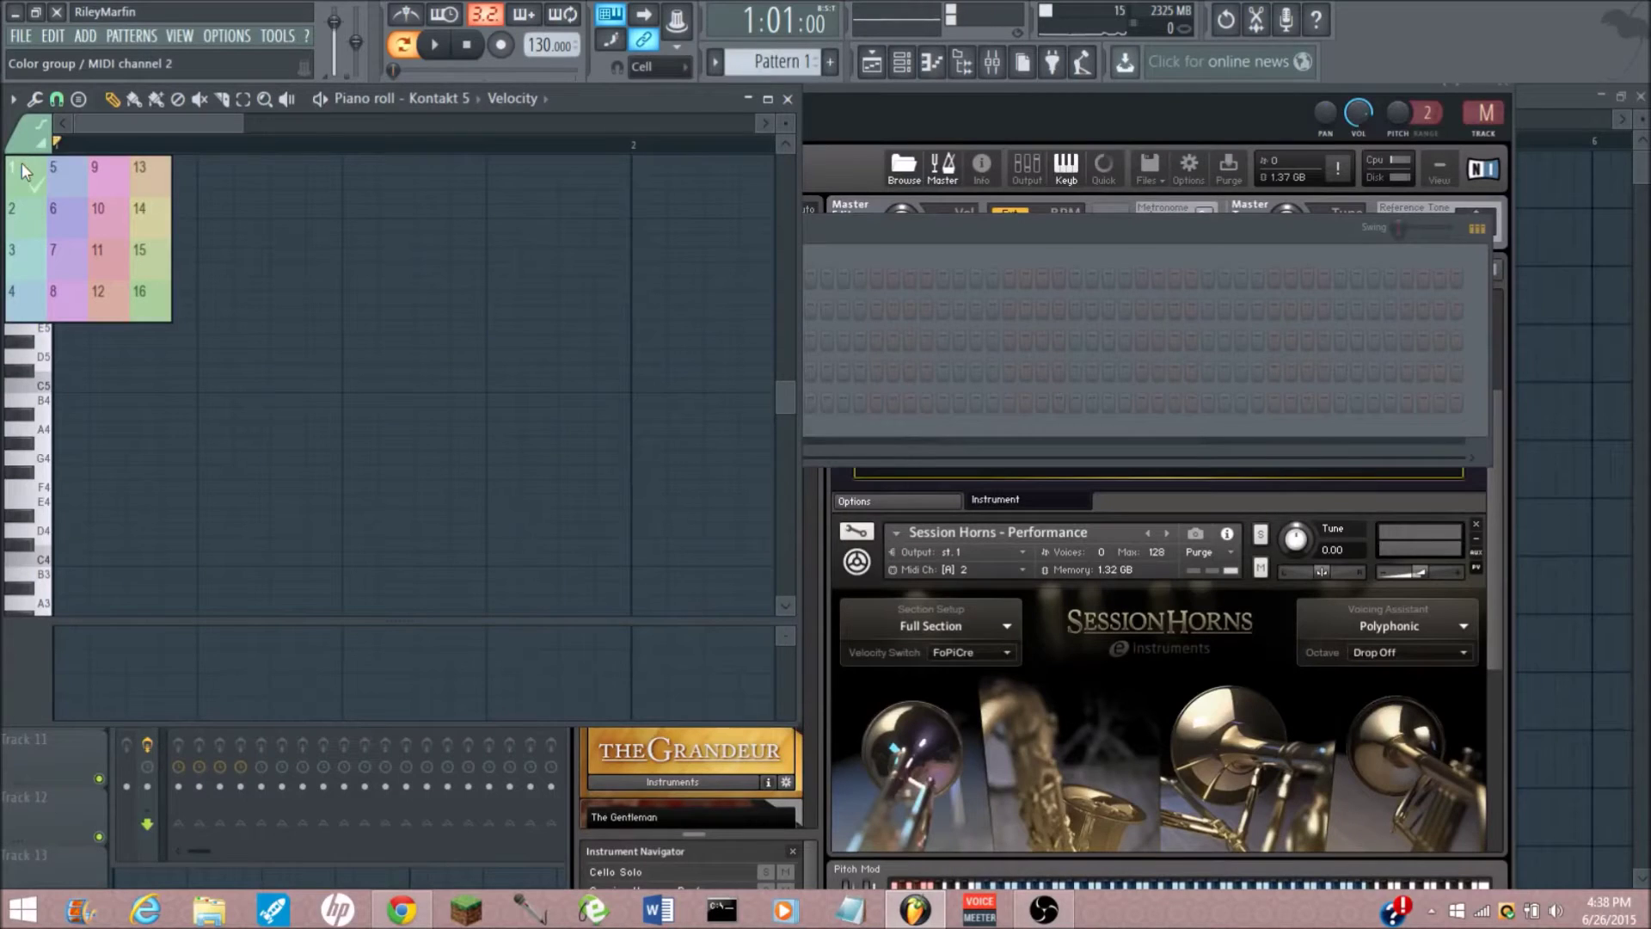
left_click(23, 162)
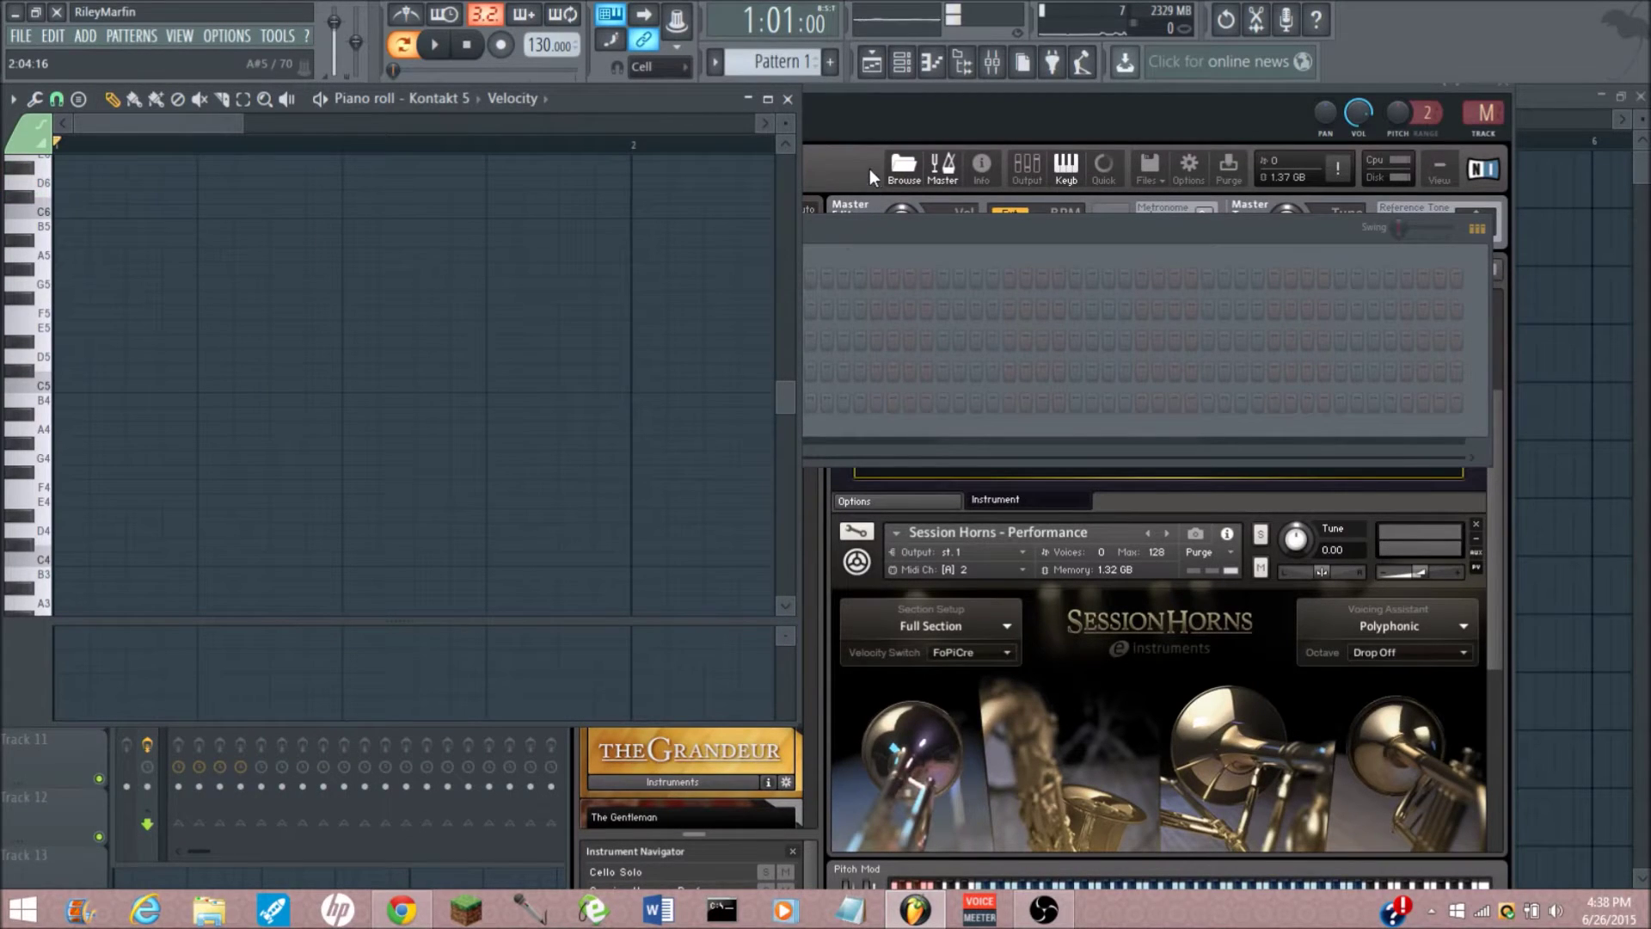
left_click(902, 61)
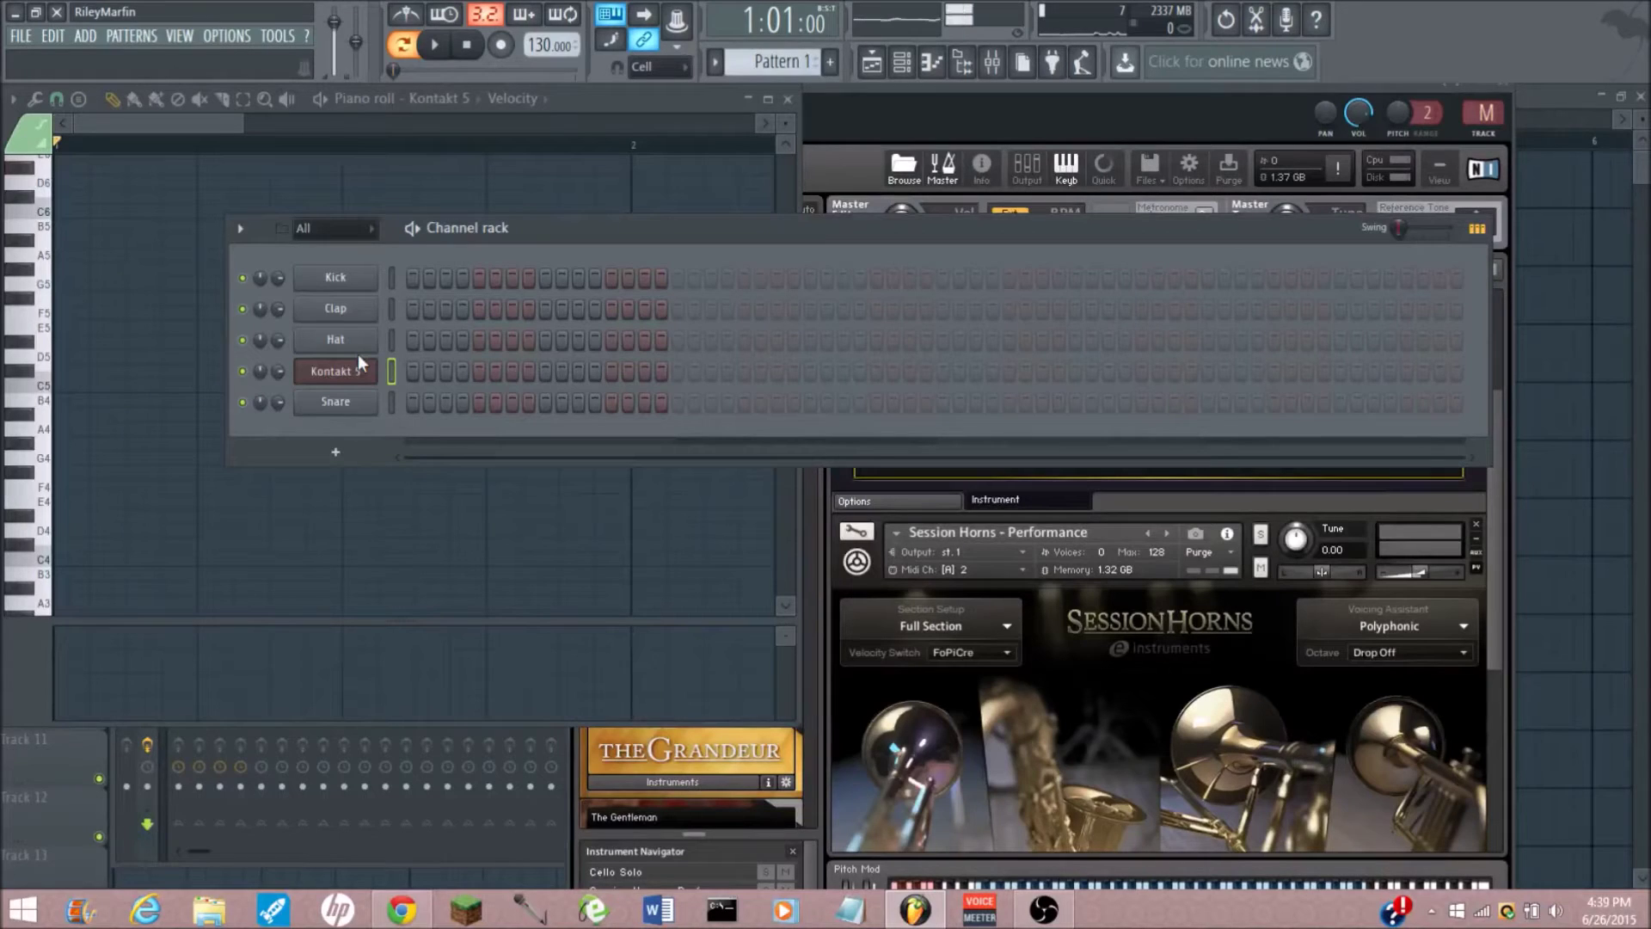
- Bring Kontakt forward and look over its rack of Cello Solo and Session Horns
left_click(964, 91)
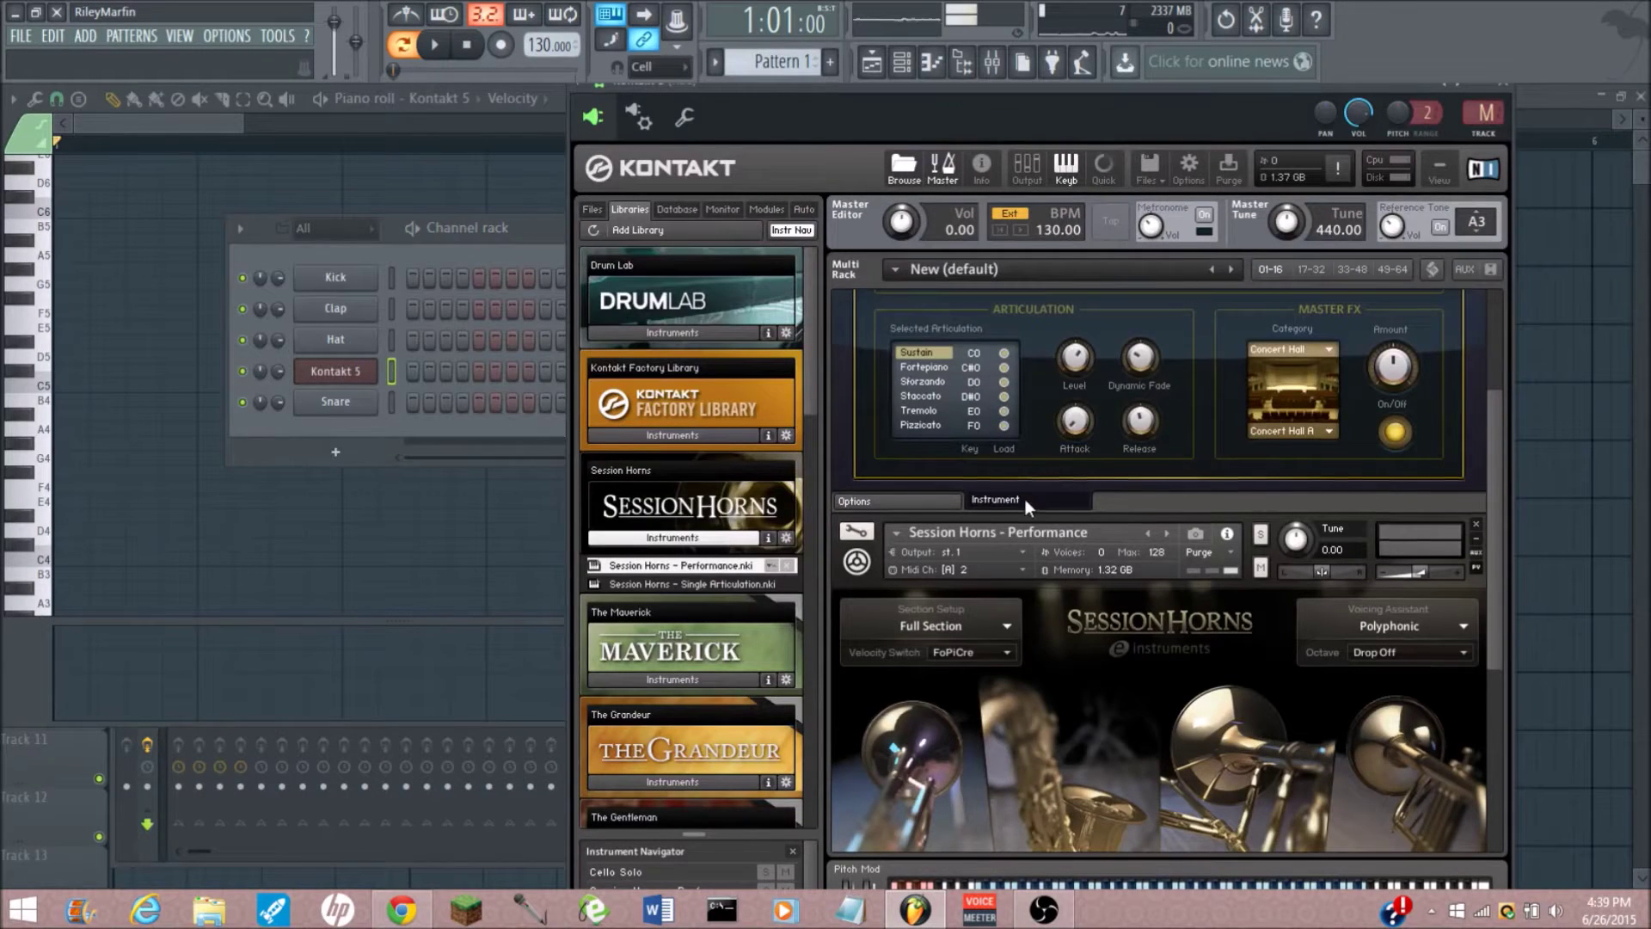
scroll(1048, 526, "down", 2)
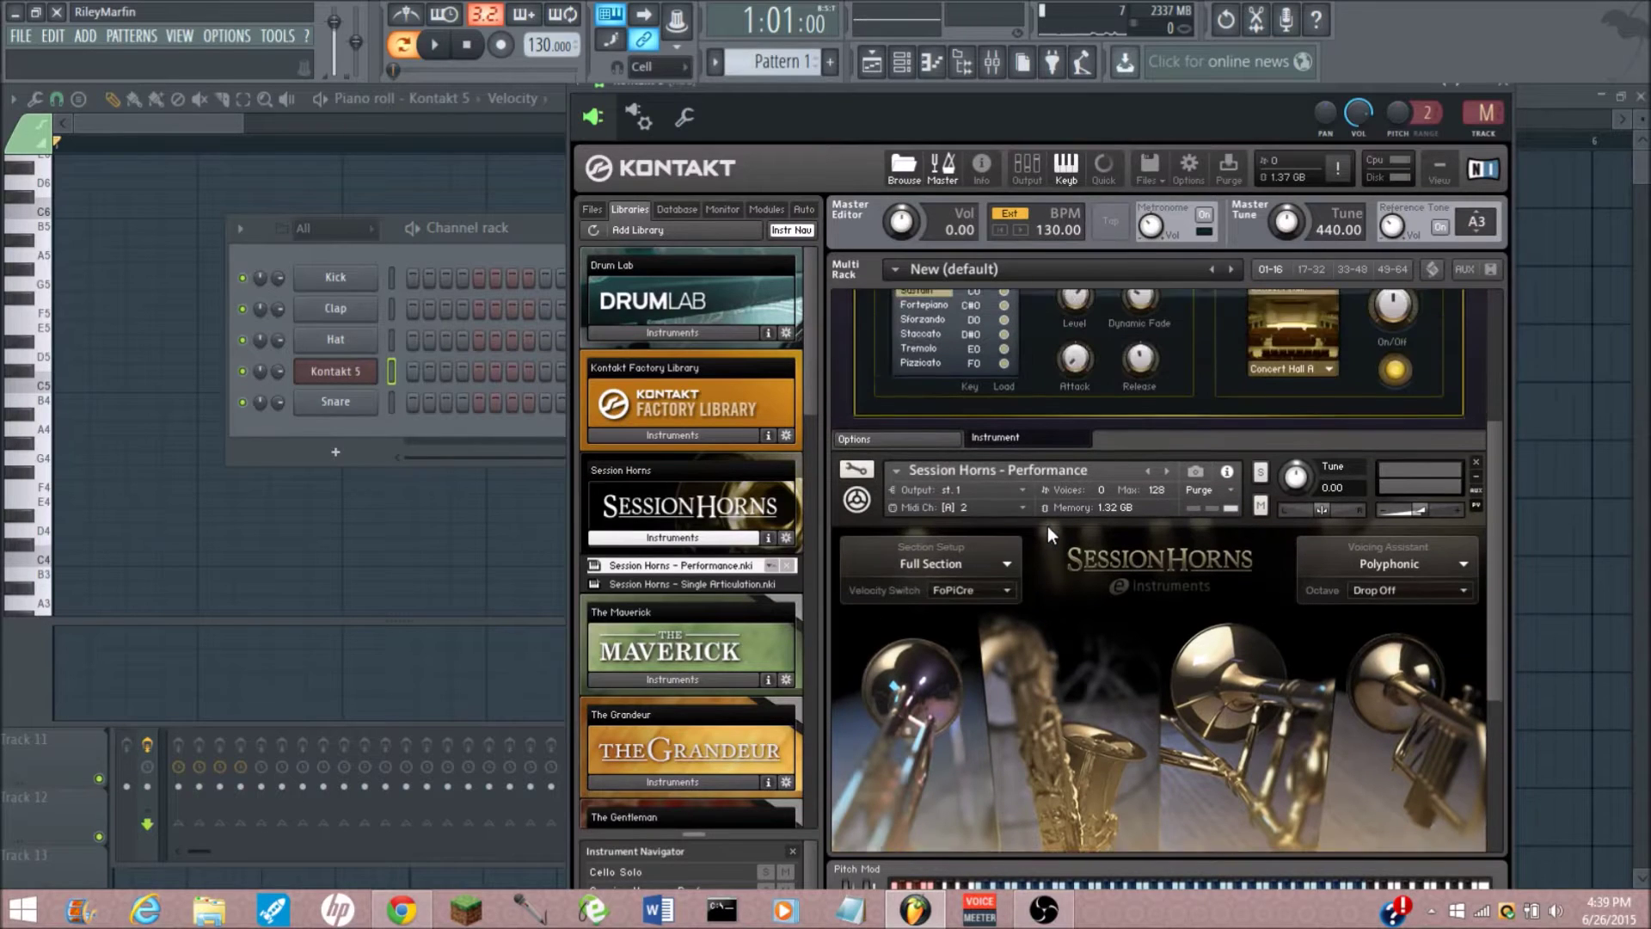
scroll(1048, 526, "up", 3)
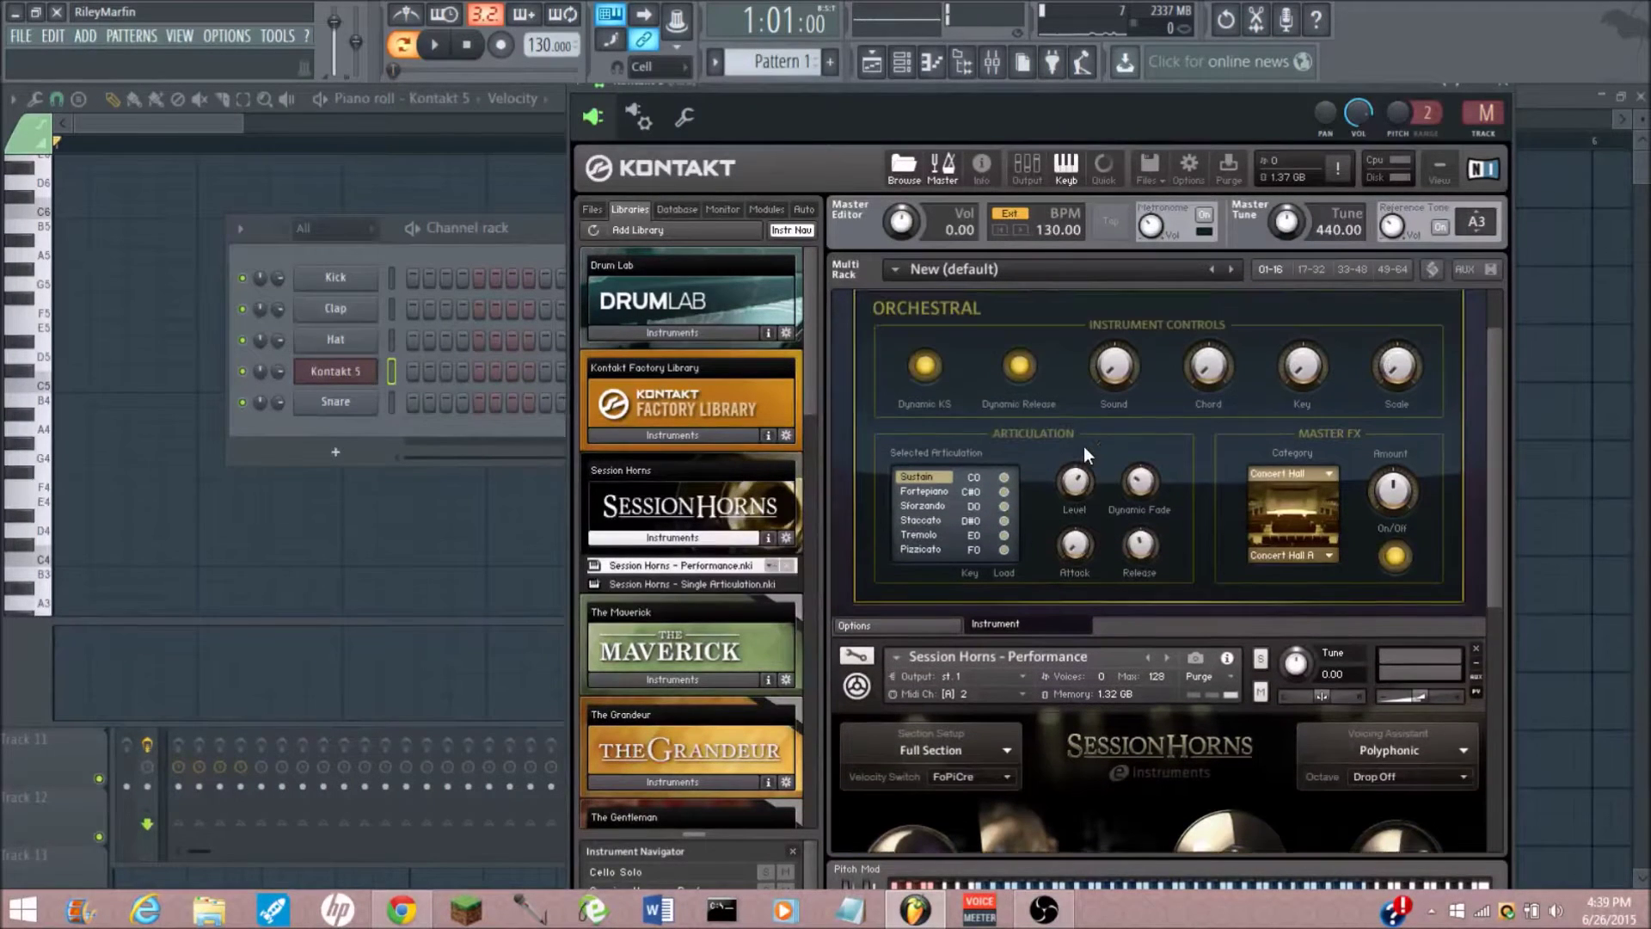
scroll(1085, 447, "up", 2)
scroll(1010, 445, "down", 2)
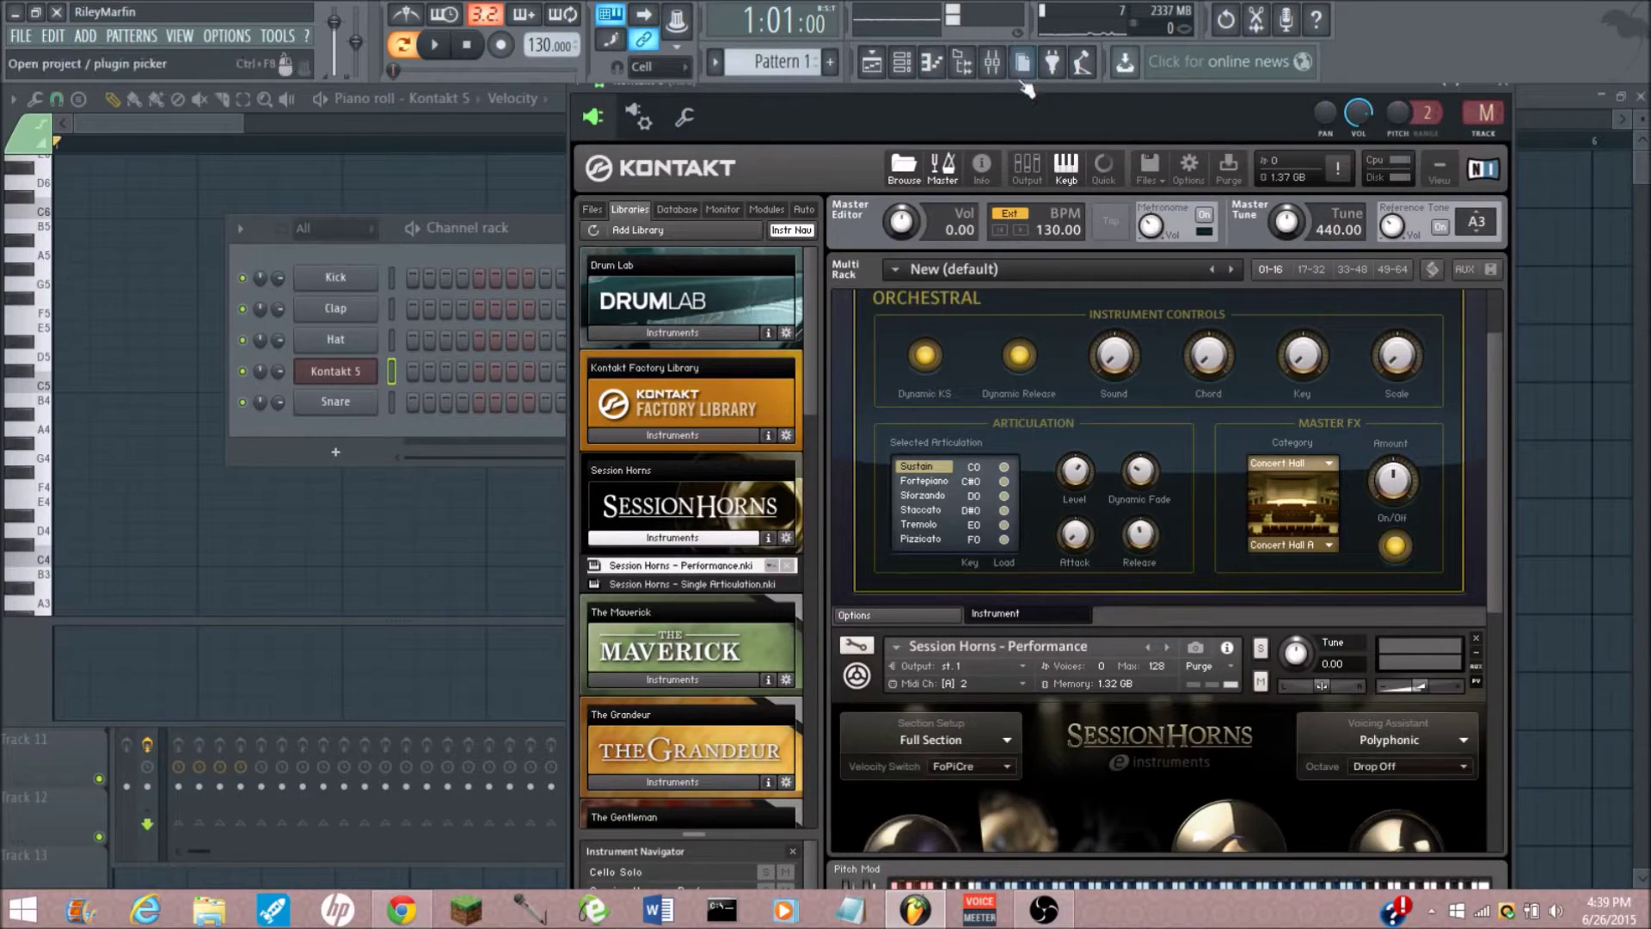
- Open the mixer behind Kontakt and show Kontakt's st.1 and aux 1–4 outputs
left_click(992, 62)
left_click_drag(946, 164, 933, 149)
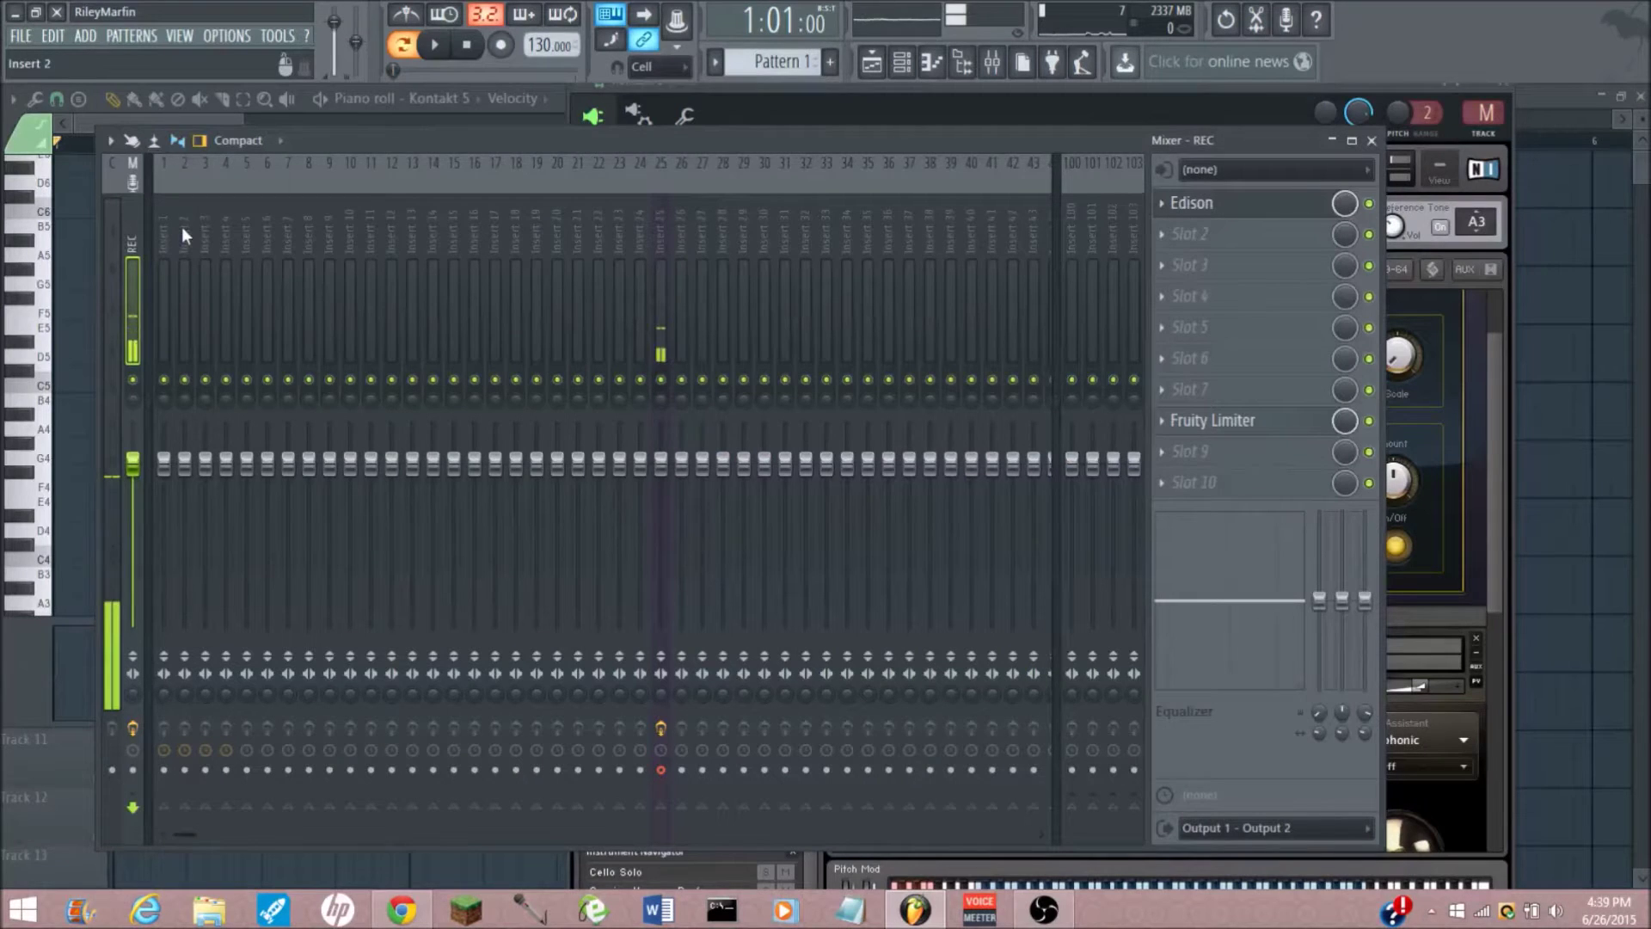
left_click(1099, 92)
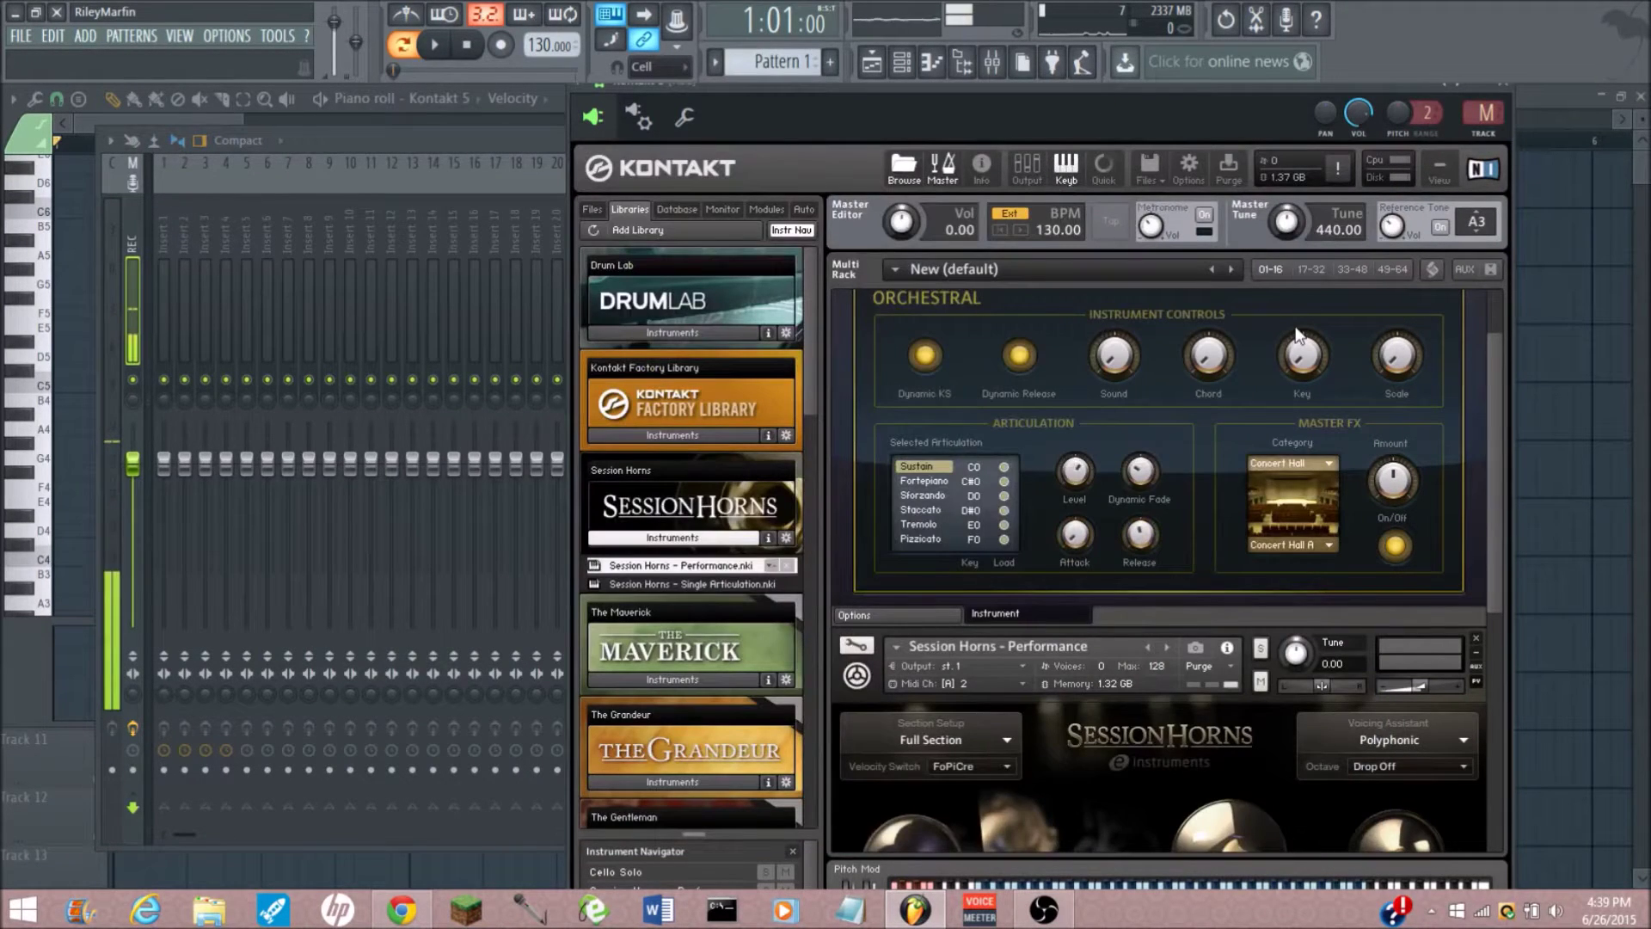
scroll(1296, 327, "up", 3)
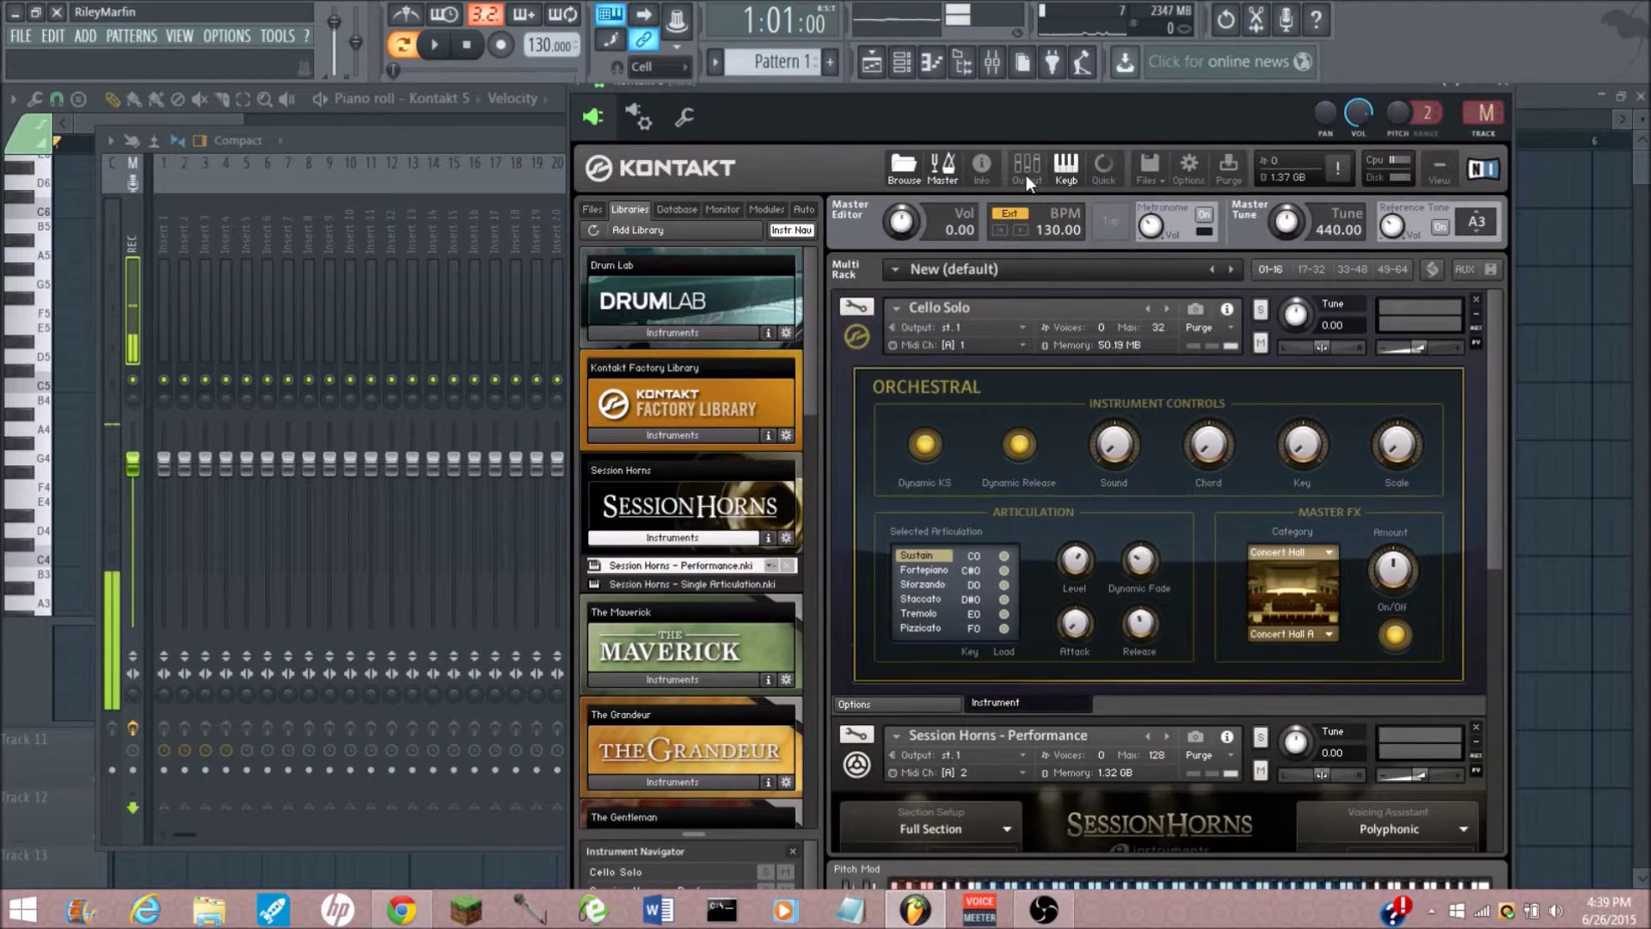
left_click(1026, 174)
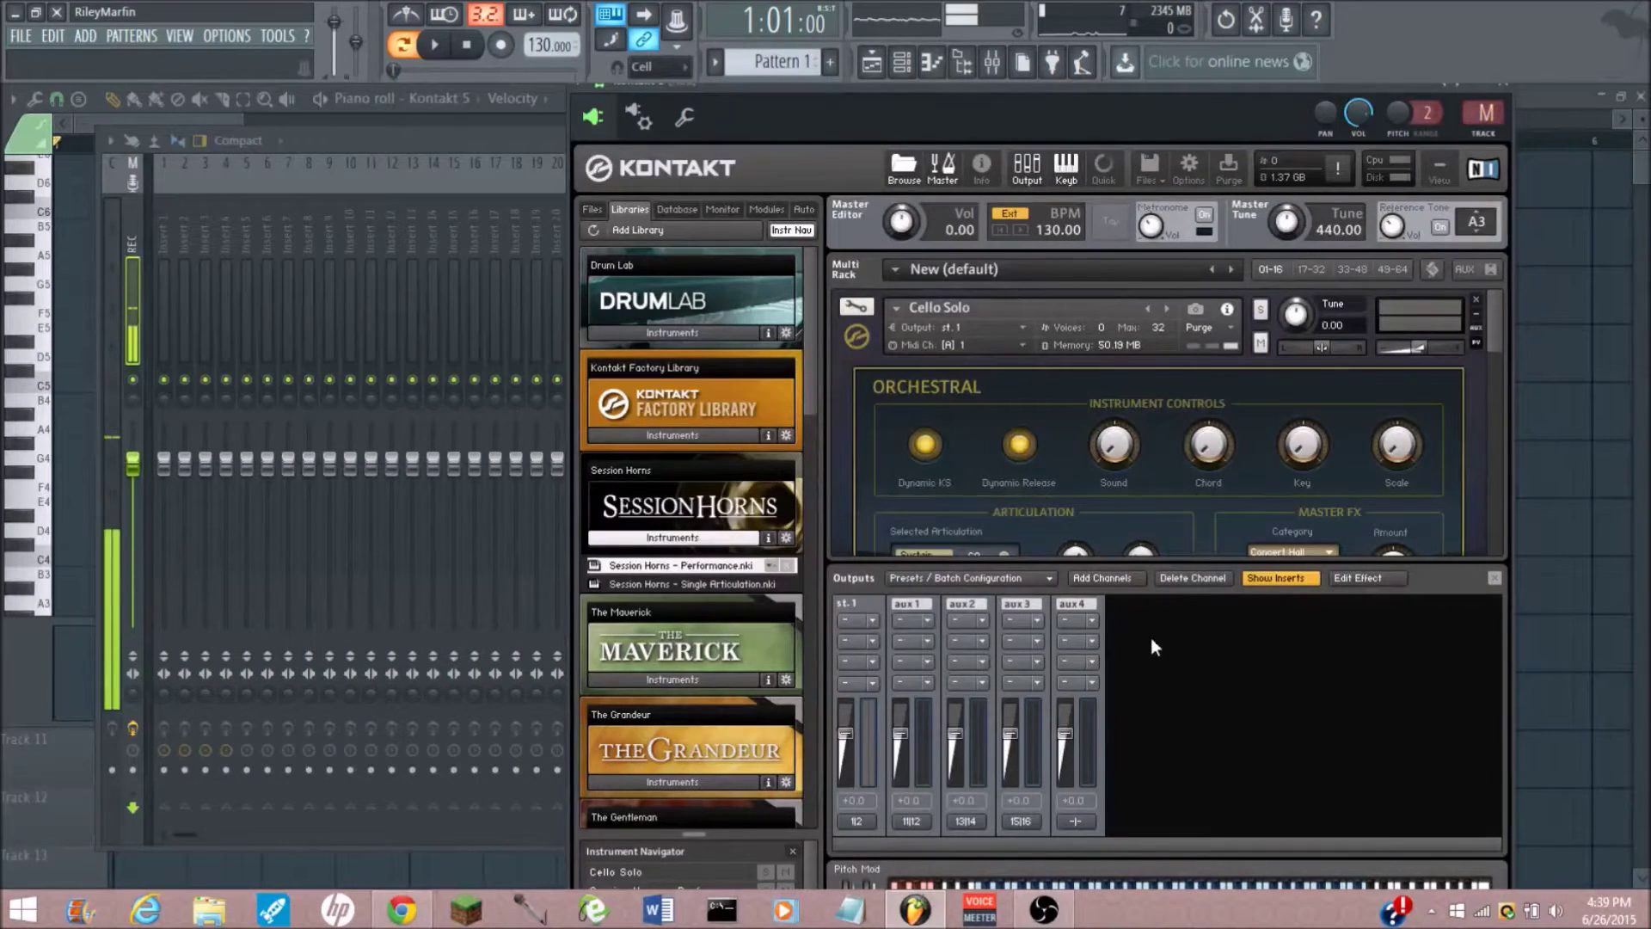
- Add three 2-channel stereo outputs to Kontakt, creating st.2, st.3 and st.4
left_click(1111, 580)
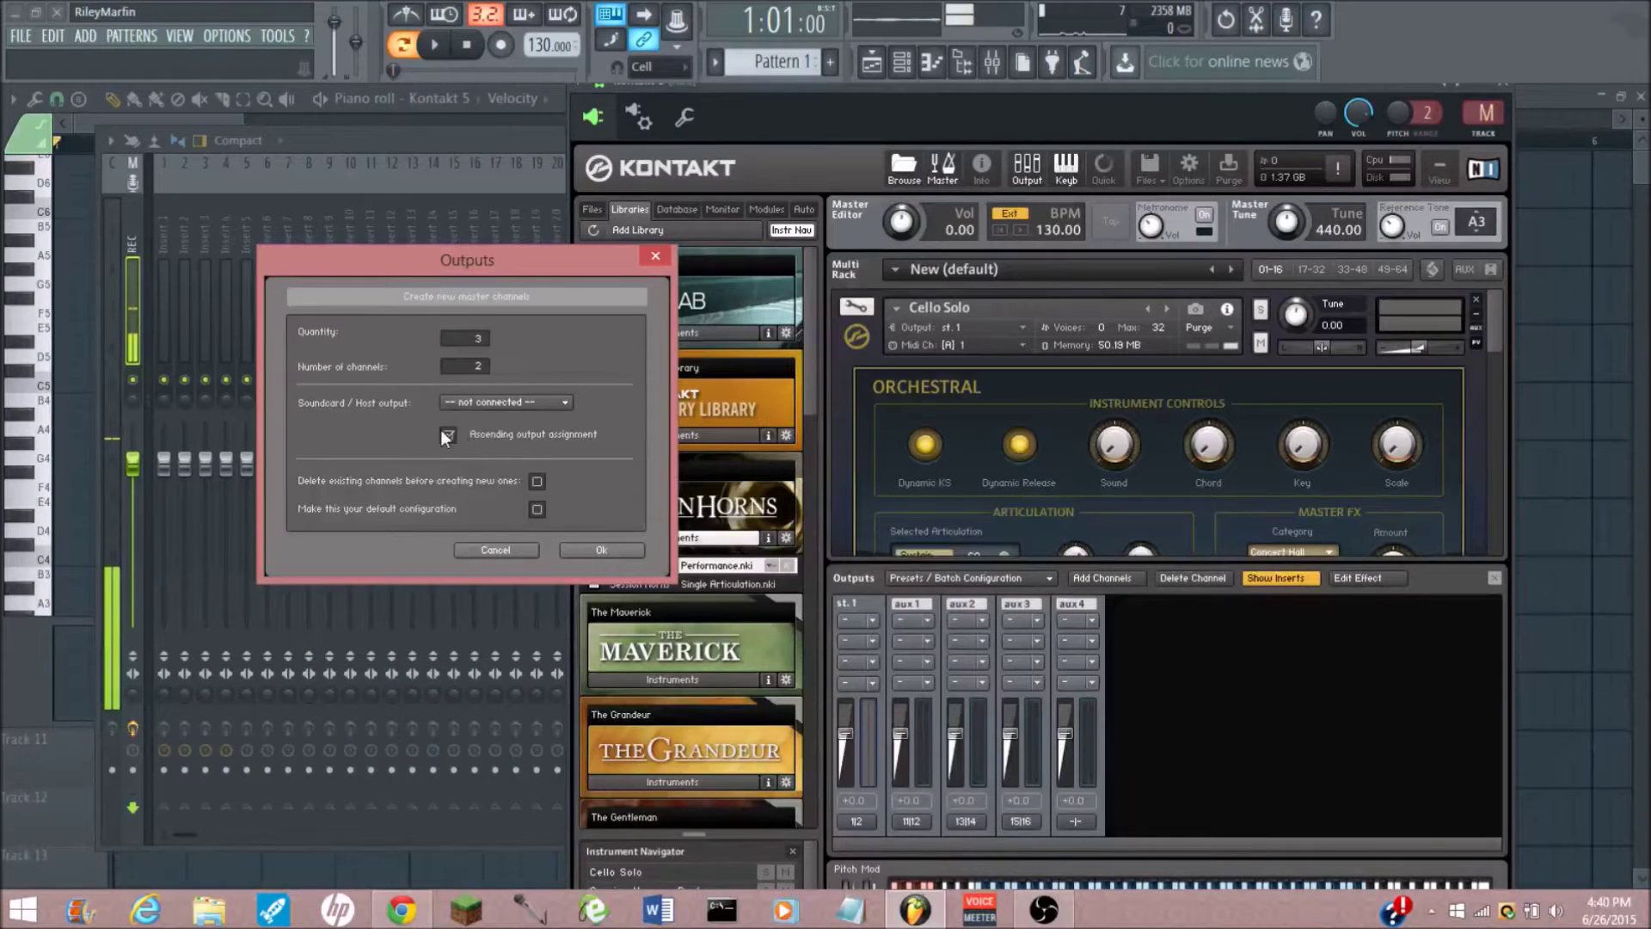
left_click(586, 549)
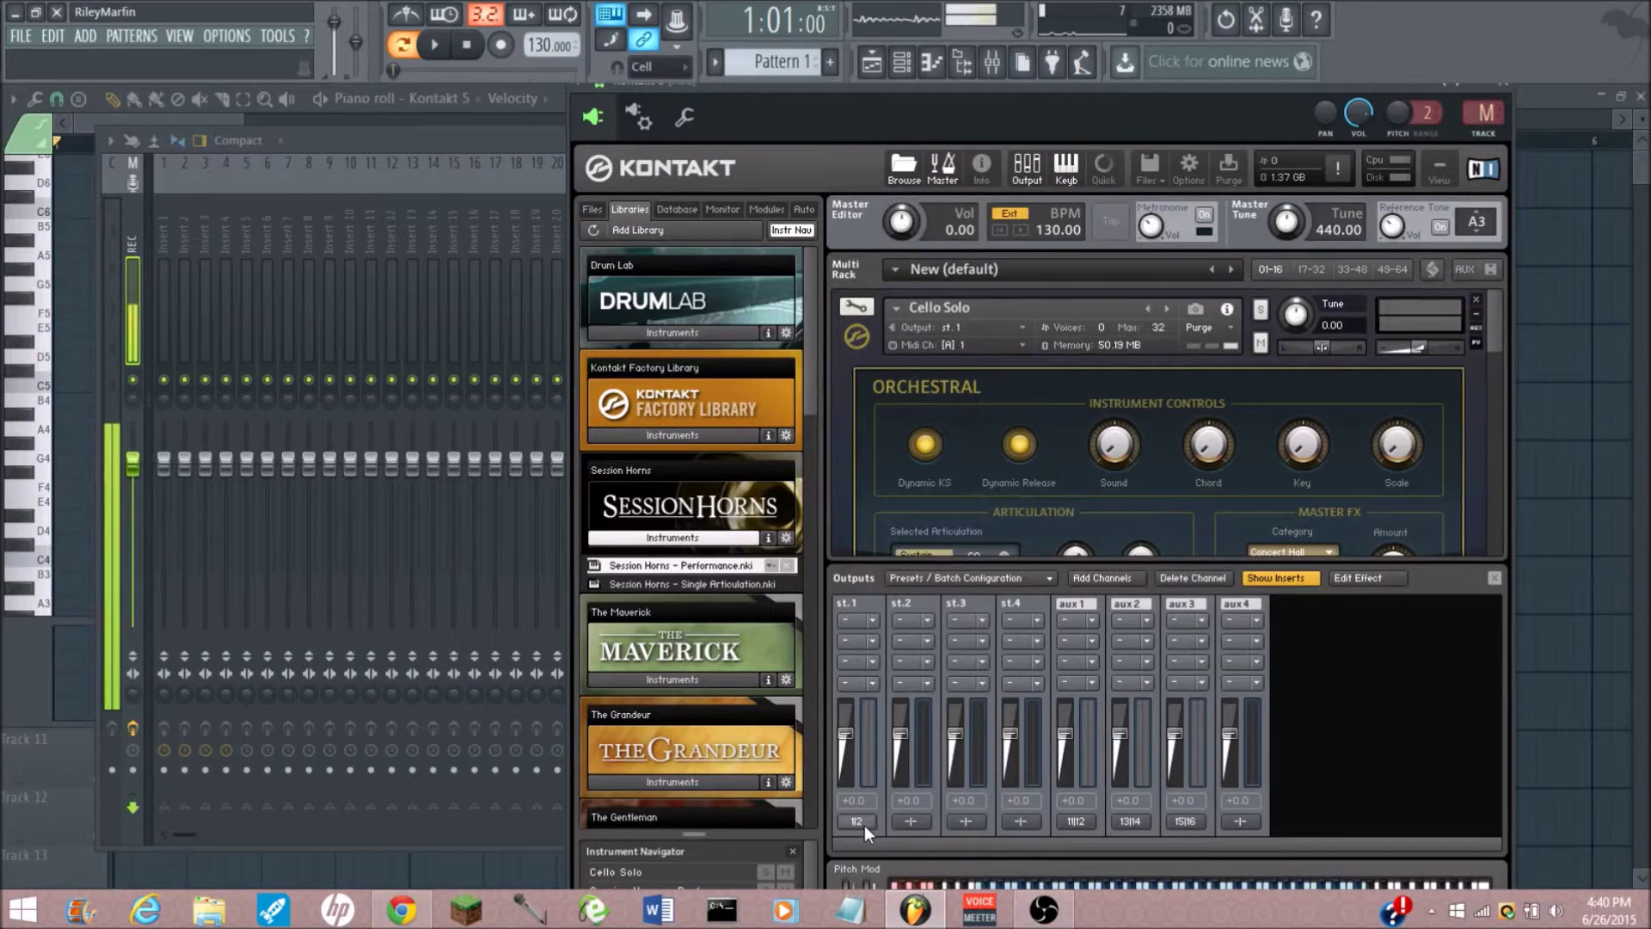
- Route st.2's channels 01 and 02 to Kt. st.2 [1] and Kt. st.2 [2]
left_click(918, 819)
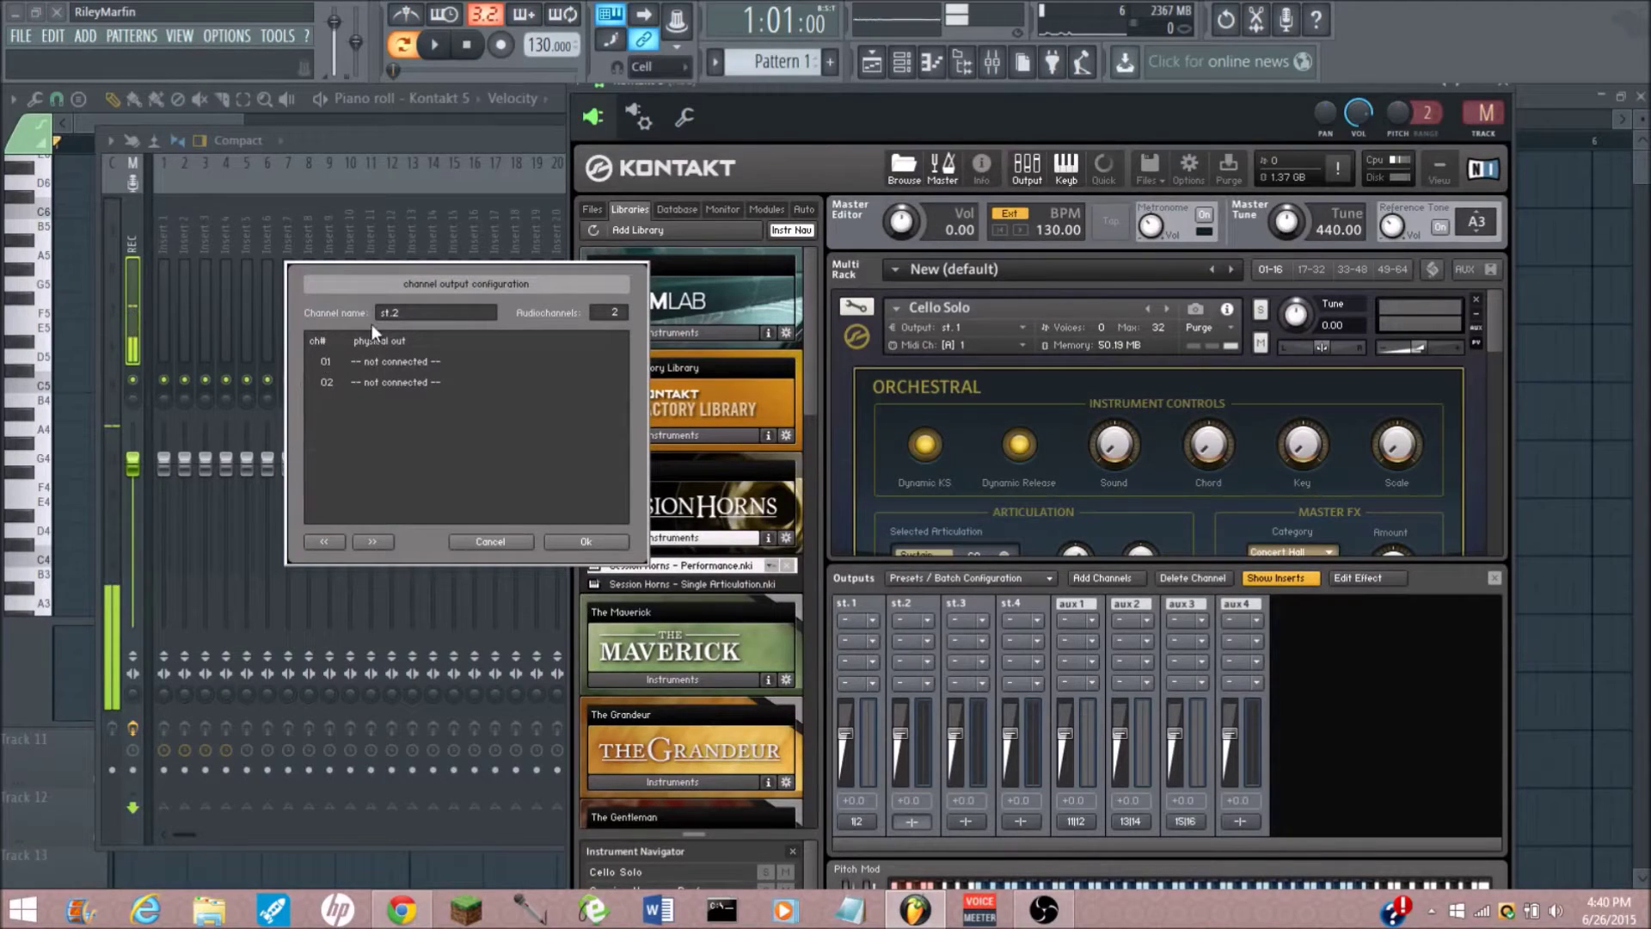
left_click(404, 364)
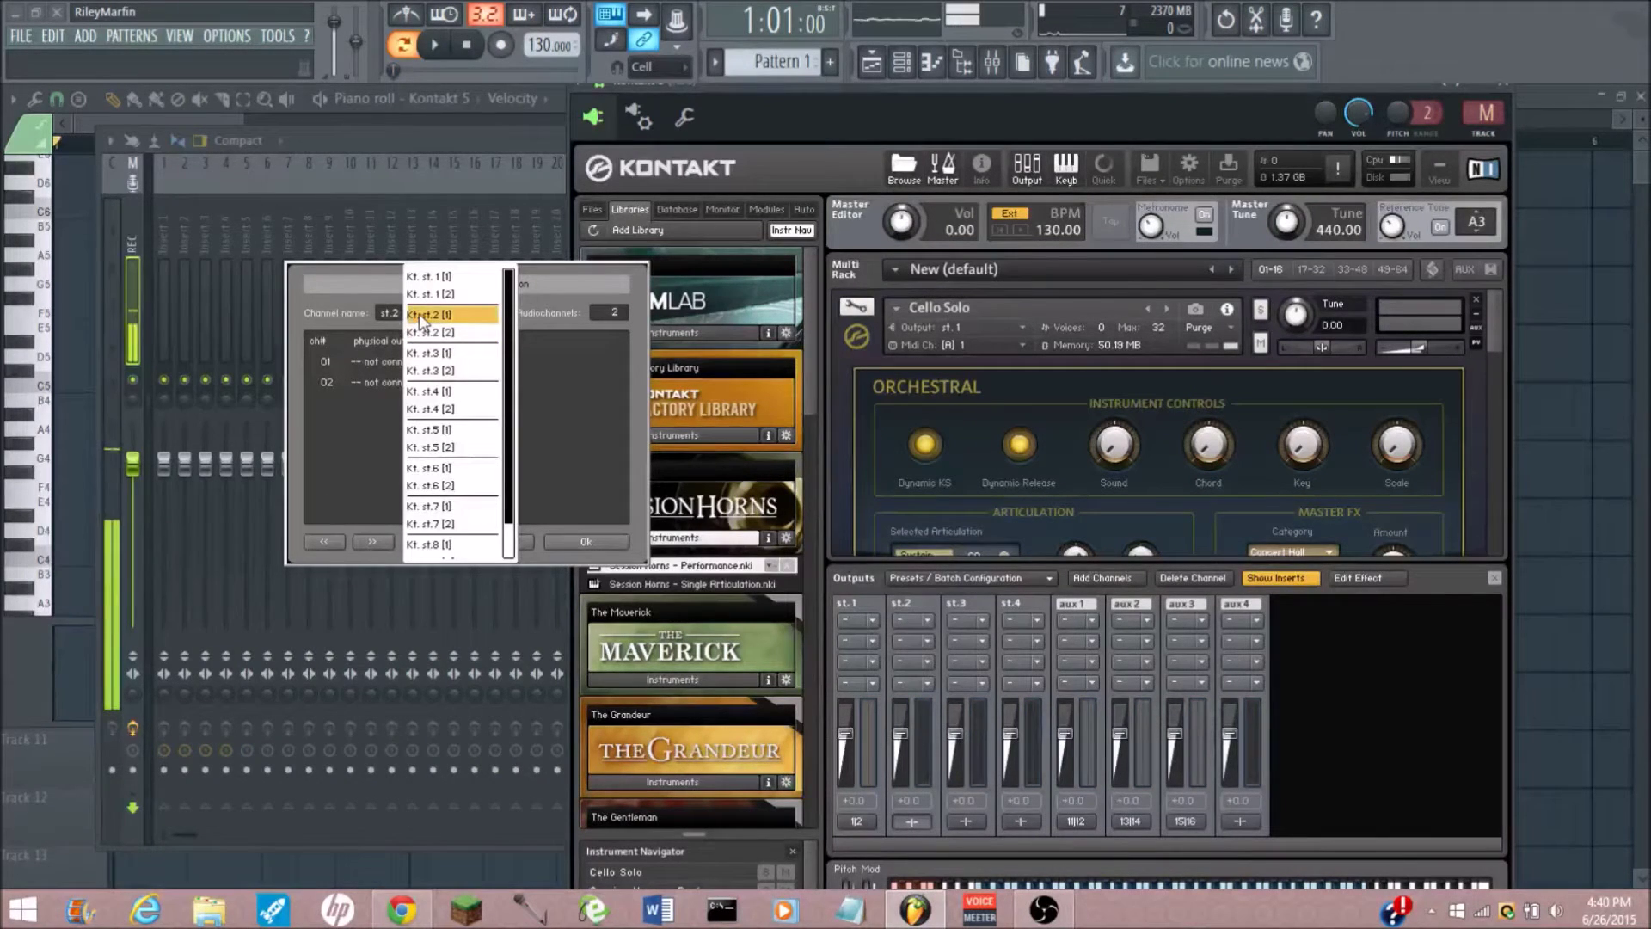
left_click(423, 317)
left_click(399, 381)
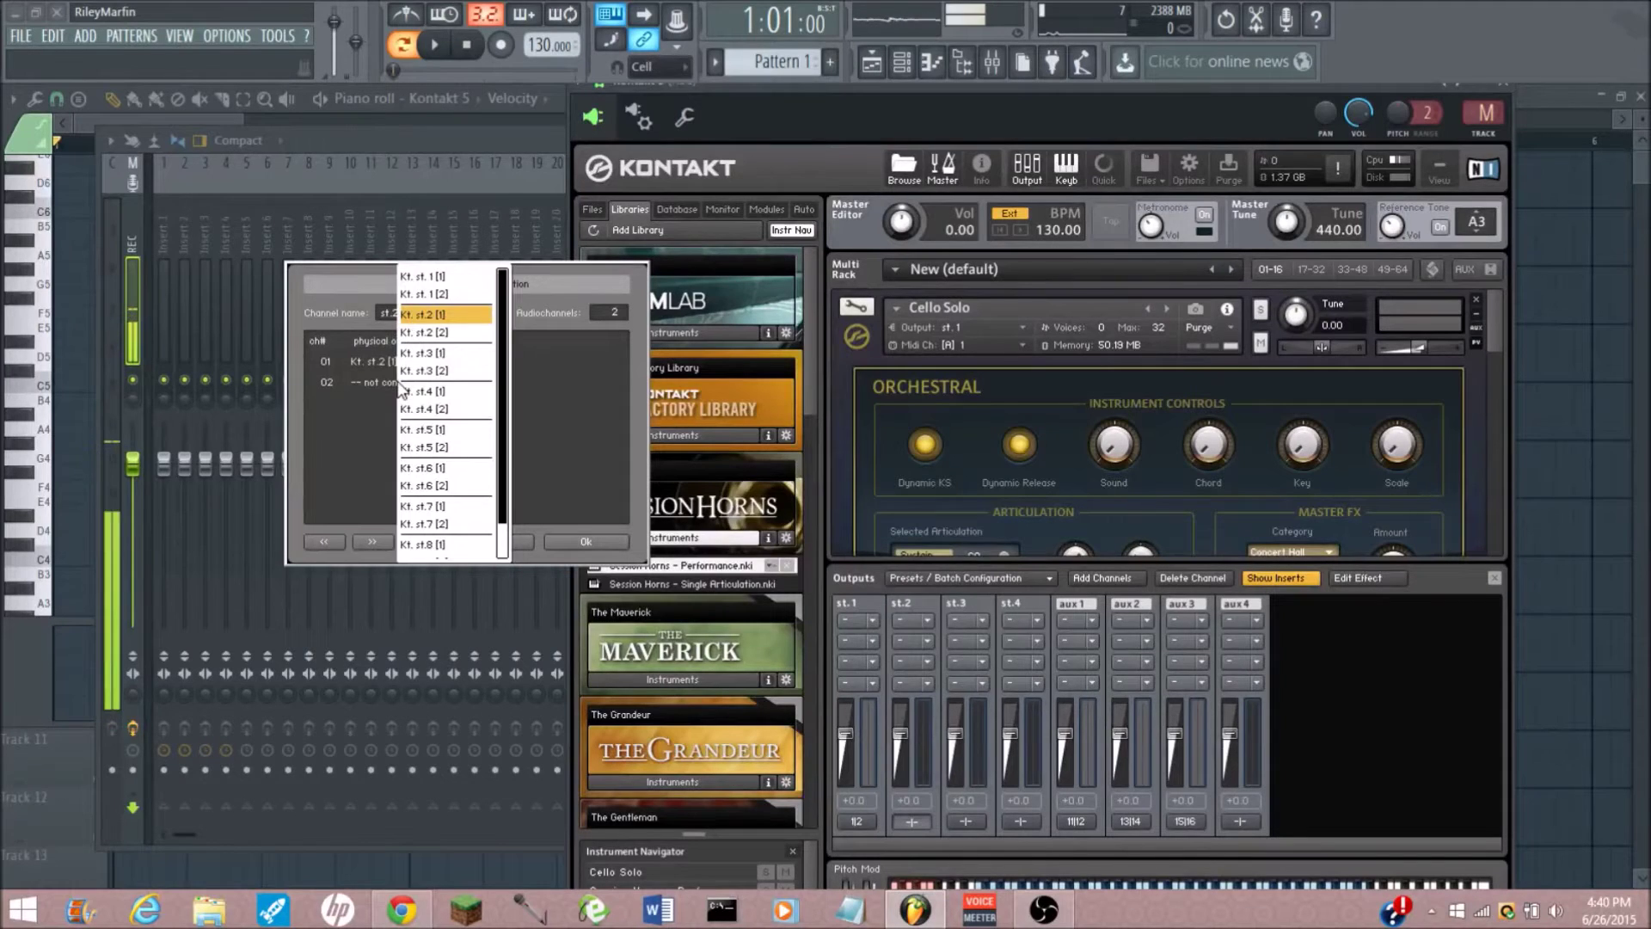
left_click(420, 335)
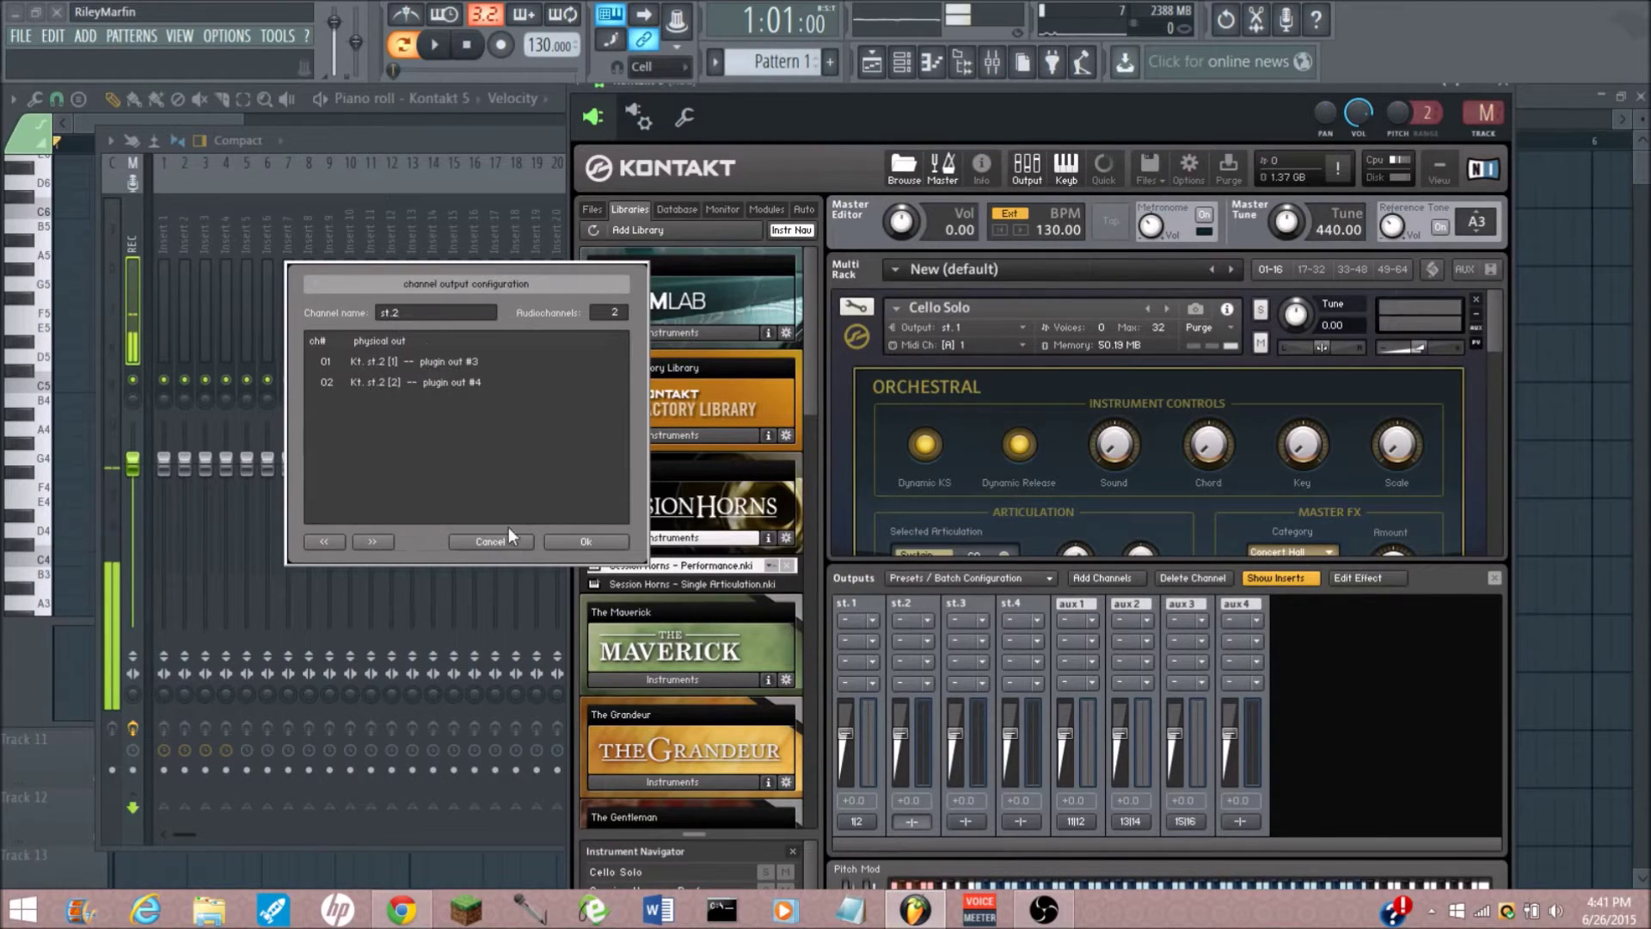
left_click(563, 541)
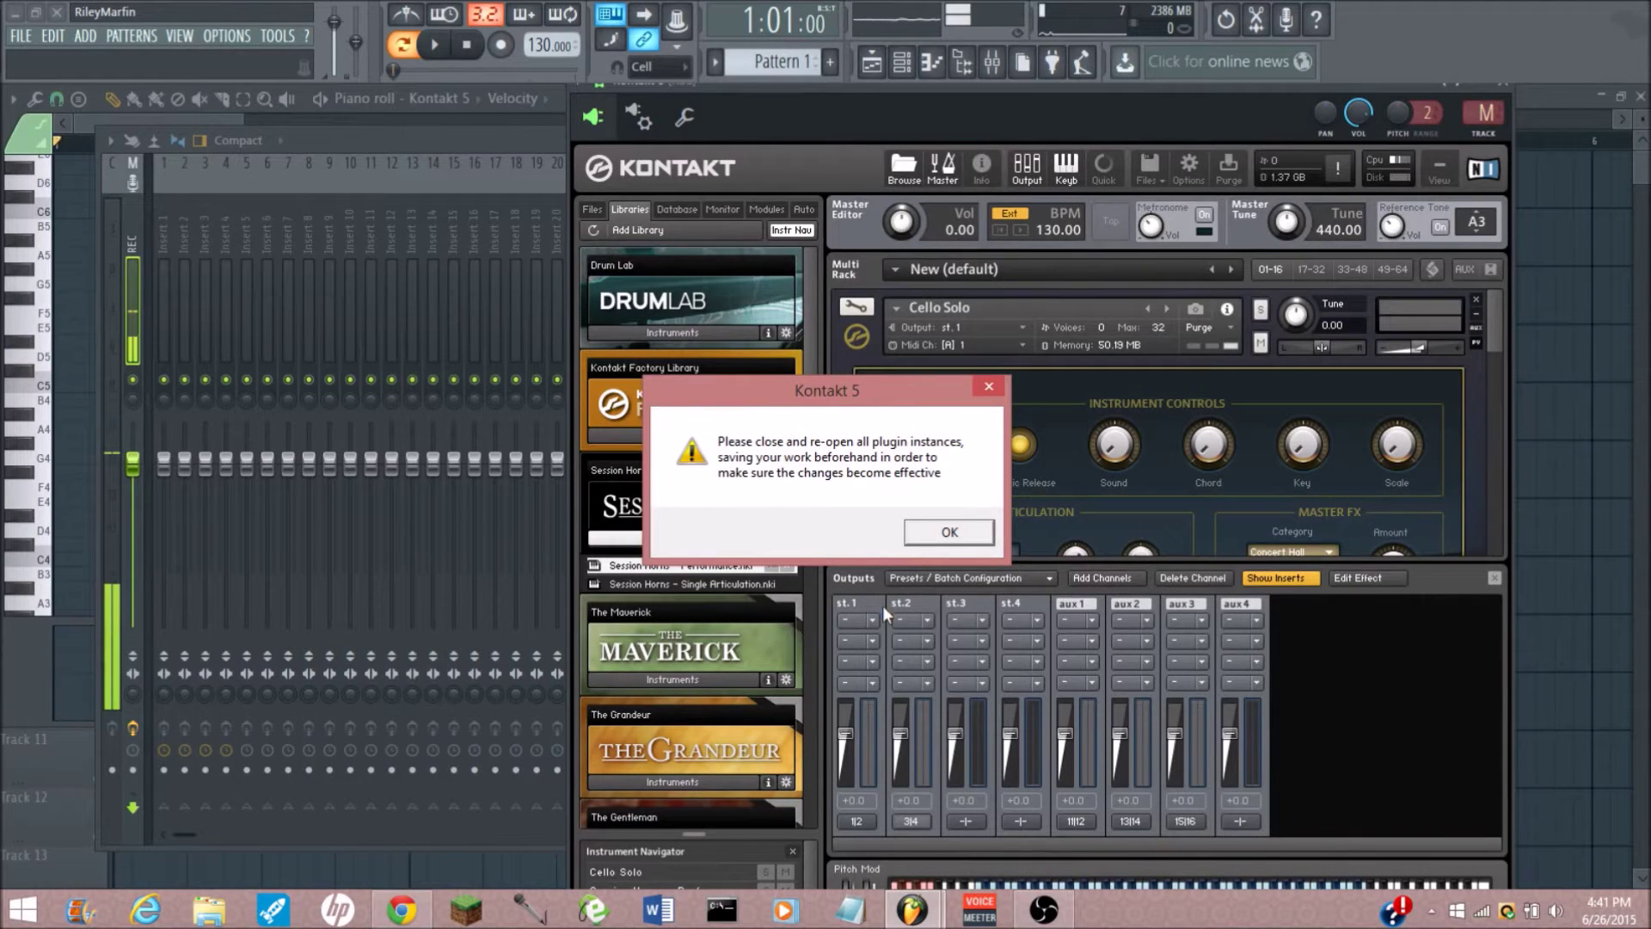
- Dismiss the reopen notice and route st.3 to Kt. st.3 [1] and [2]
left_click(947, 540)
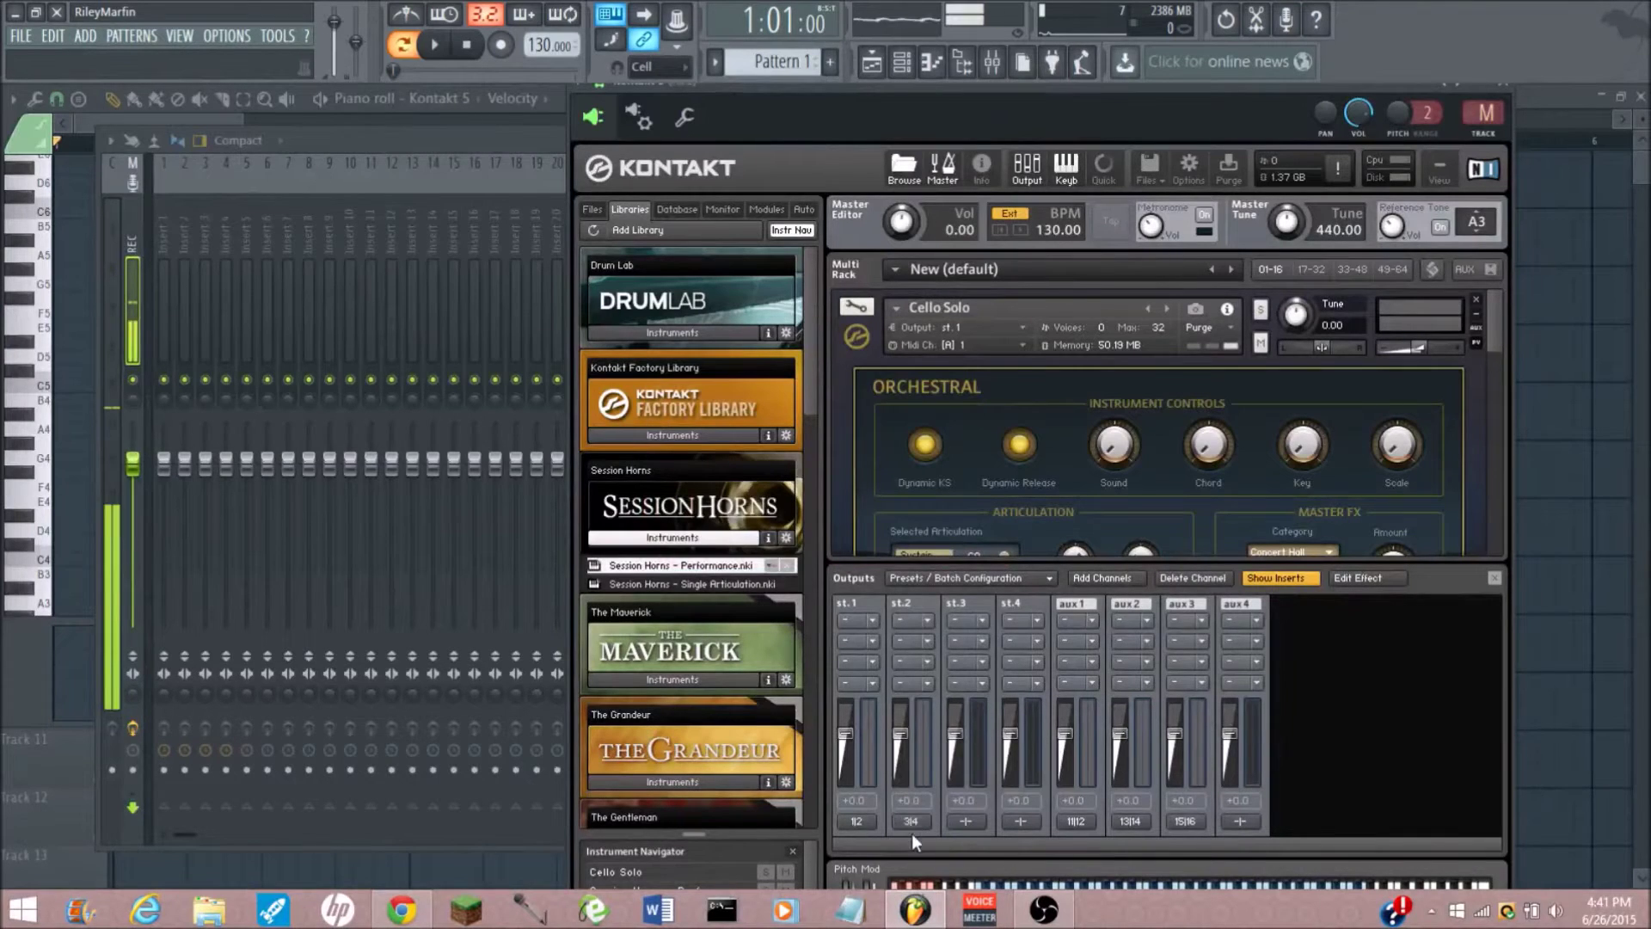
left_click(965, 821)
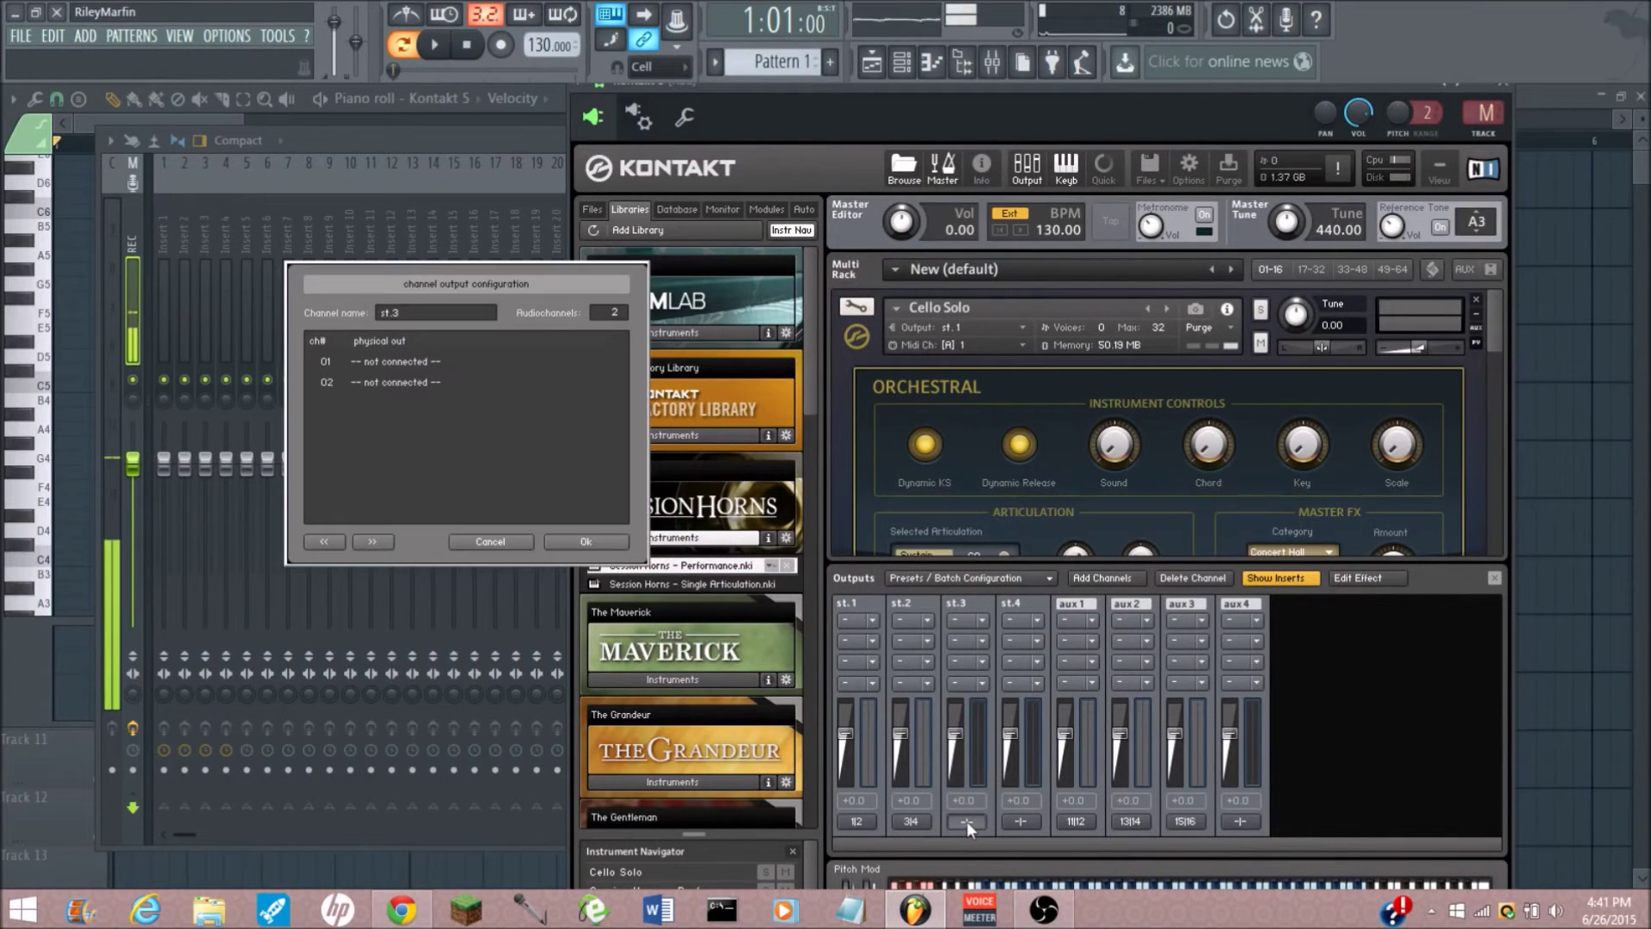
left_click(393, 362)
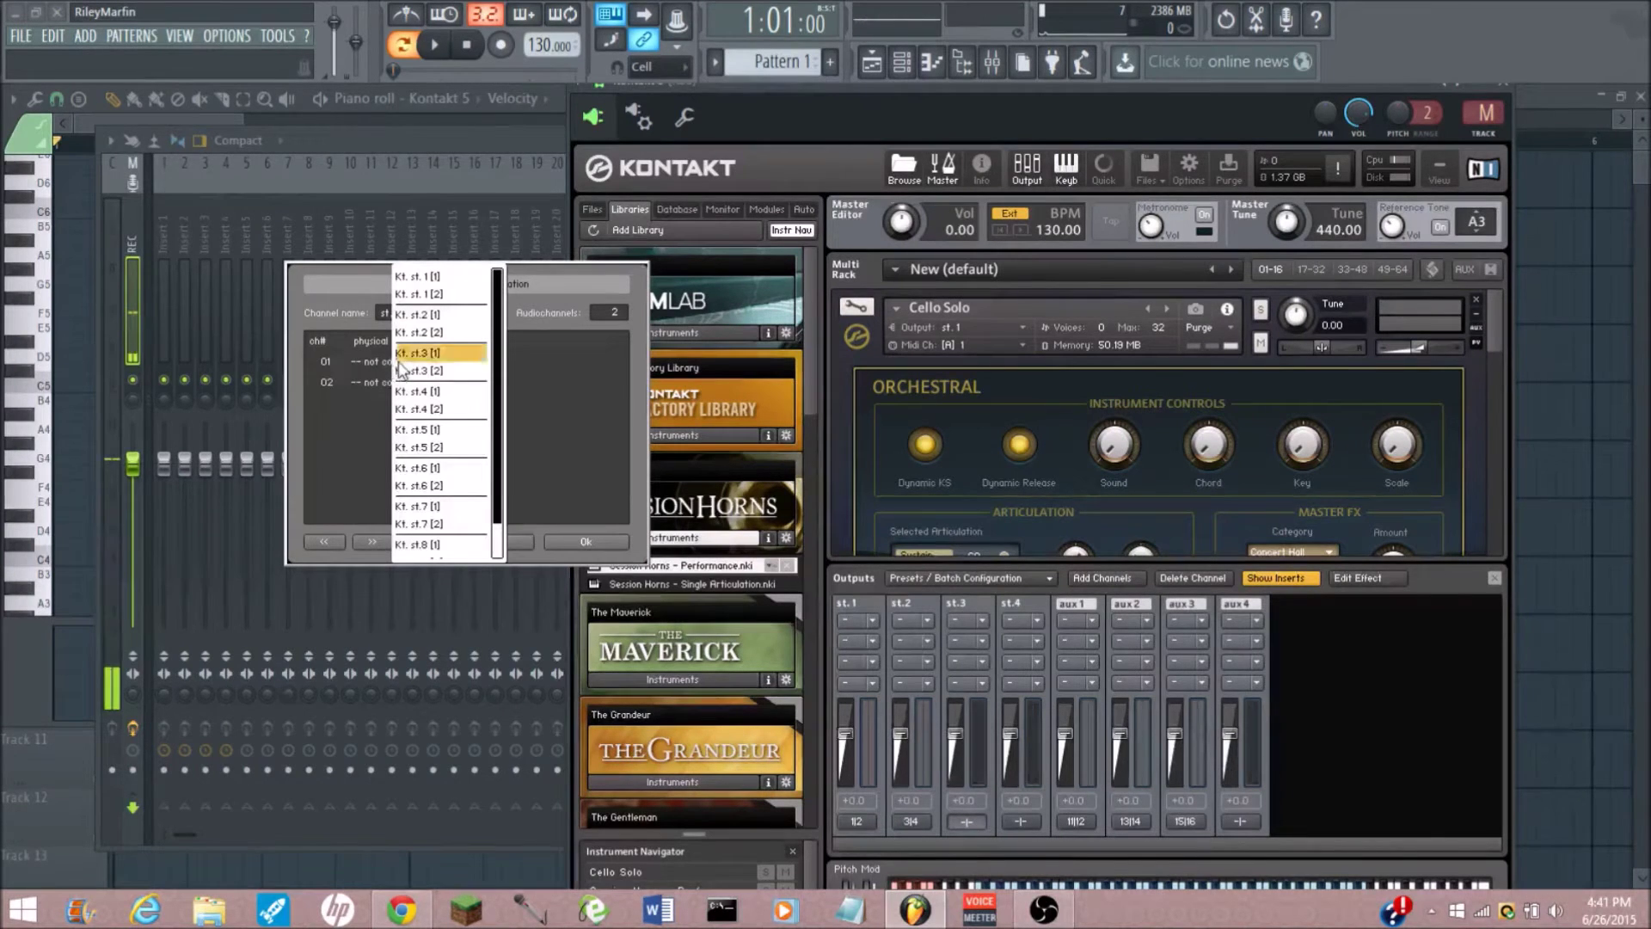
left_click(415, 358)
left_click(410, 380)
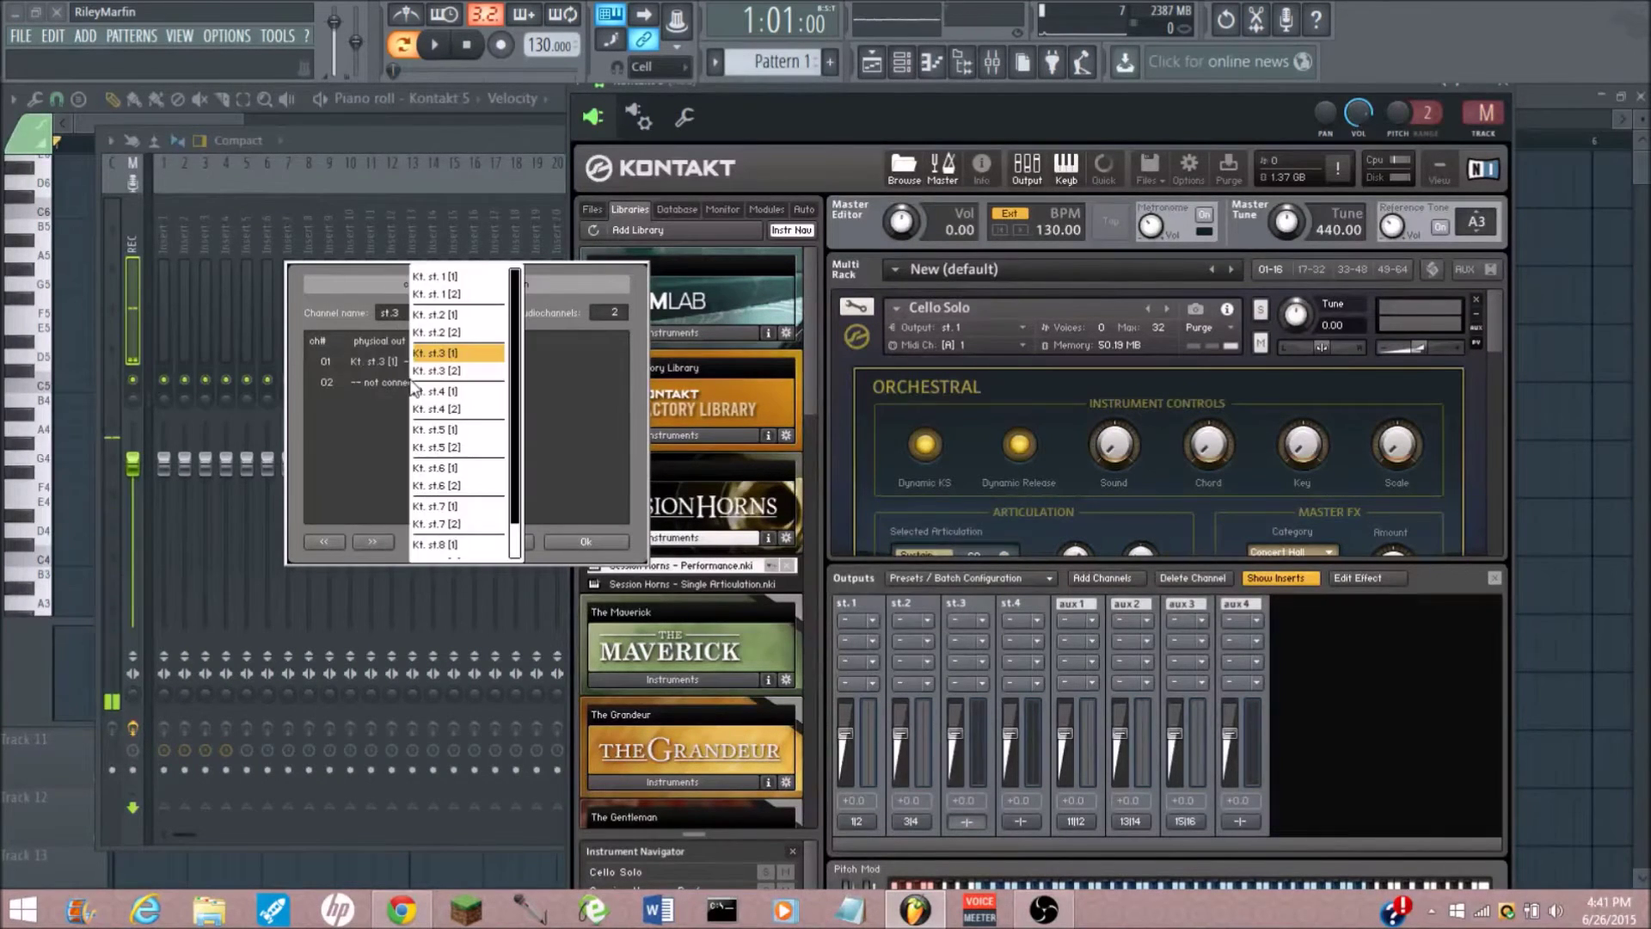
left_click(430, 369)
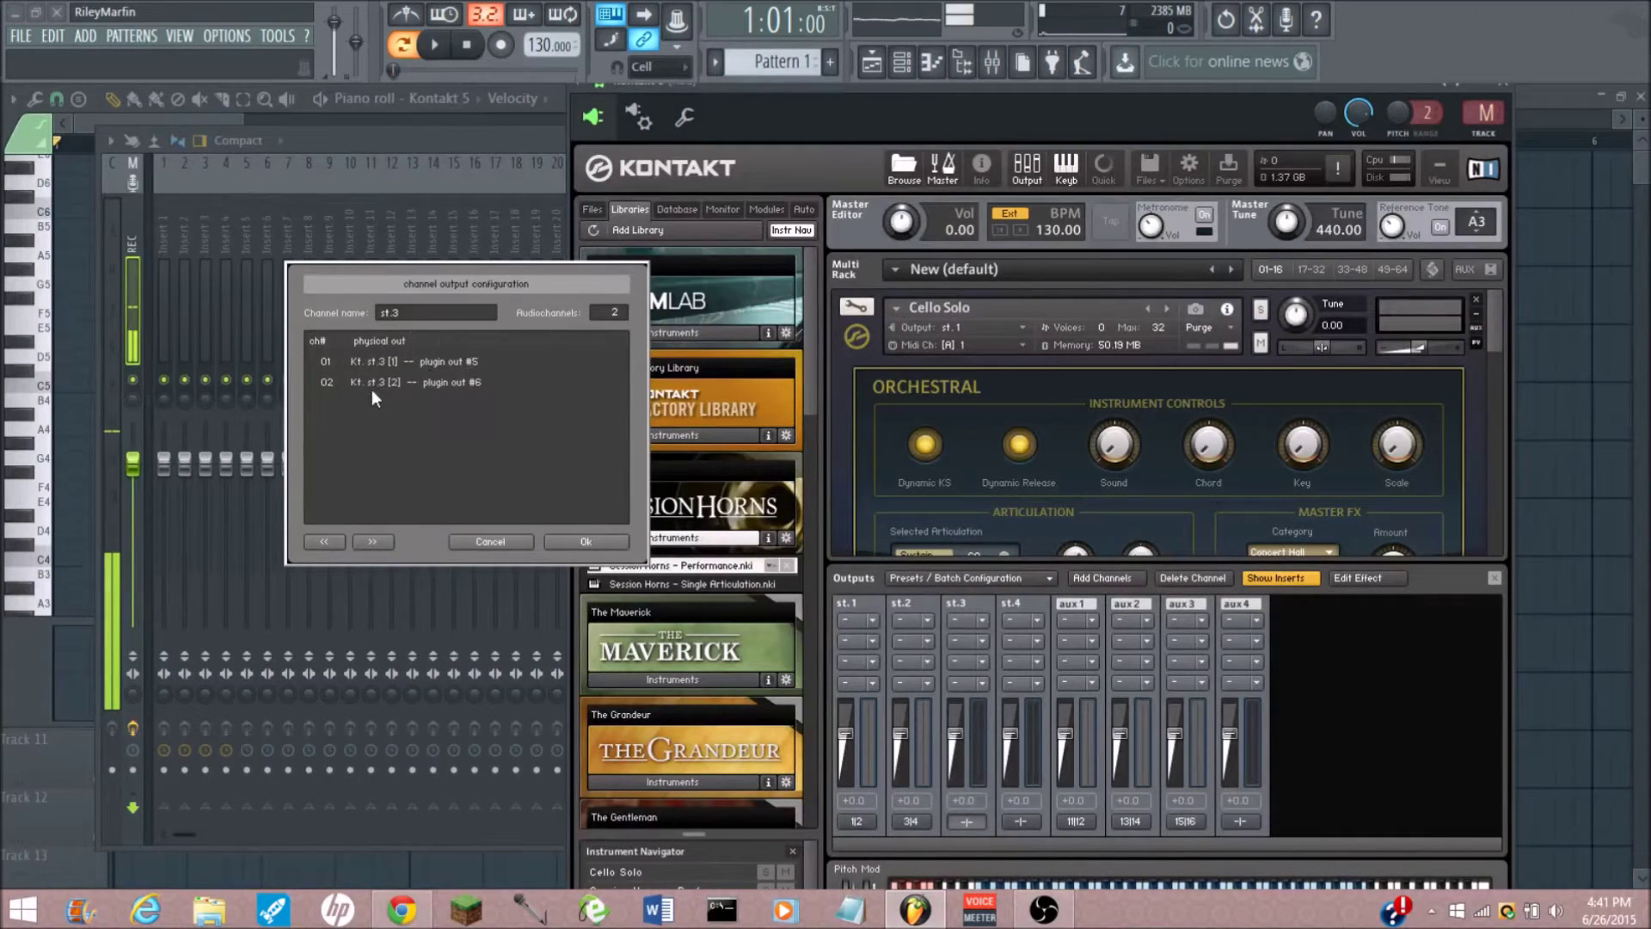
left_click(588, 543)
- Route st.4's channels 01 and 02 to Kt. st.4 [1] and [2]
left_click(1020, 819)
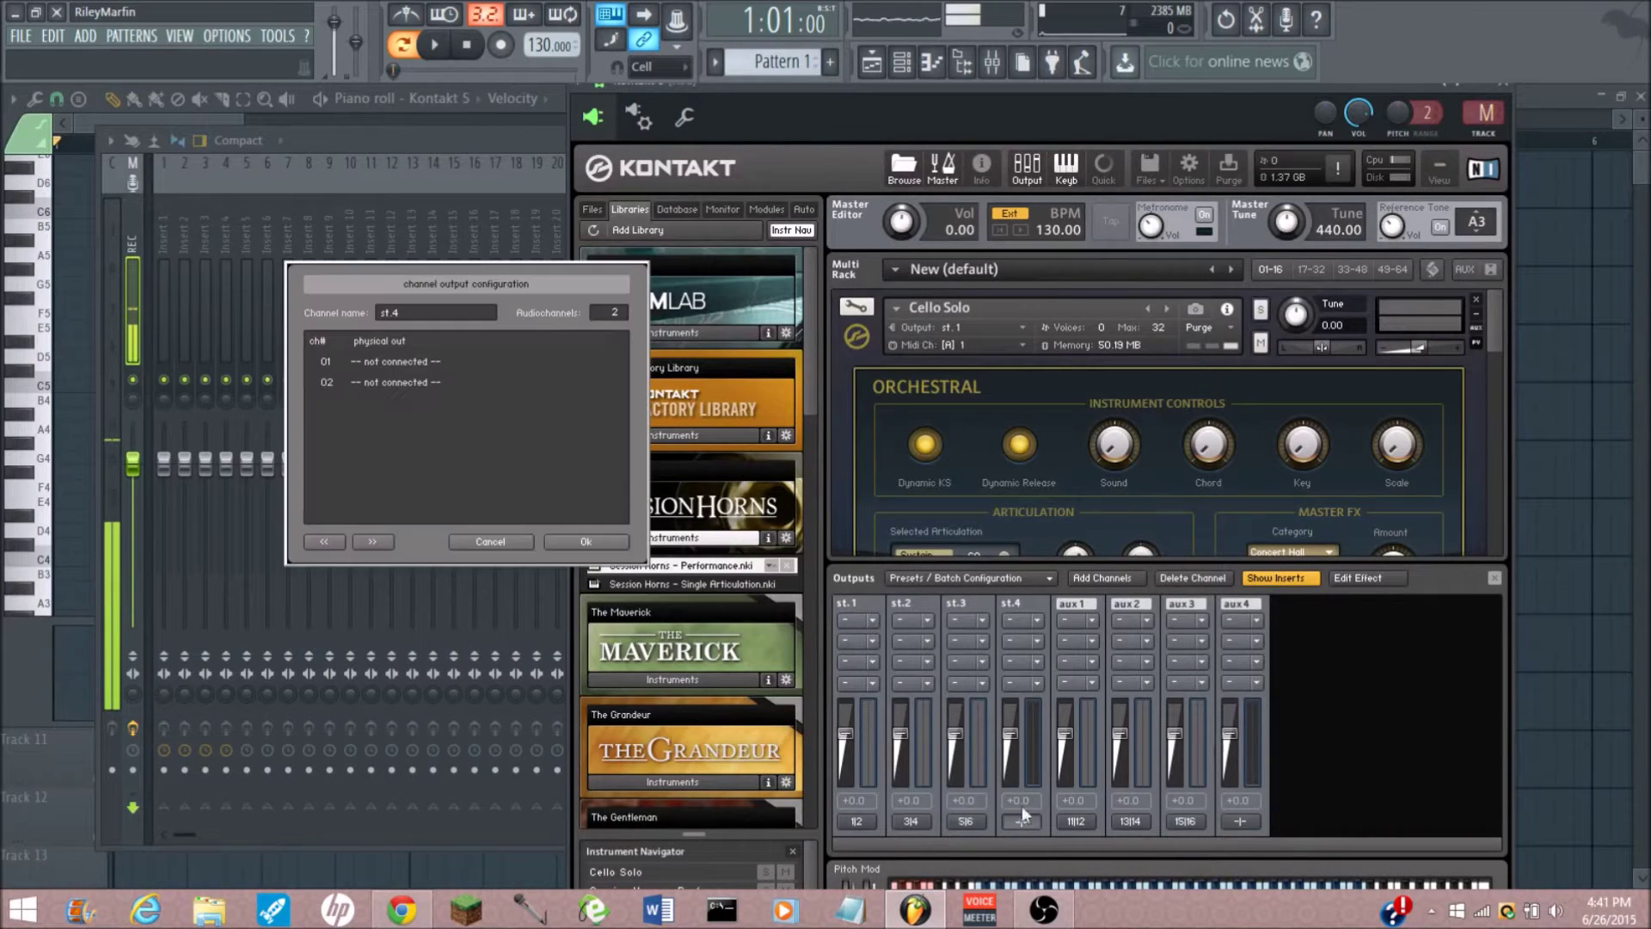
left_click(408, 368)
left_click(435, 390)
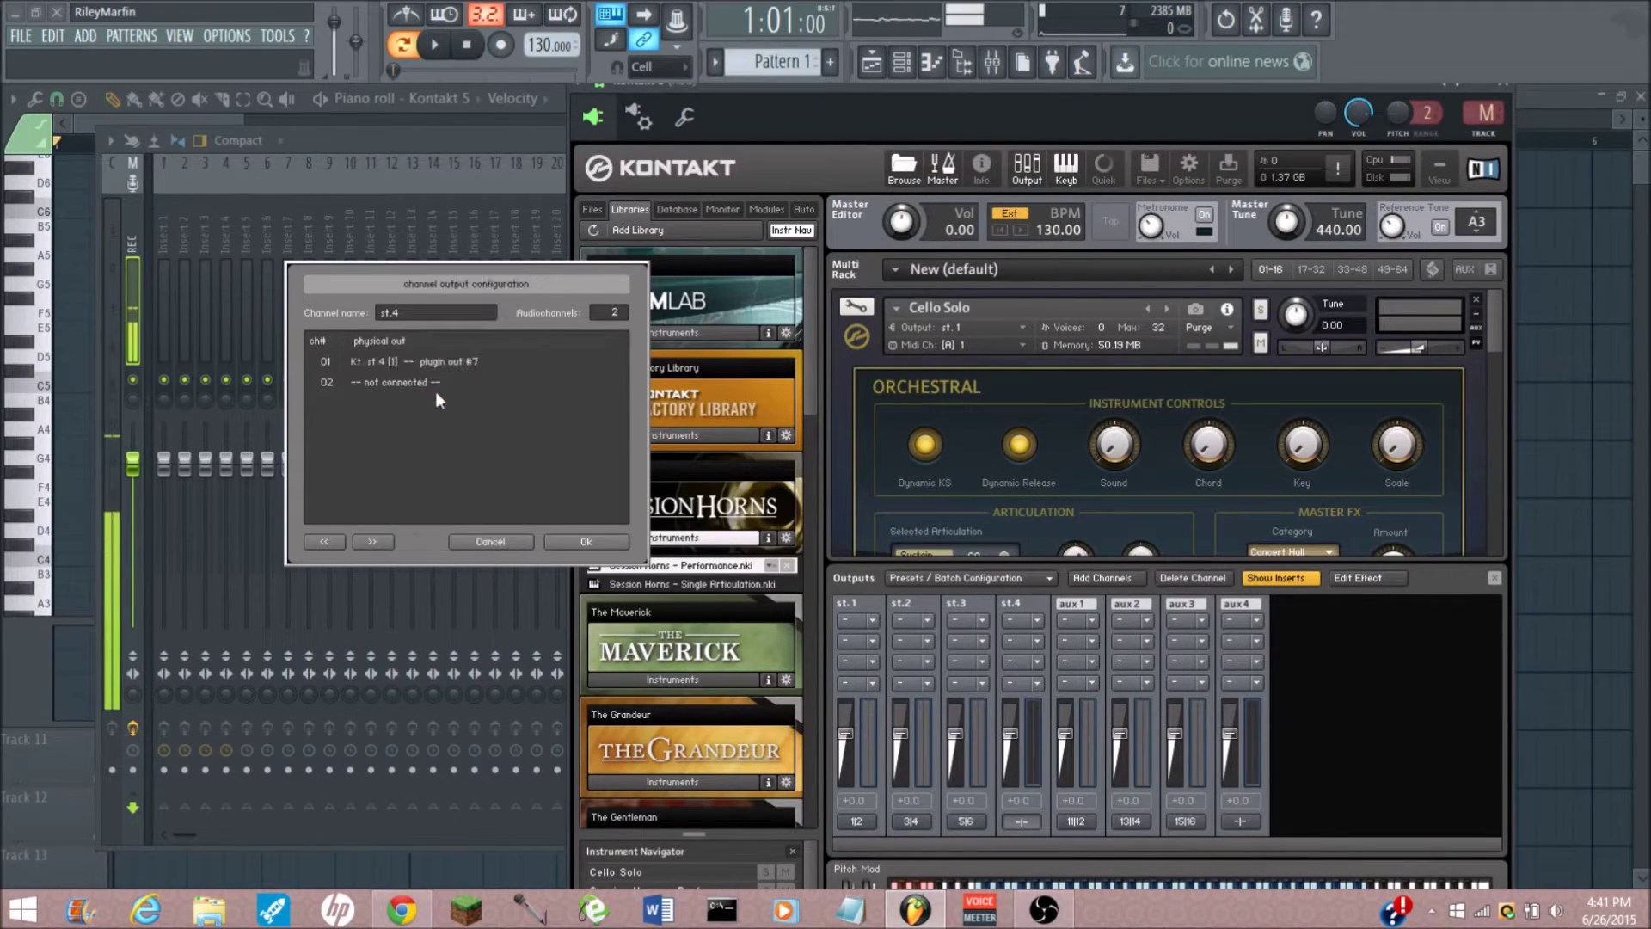
left_click(424, 383)
left_click(443, 410)
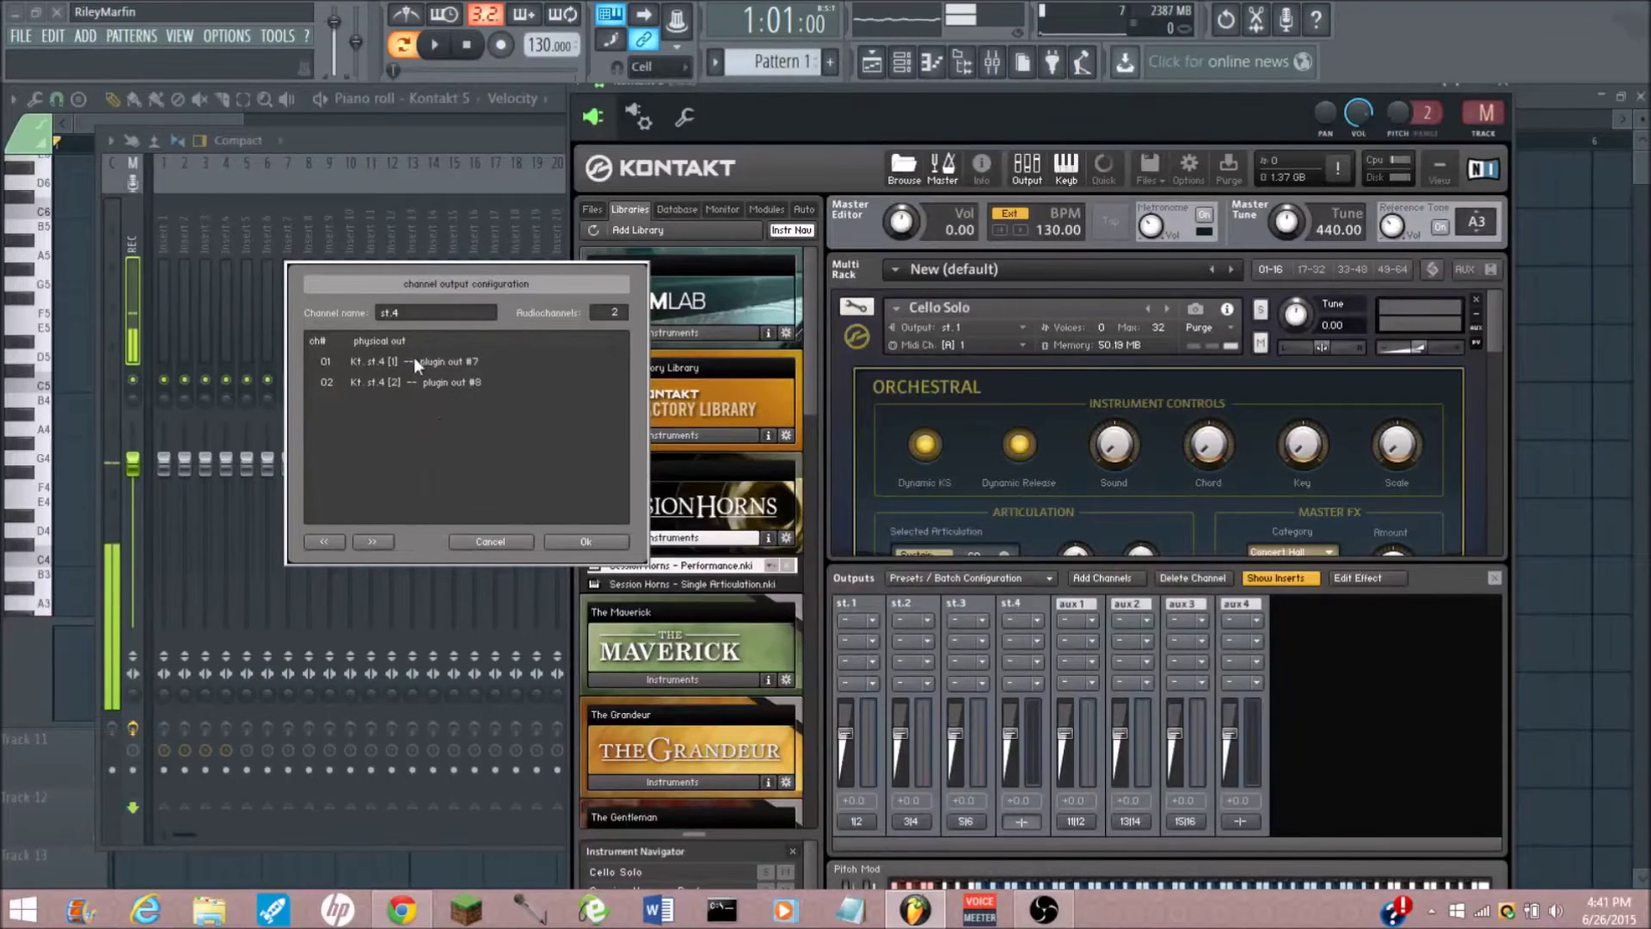
left_click(583, 543)
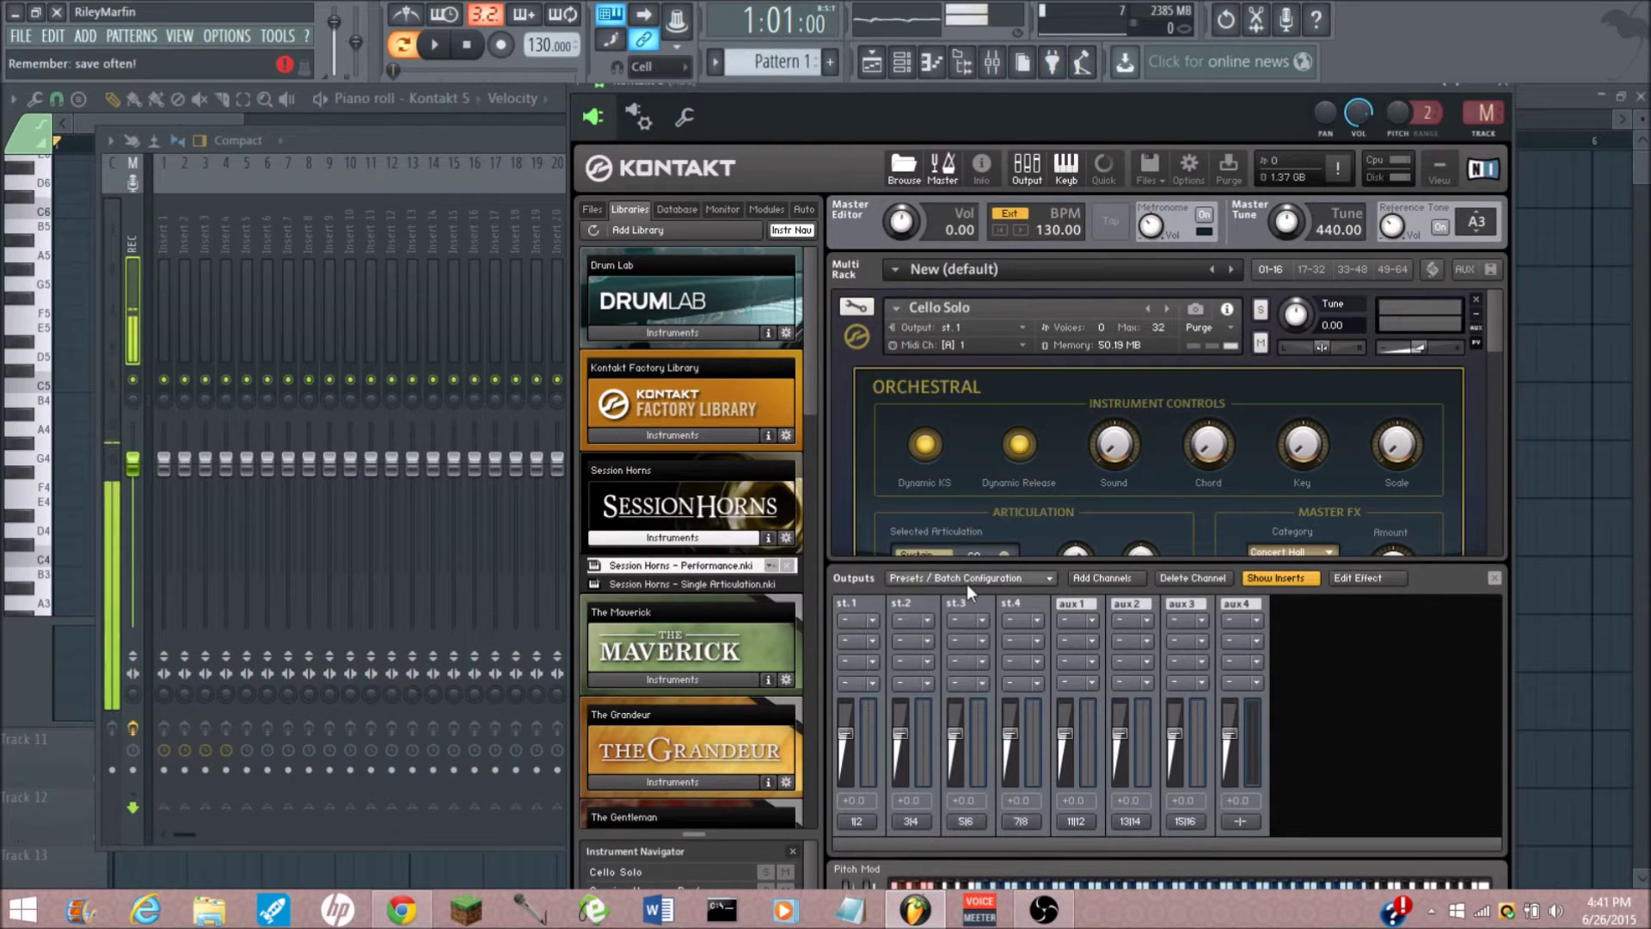
scroll(1094, 413, "down", 1)
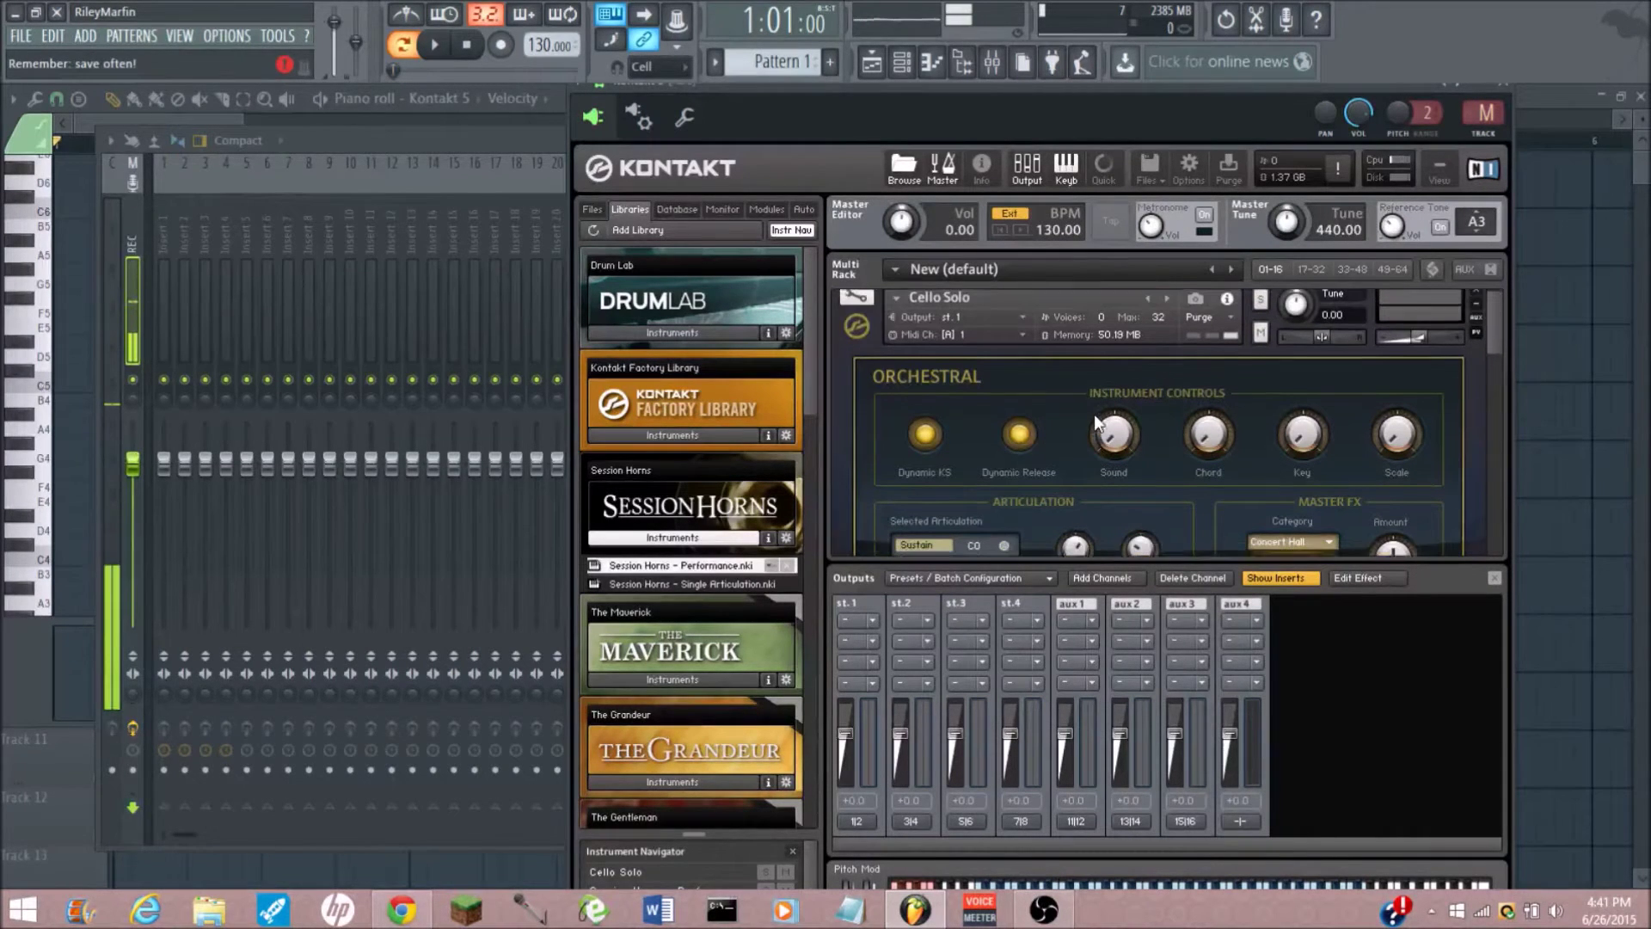
scroll(1094, 414, "up", 1)
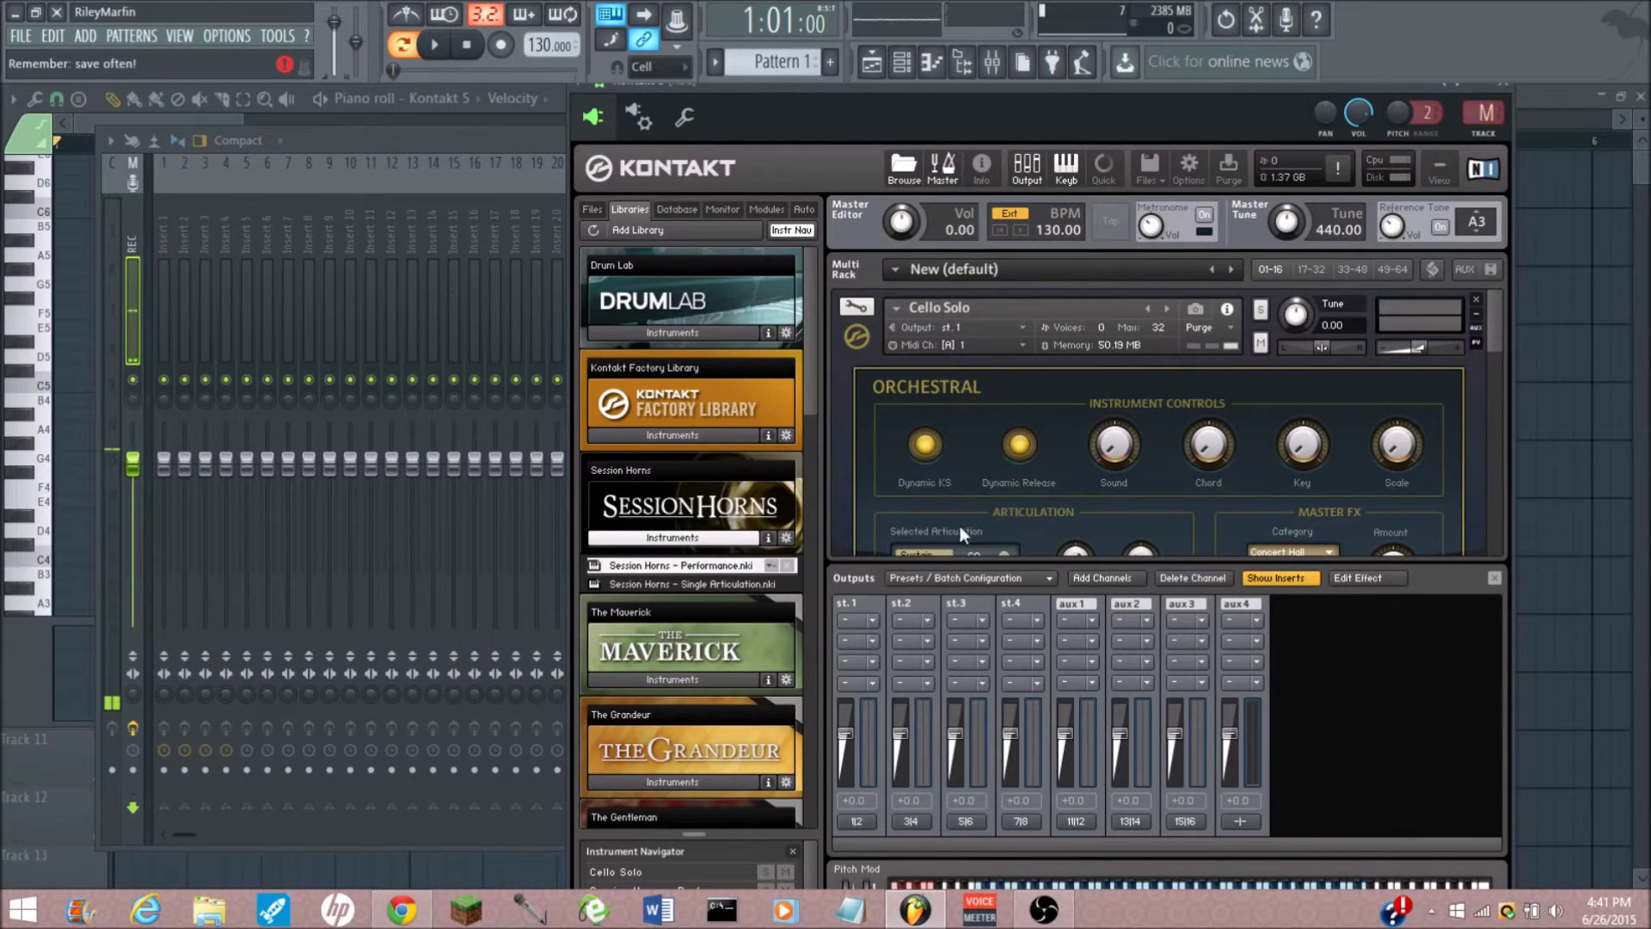
scroll(974, 477, "down", 8)
scroll(975, 474, "up", 4)
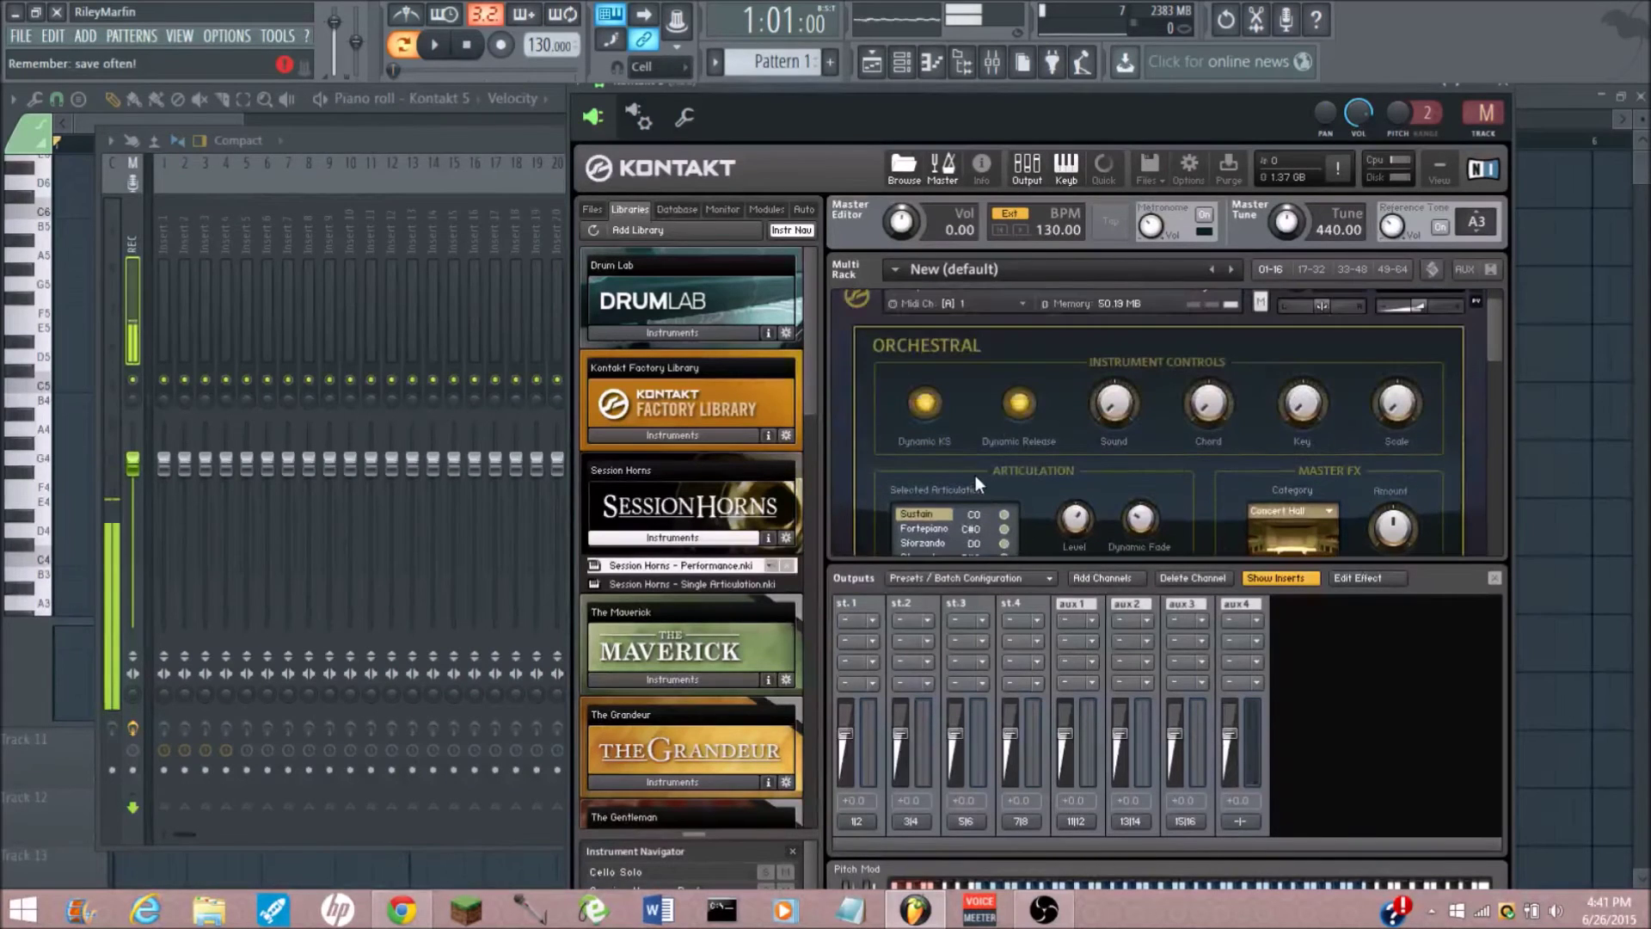
scroll(975, 476, "up", 2)
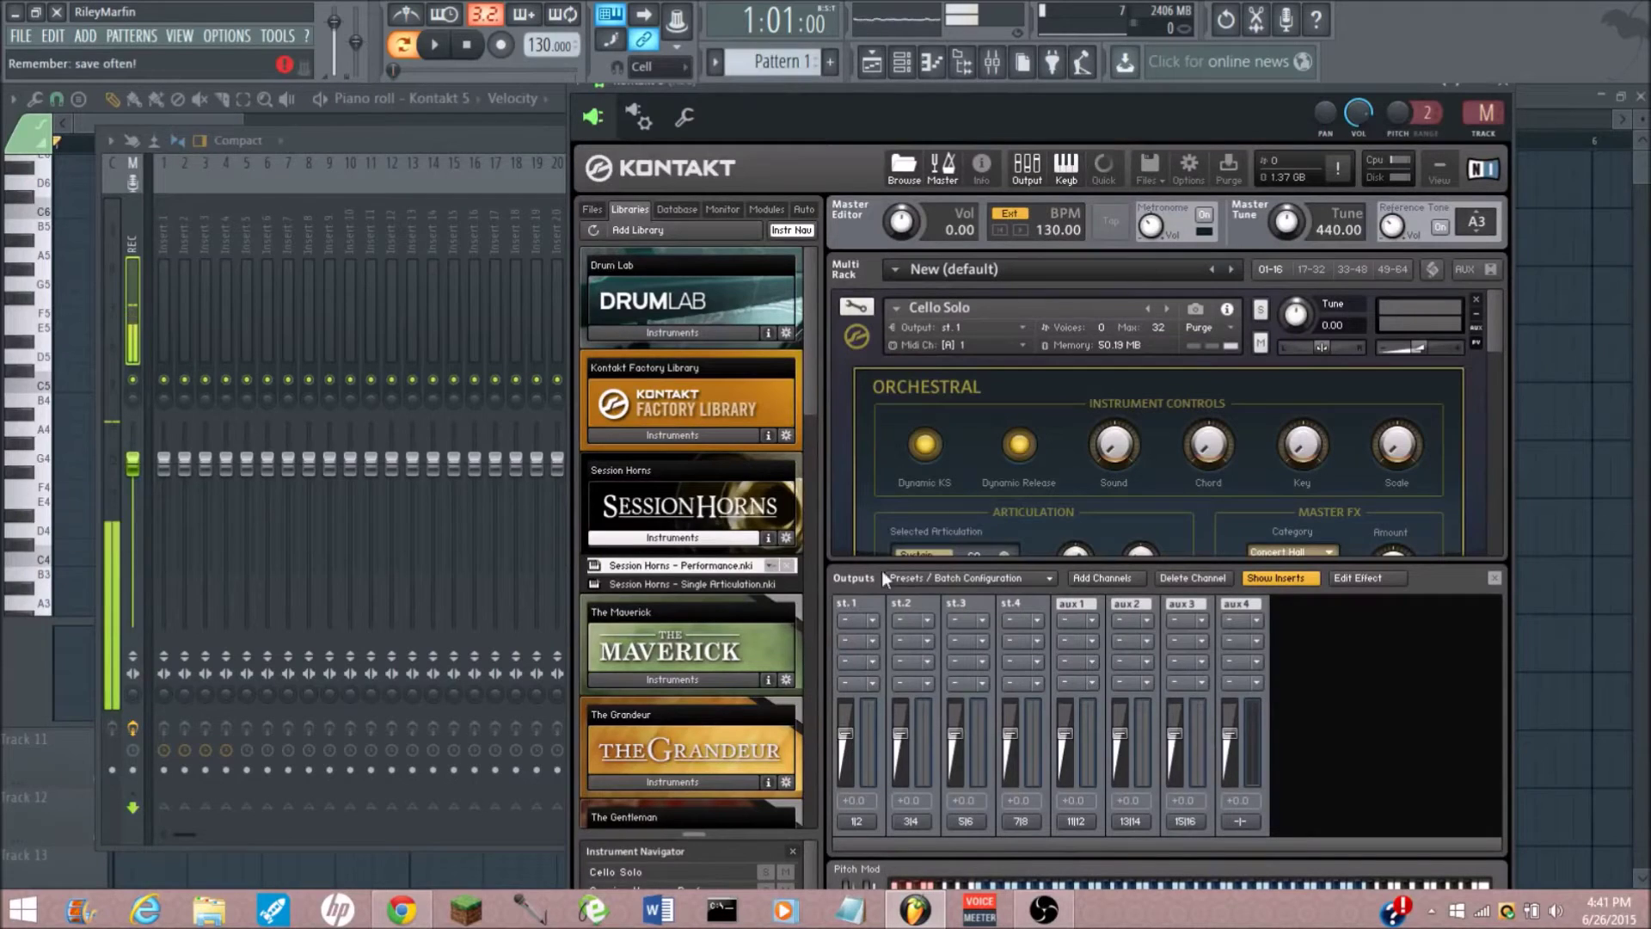
left_click_drag(1497, 321, 1504, 409)
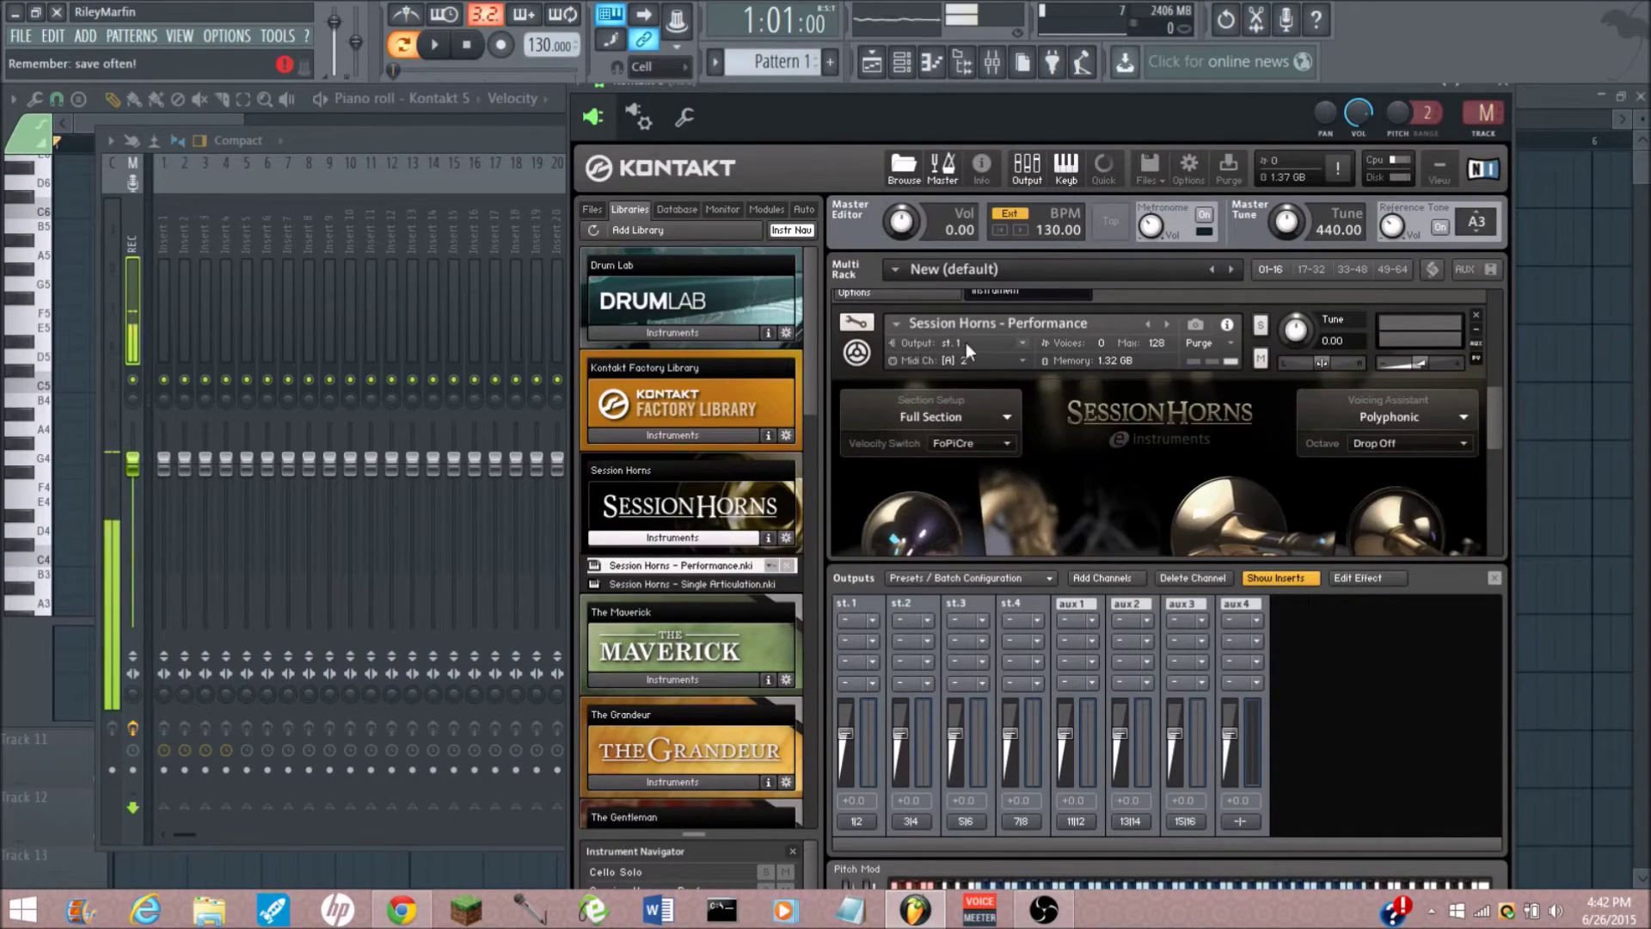
- Set the Session Horns - Performance output to st.2
left_click(1016, 347)
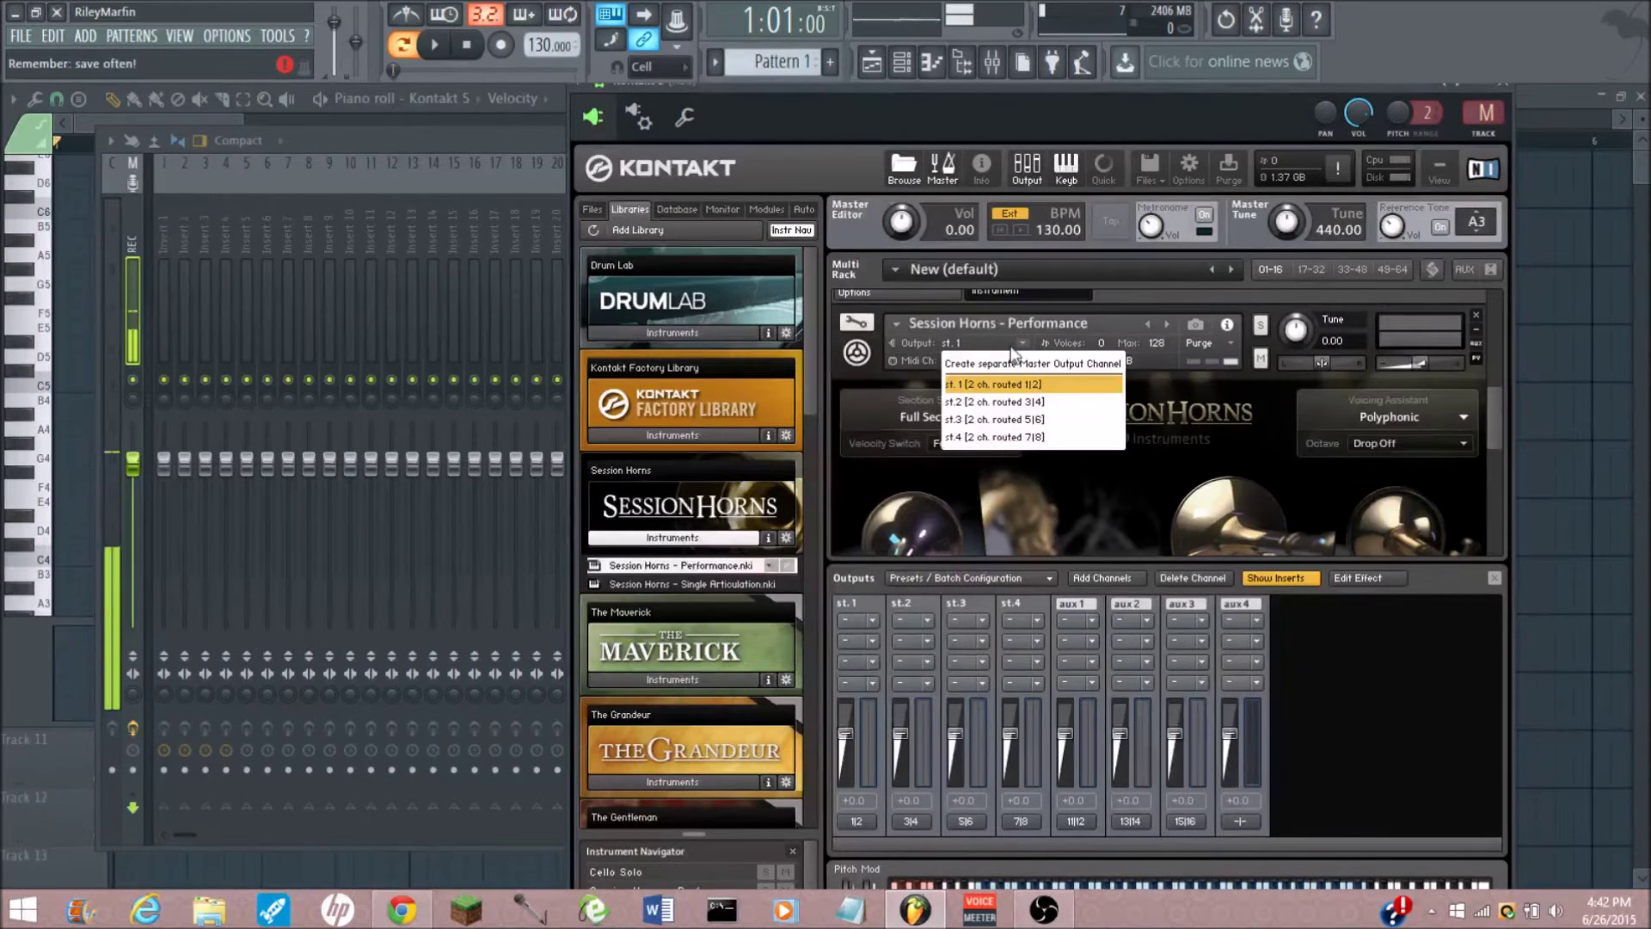
left_click(1002, 403)
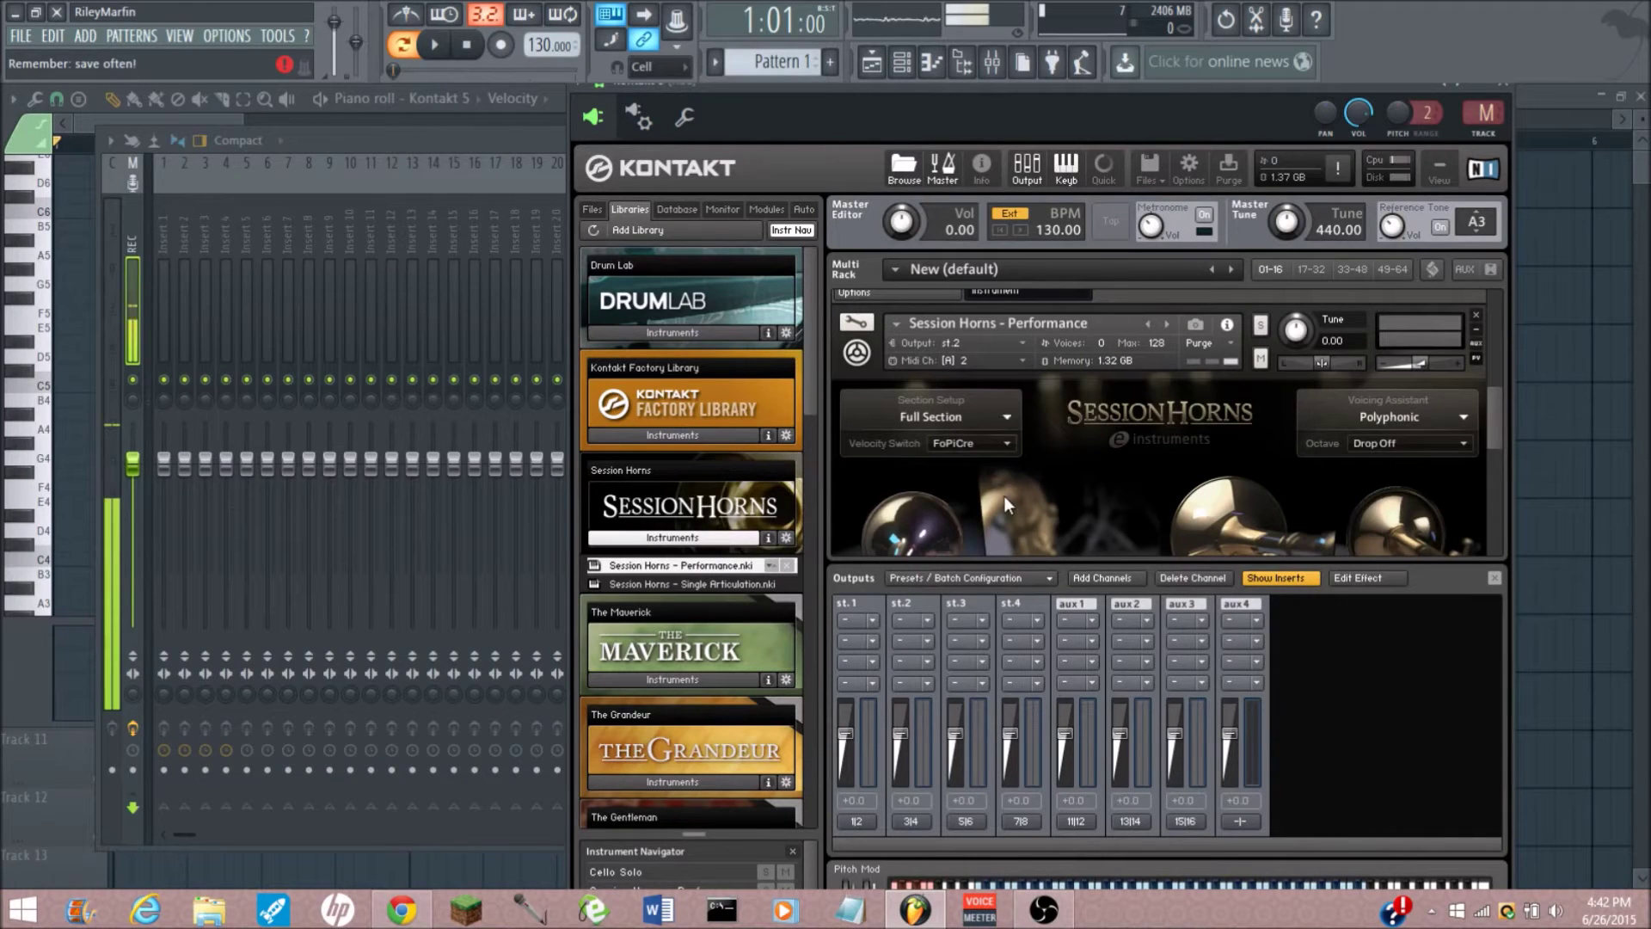
scroll(1018, 504, "up", 2)
left_click_drag(1500, 402, 1506, 292)
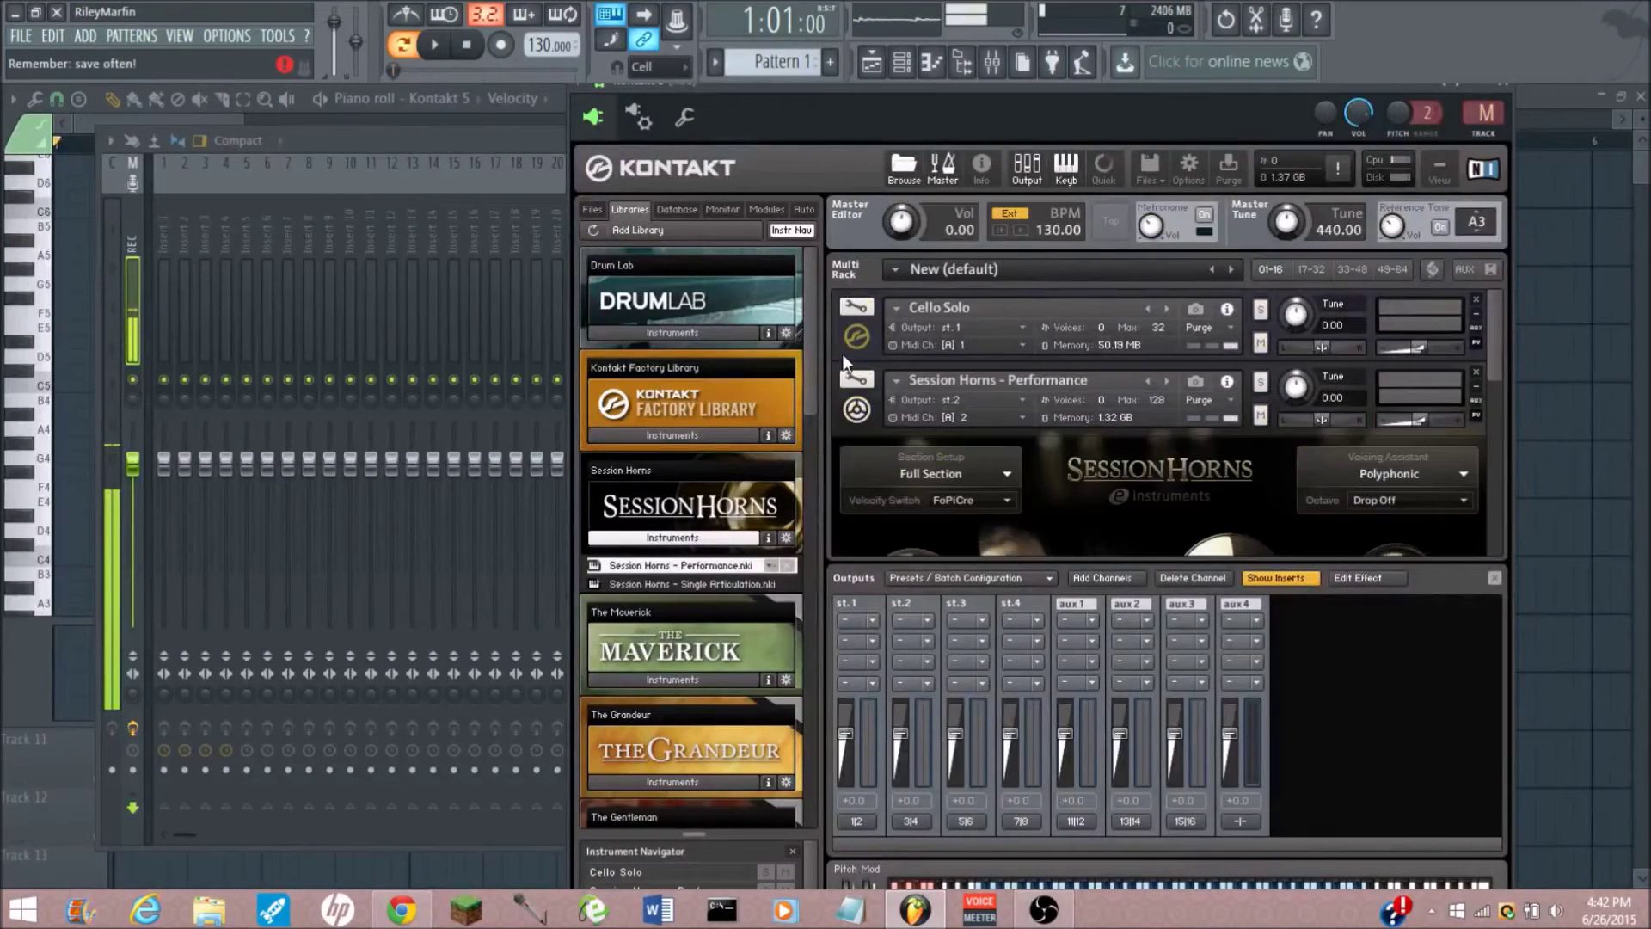
- Select Cello Solo and play test notes to check it sounds on st.1
left_click(840, 351)
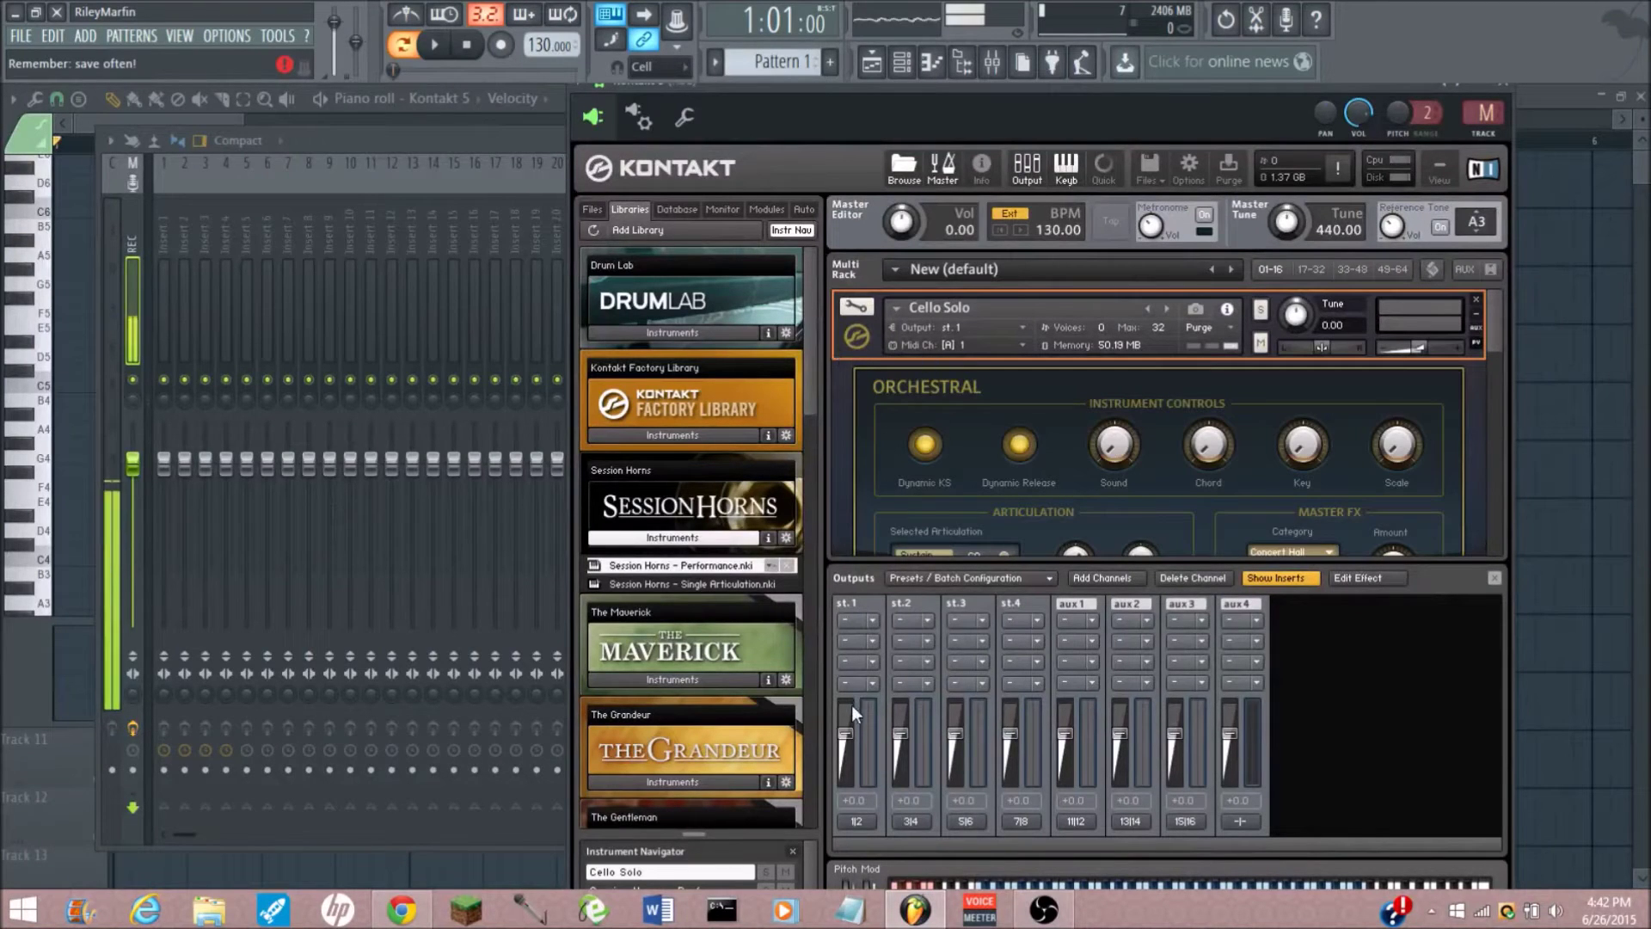
left_click(1108, 882)
left_click_drag(1113, 884, 1134, 884)
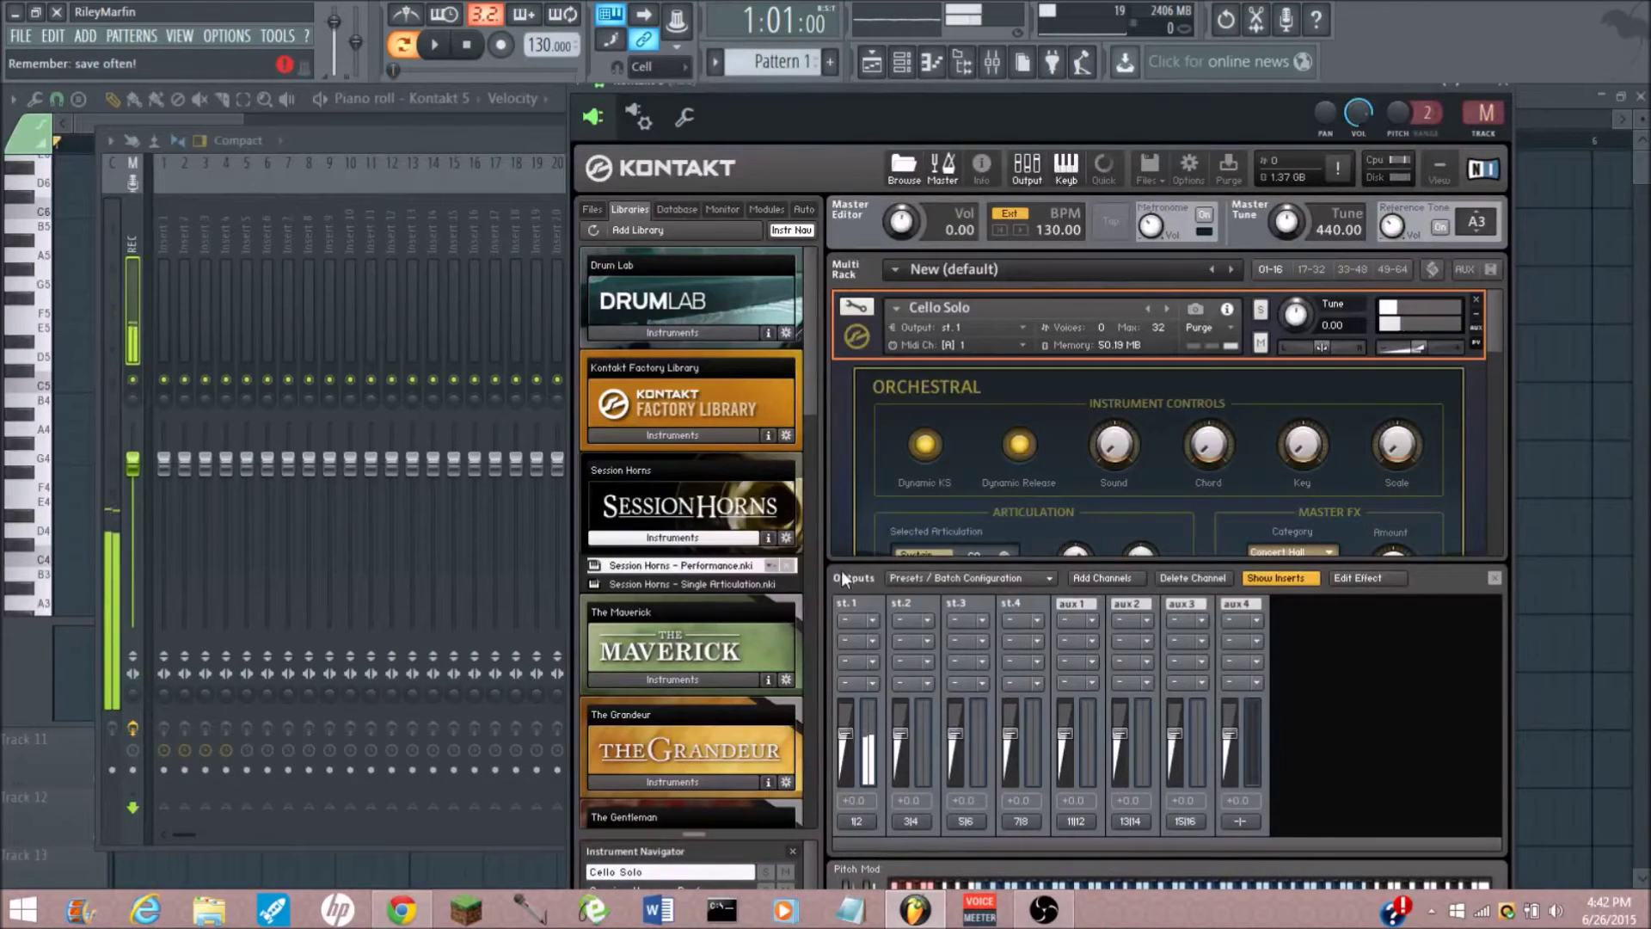
left_click_drag(1495, 316, 1507, 391)
- Select Session Horns and play a few test notes on it
left_click(835, 477)
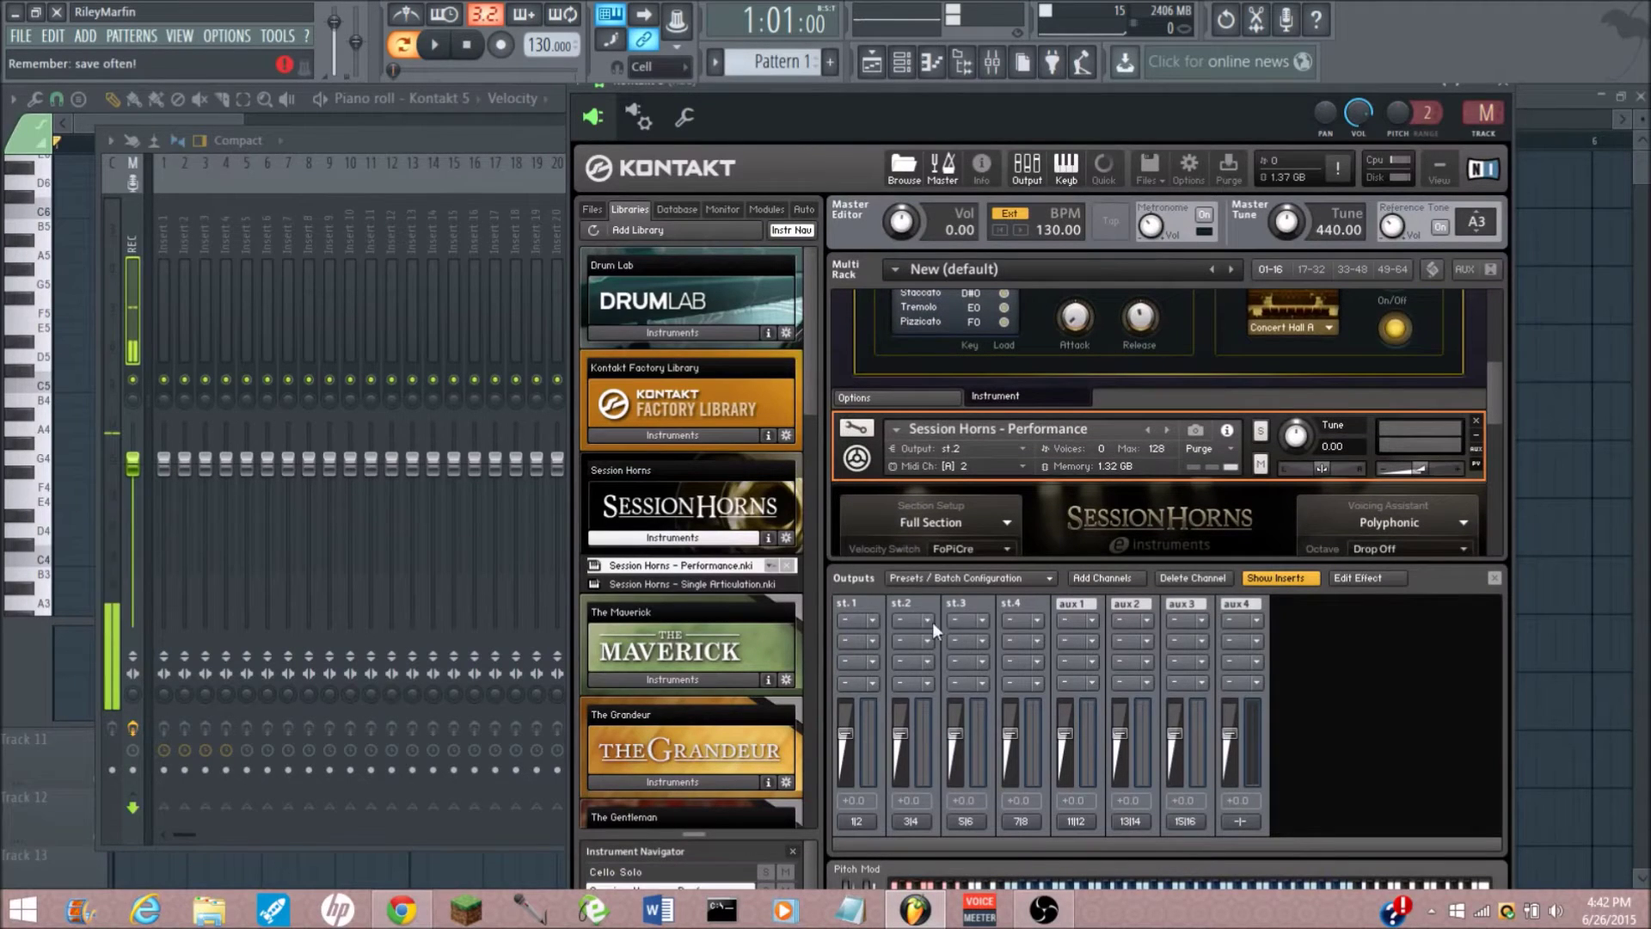
left_click(1095, 884)
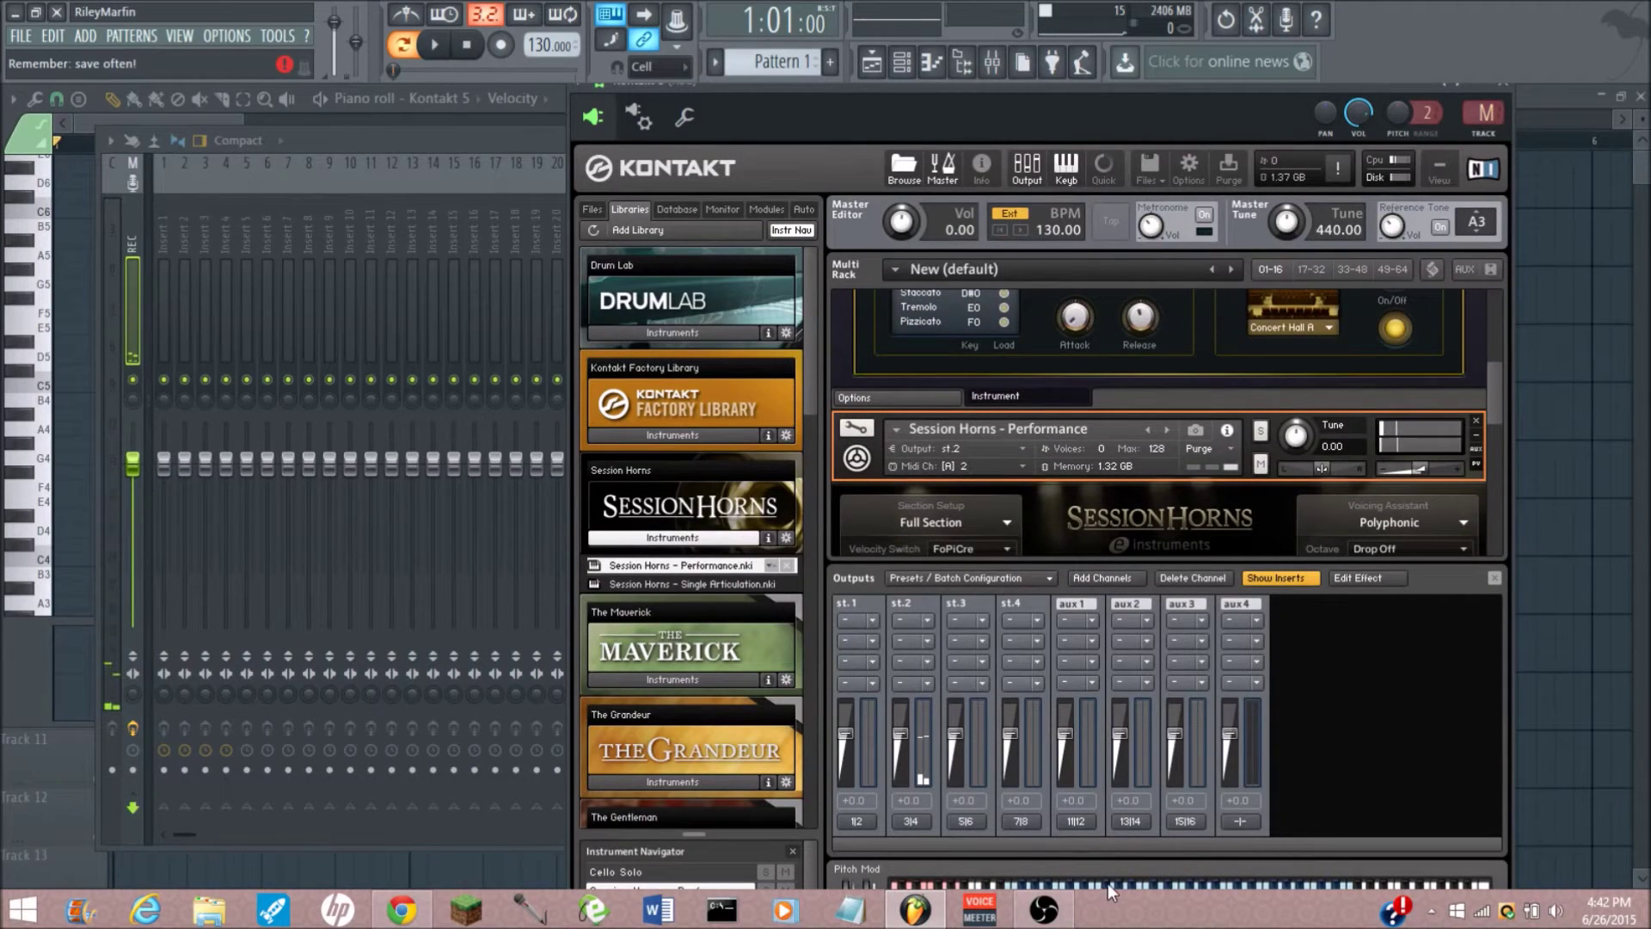
left_click(1109, 884)
left_click(1122, 886)
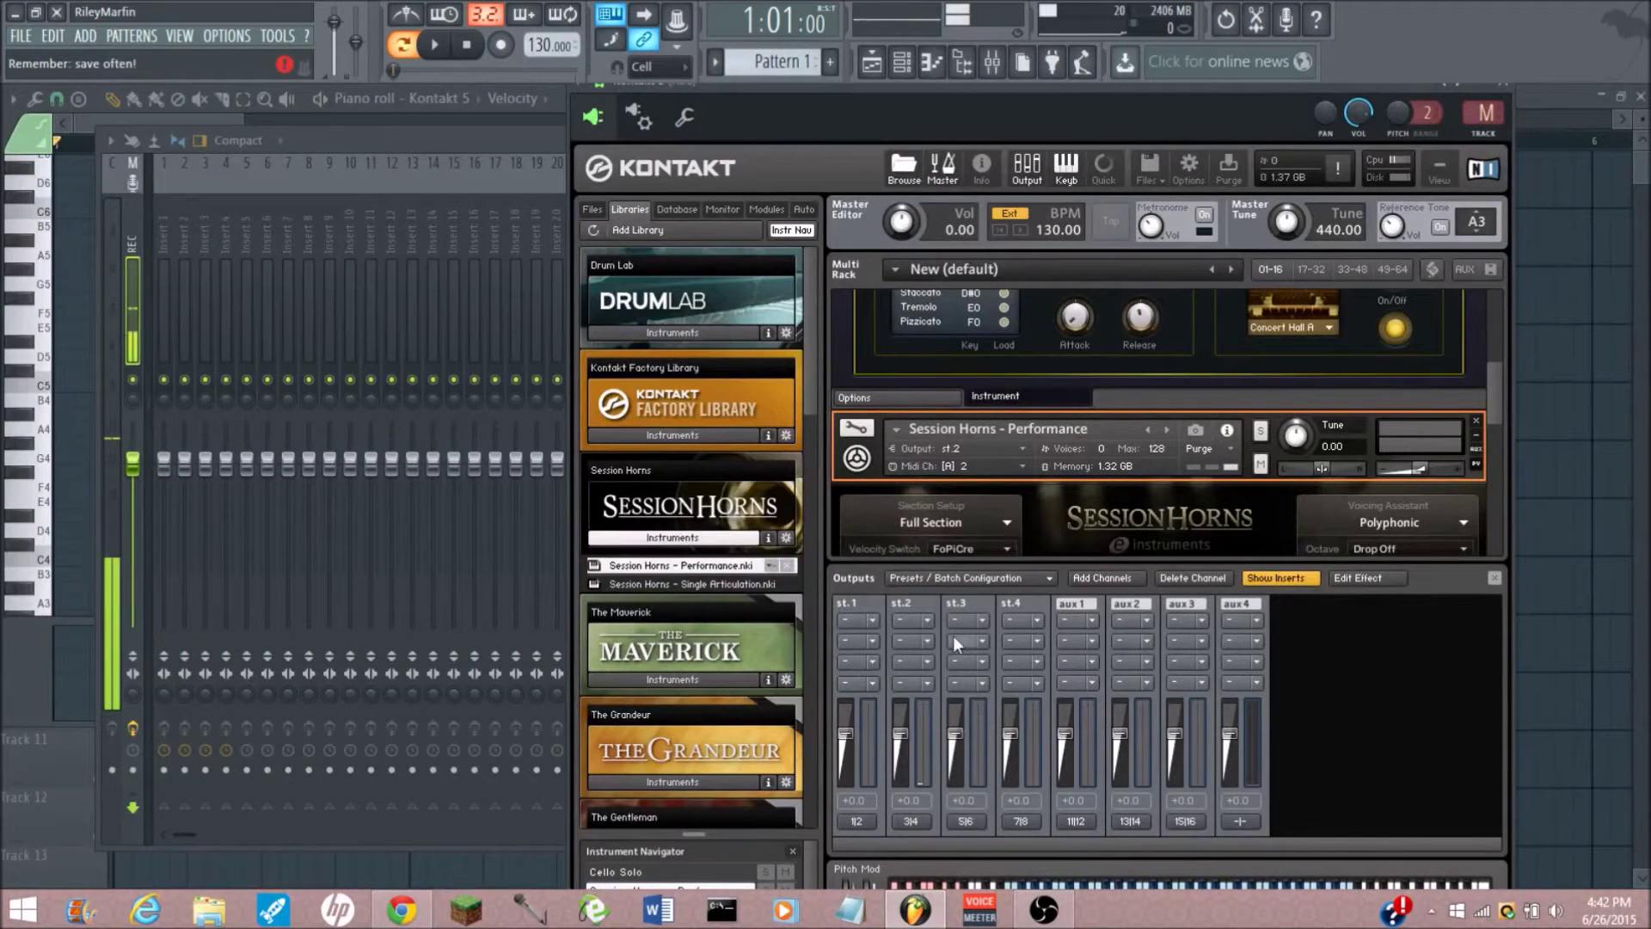
scroll(1200, 484, "down", 2)
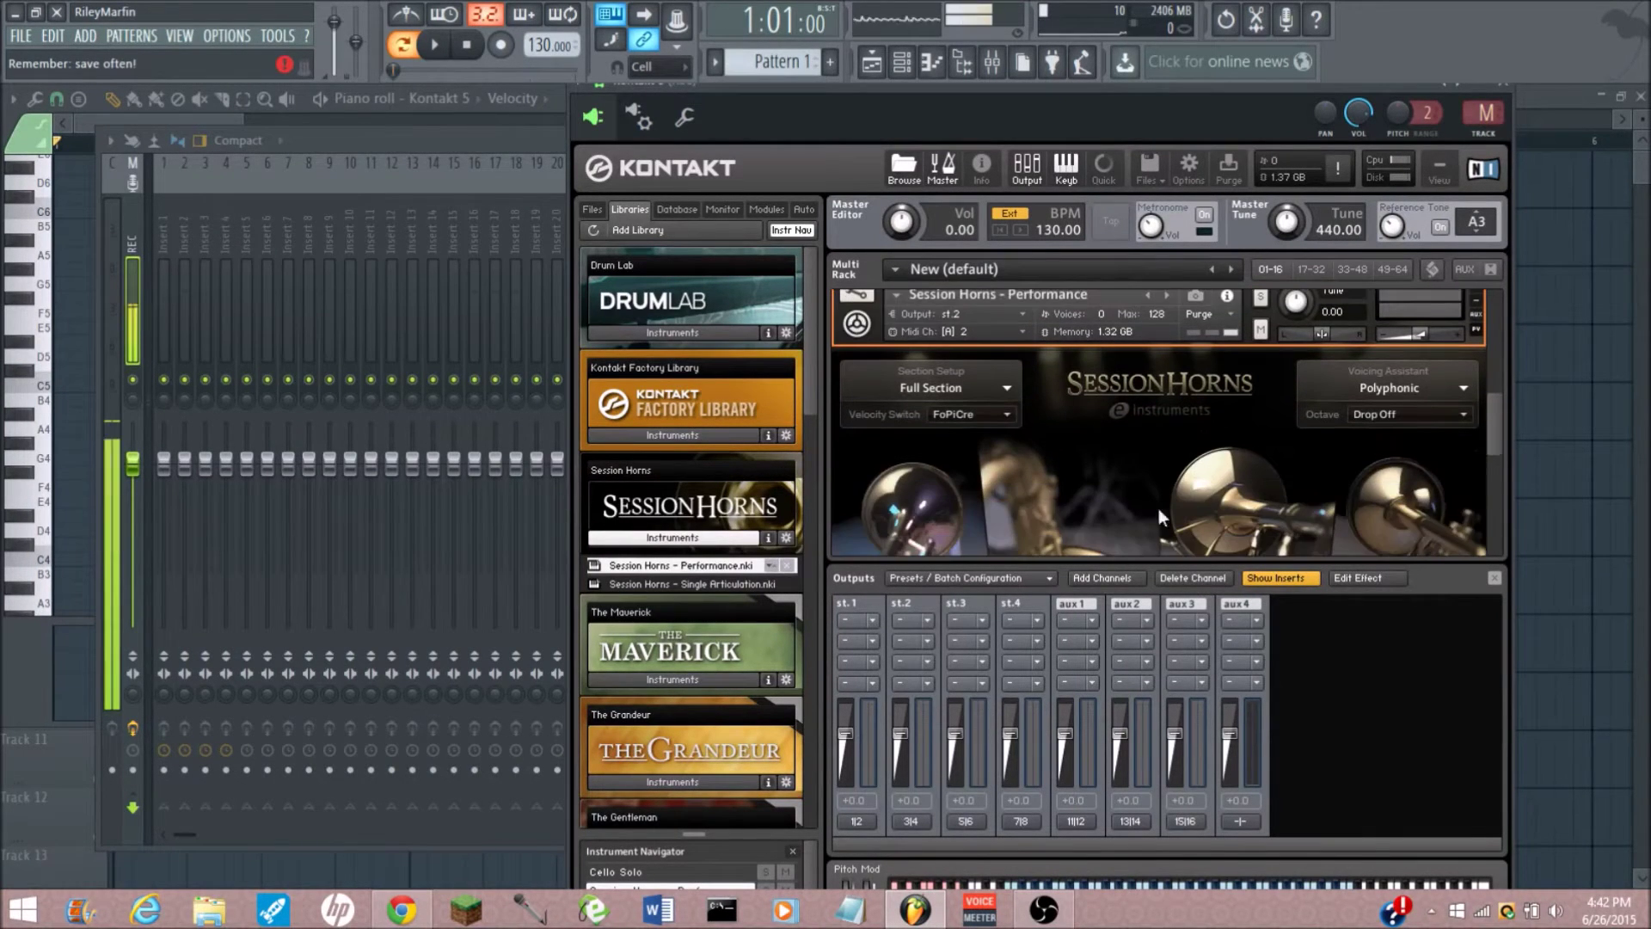
scroll(969, 426, "down", 5)
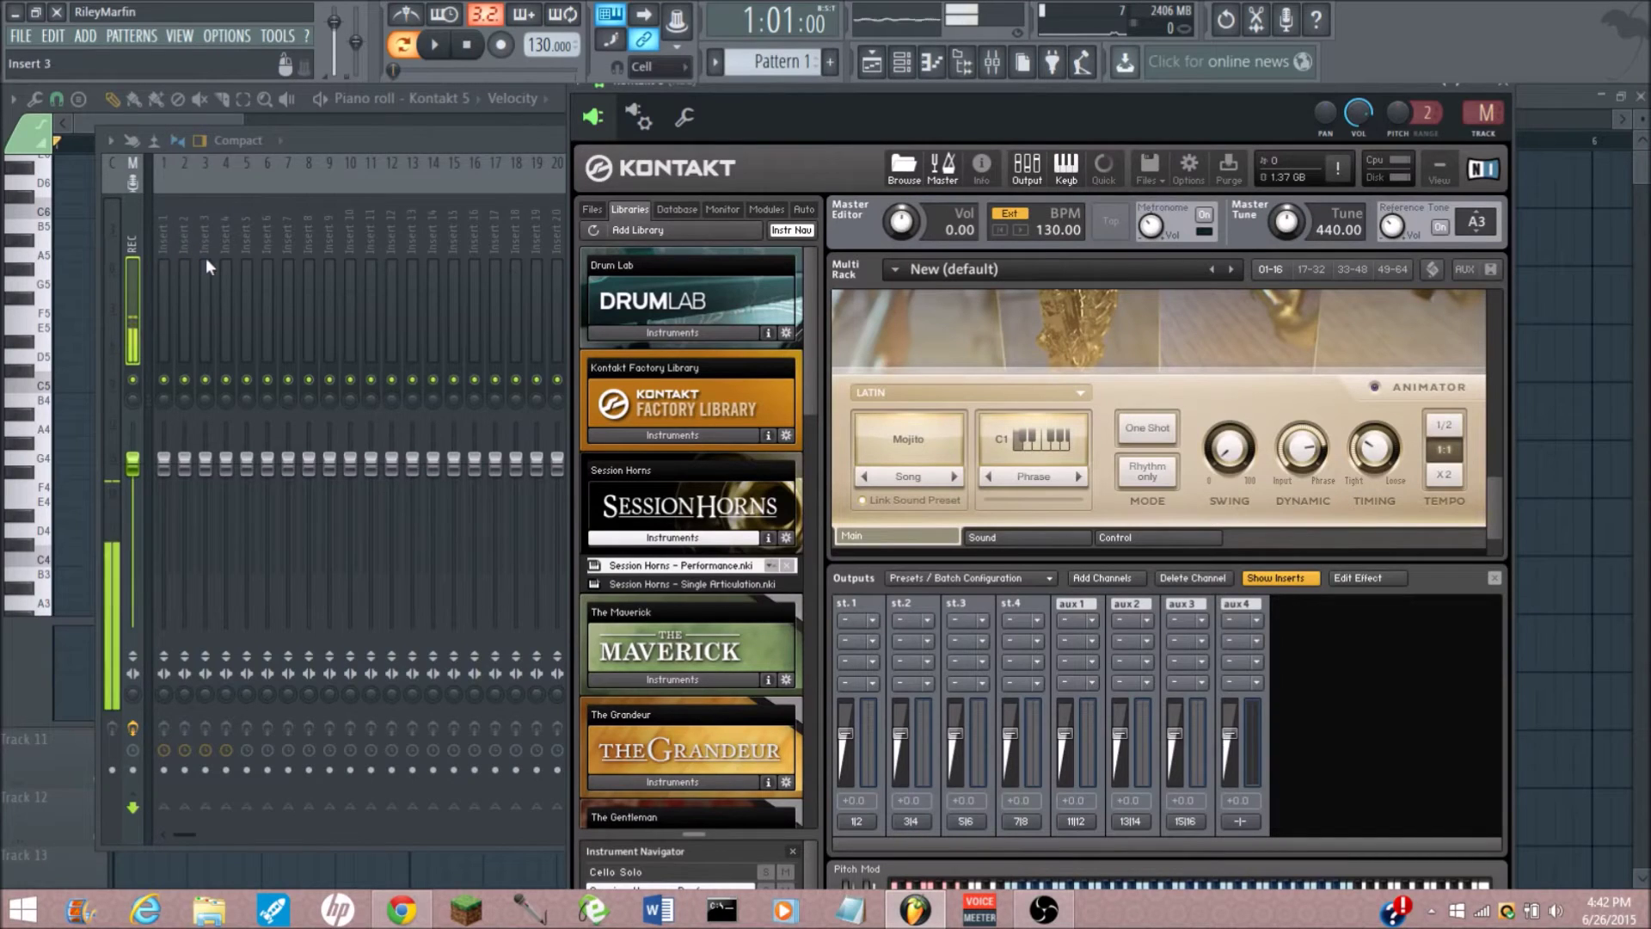
left_click(645, 127)
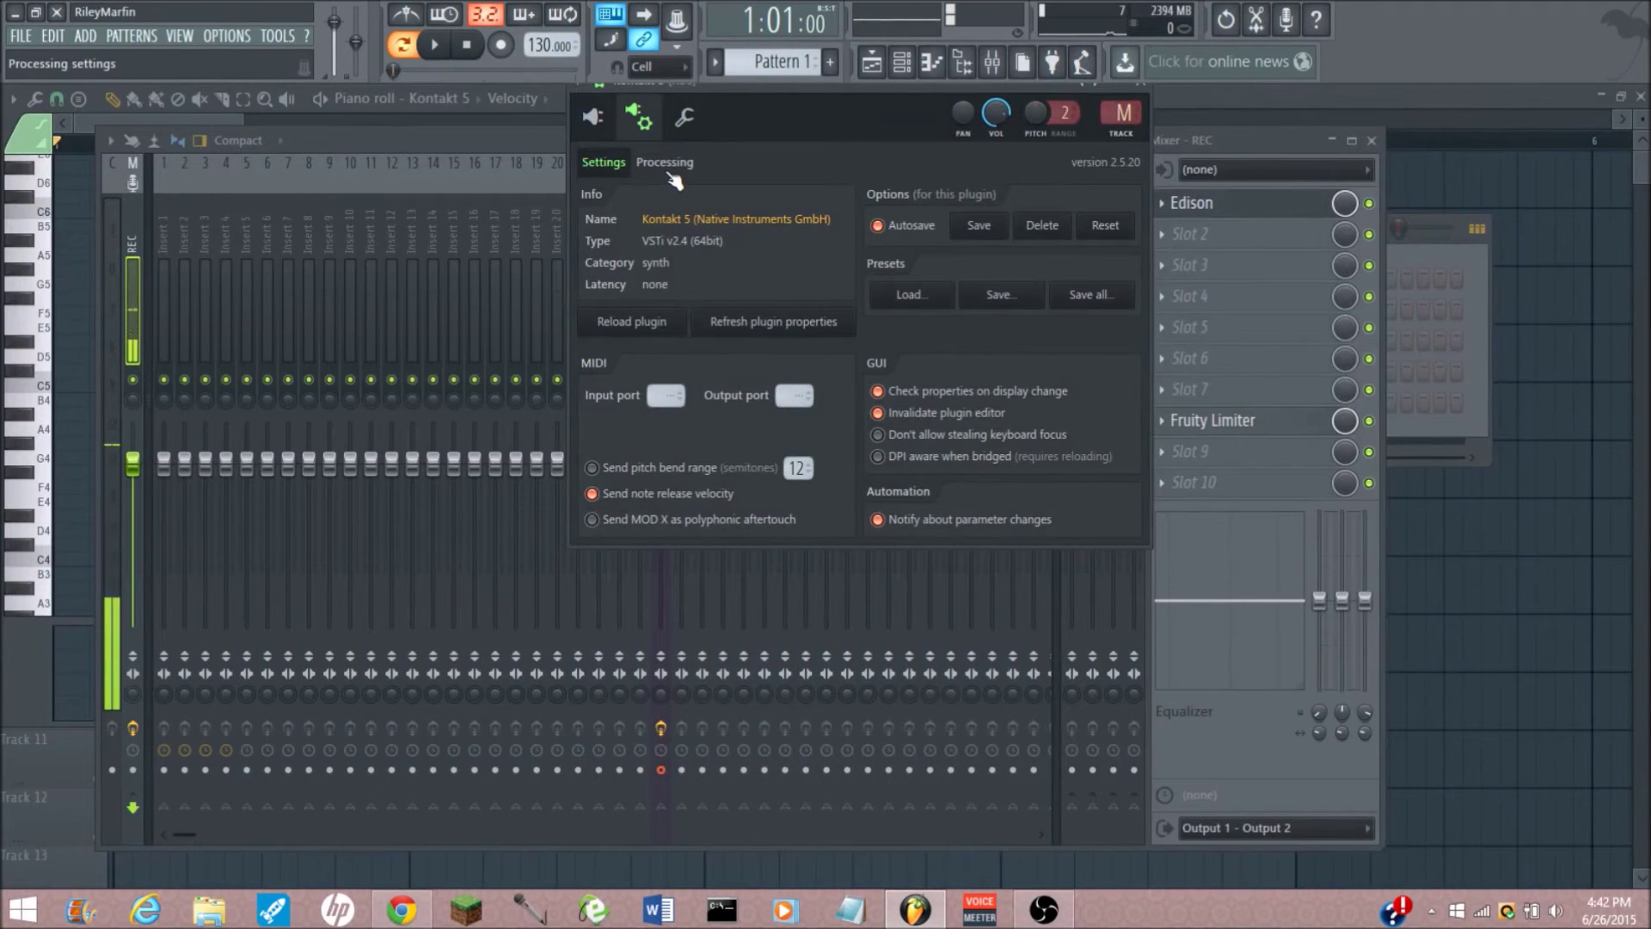
- Show the wrapper's processing connections and adjust the mixer track offsets for Kontakt's outputs
left_click(665, 164)
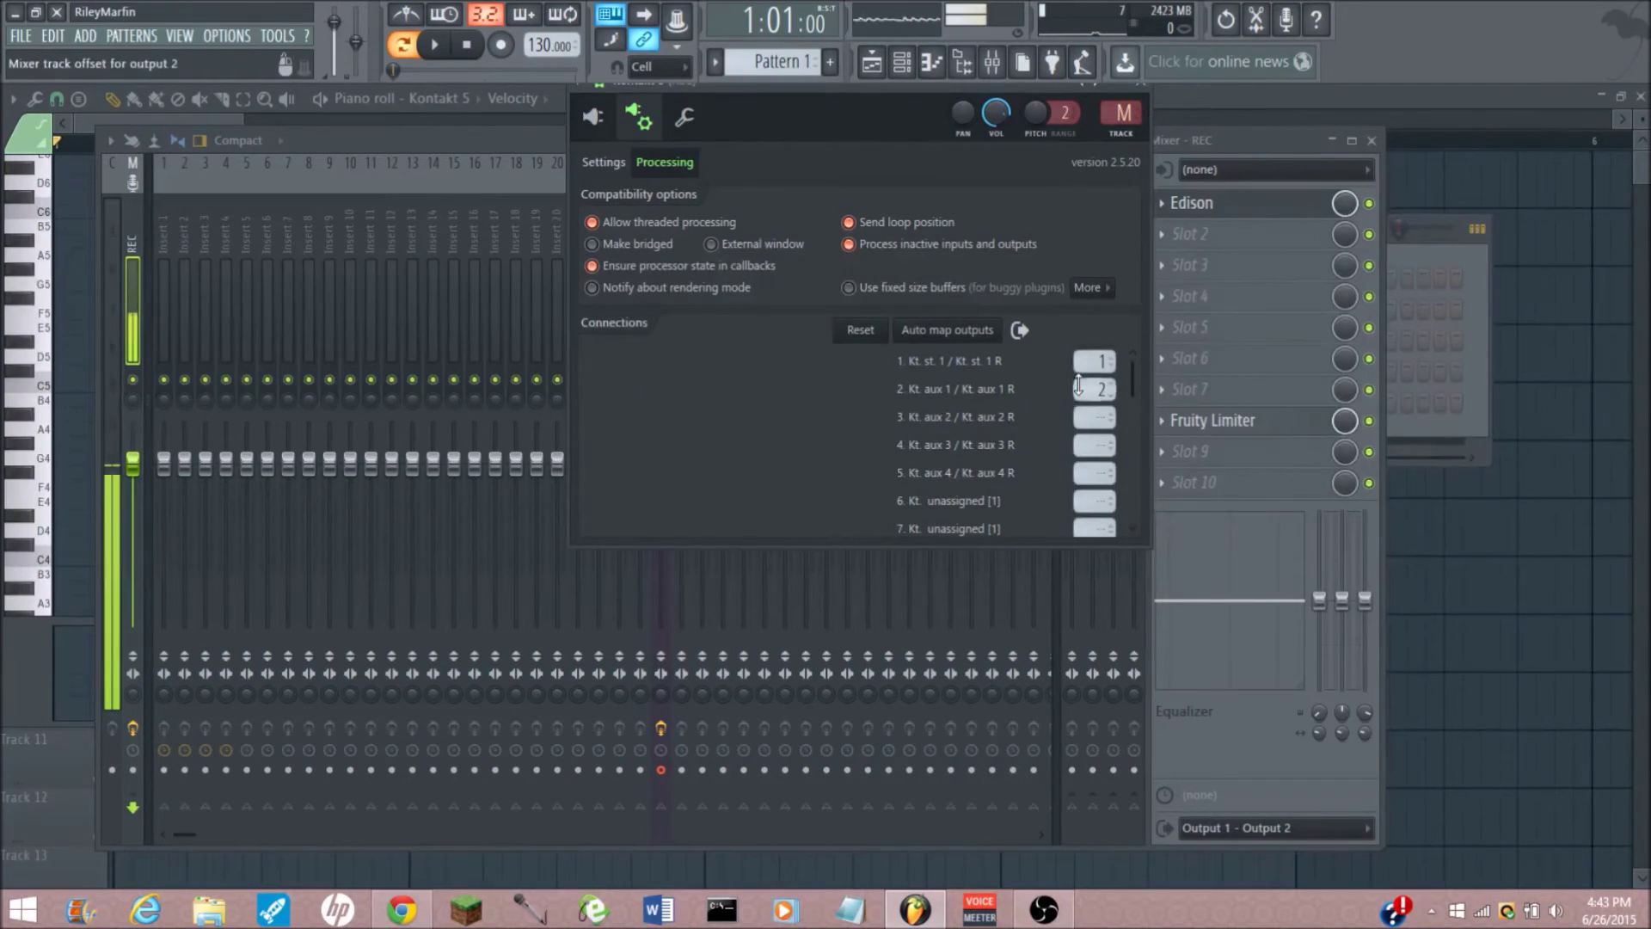
scroll(1098, 390, "up", 2)
scroll(1093, 416, "up", 3)
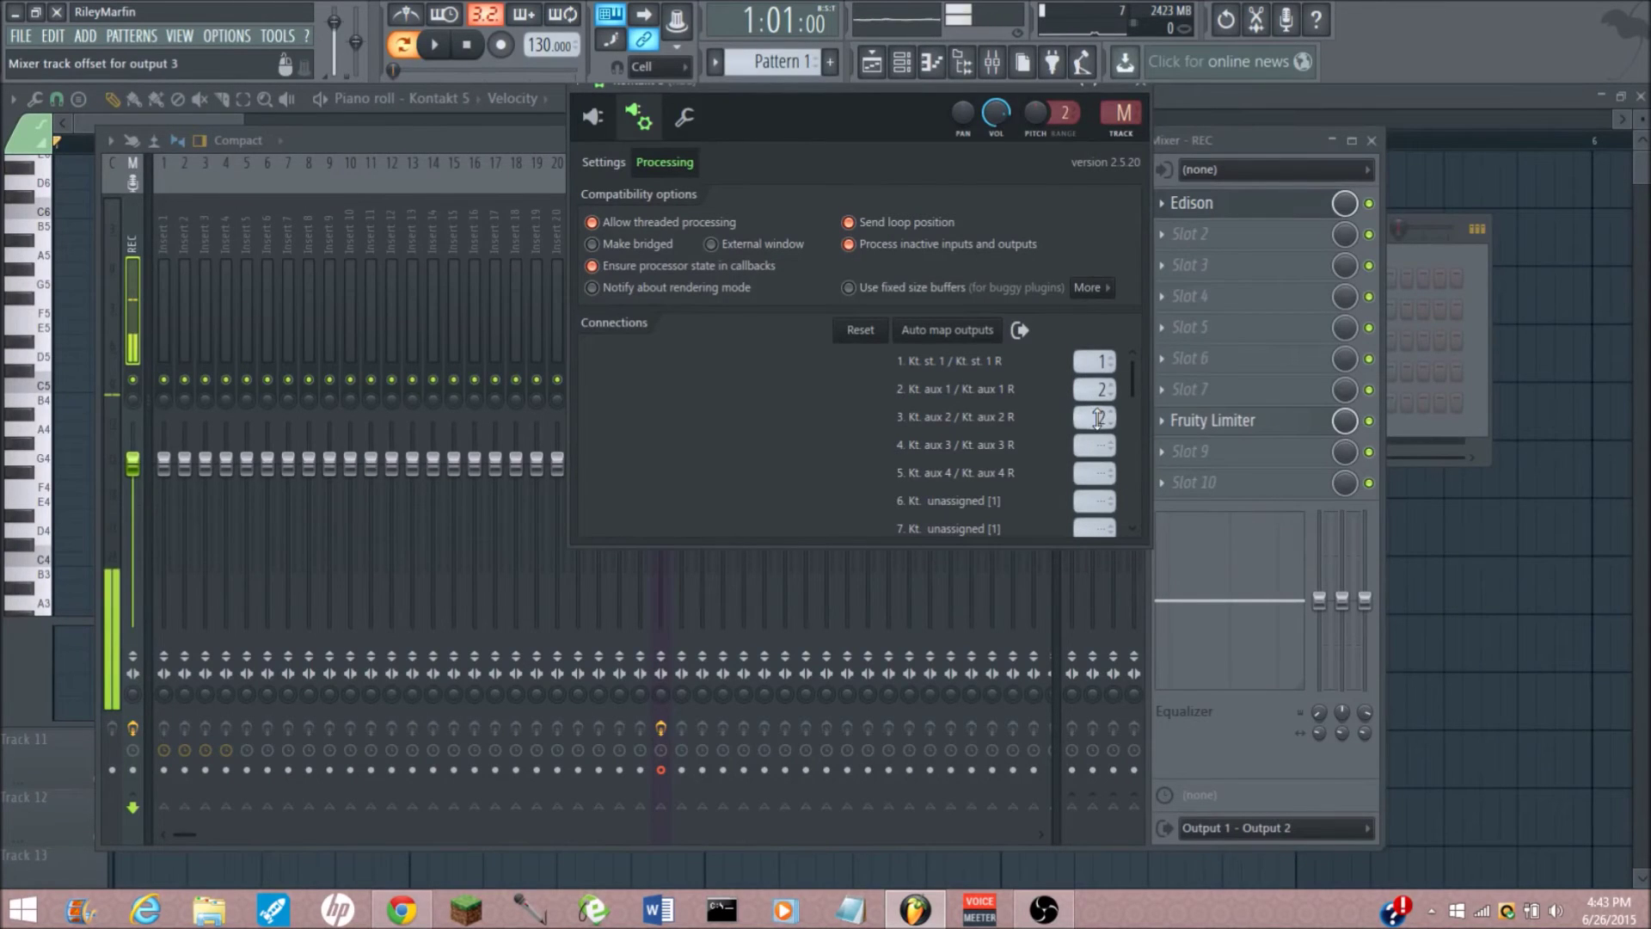
scroll(1085, 443, "up", 4)
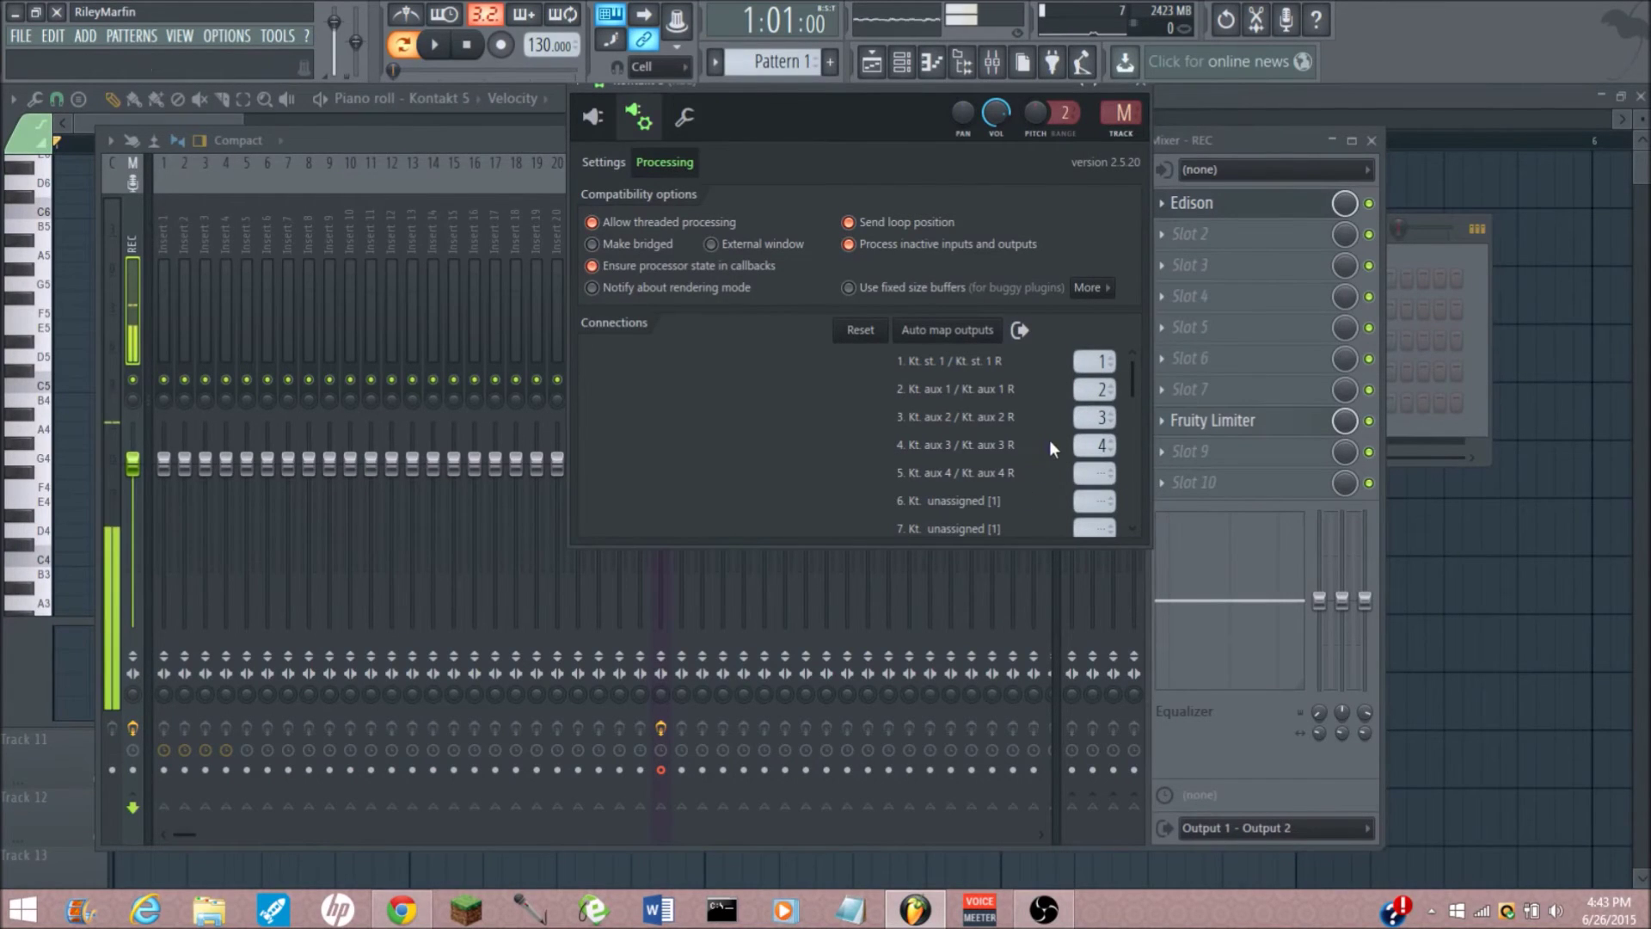
scroll(1013, 433, "down", 4)
scroll(1008, 438, "up", 4)
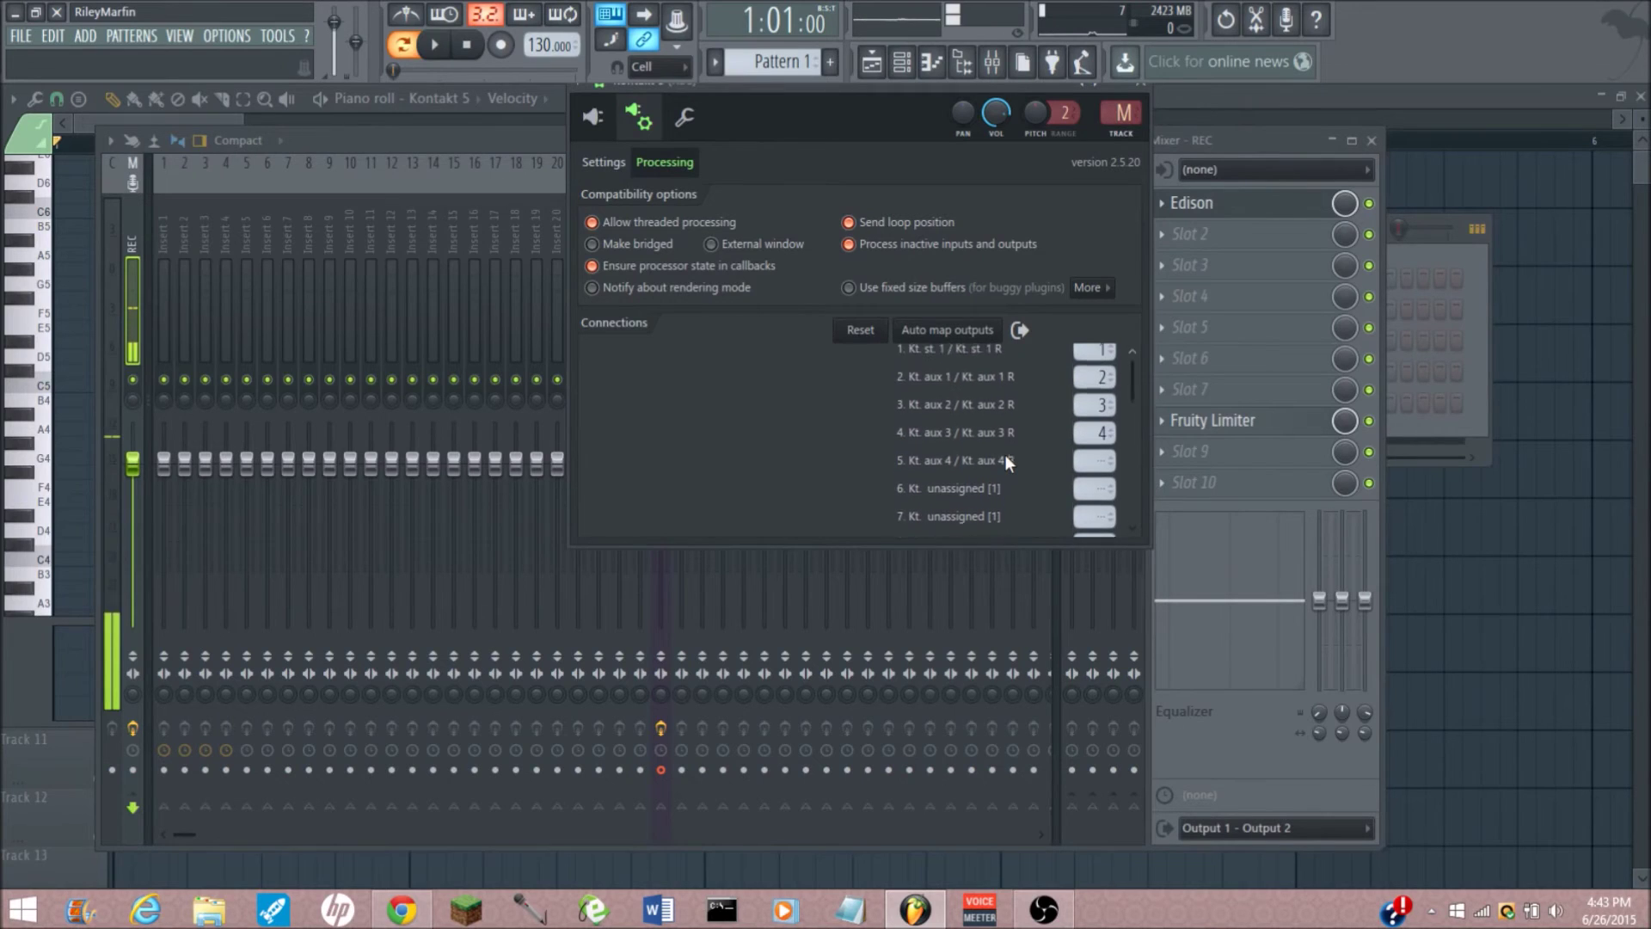
- Reset Kontakt's output-to-mixer assignments and try Auto map outputs
left_click(886, 341)
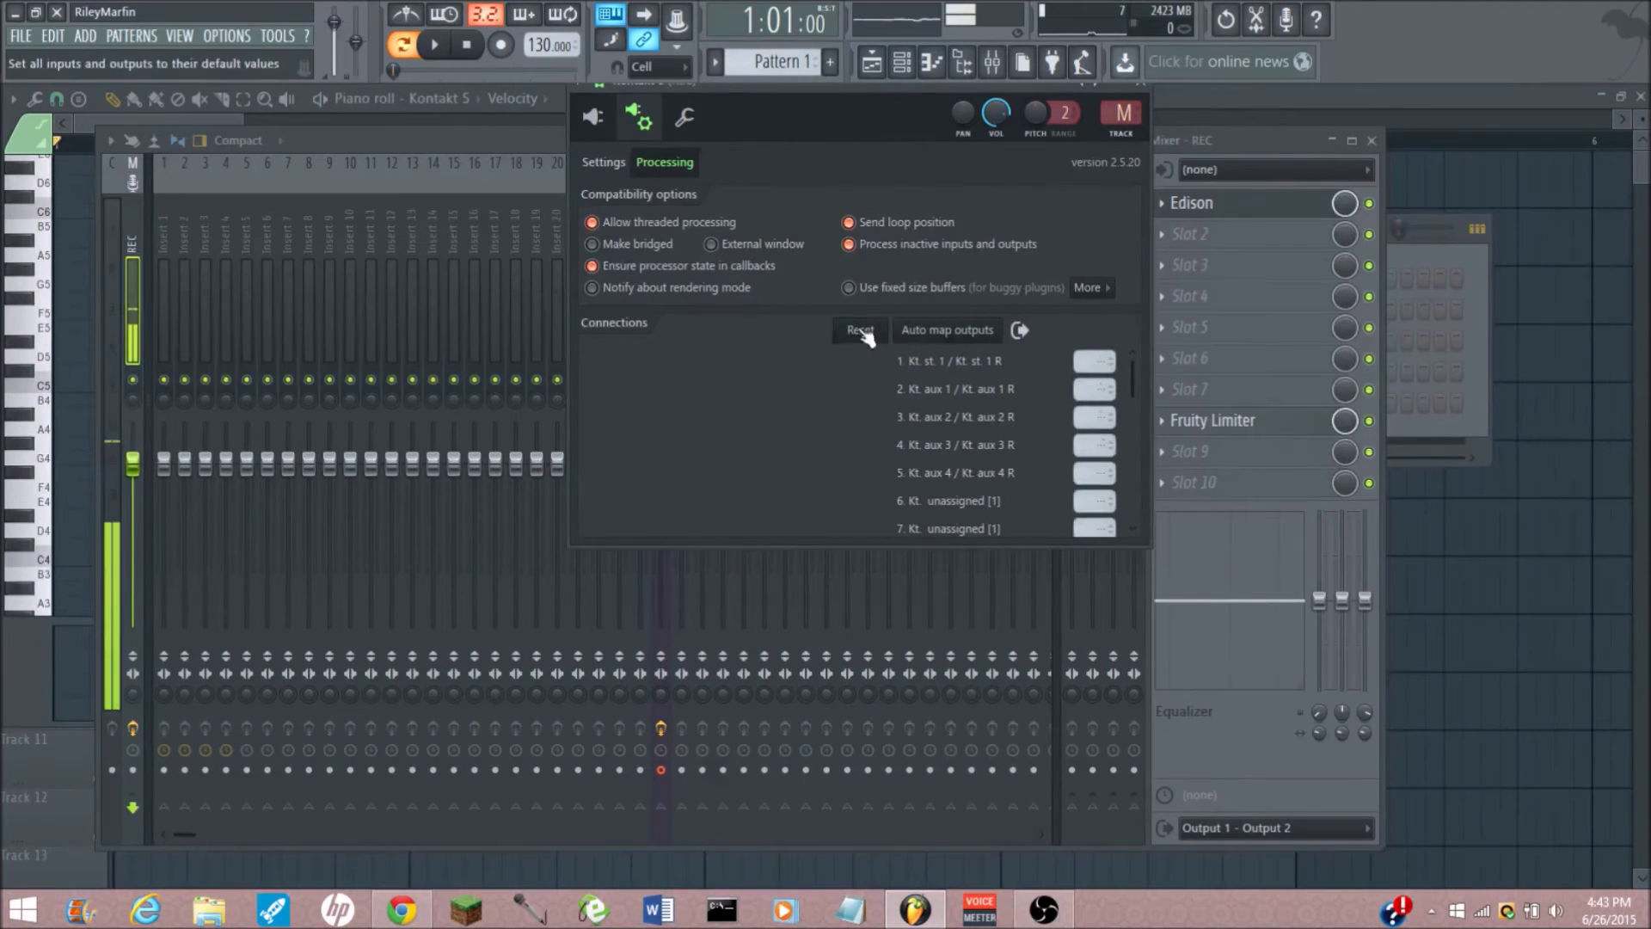
left_click(955, 345)
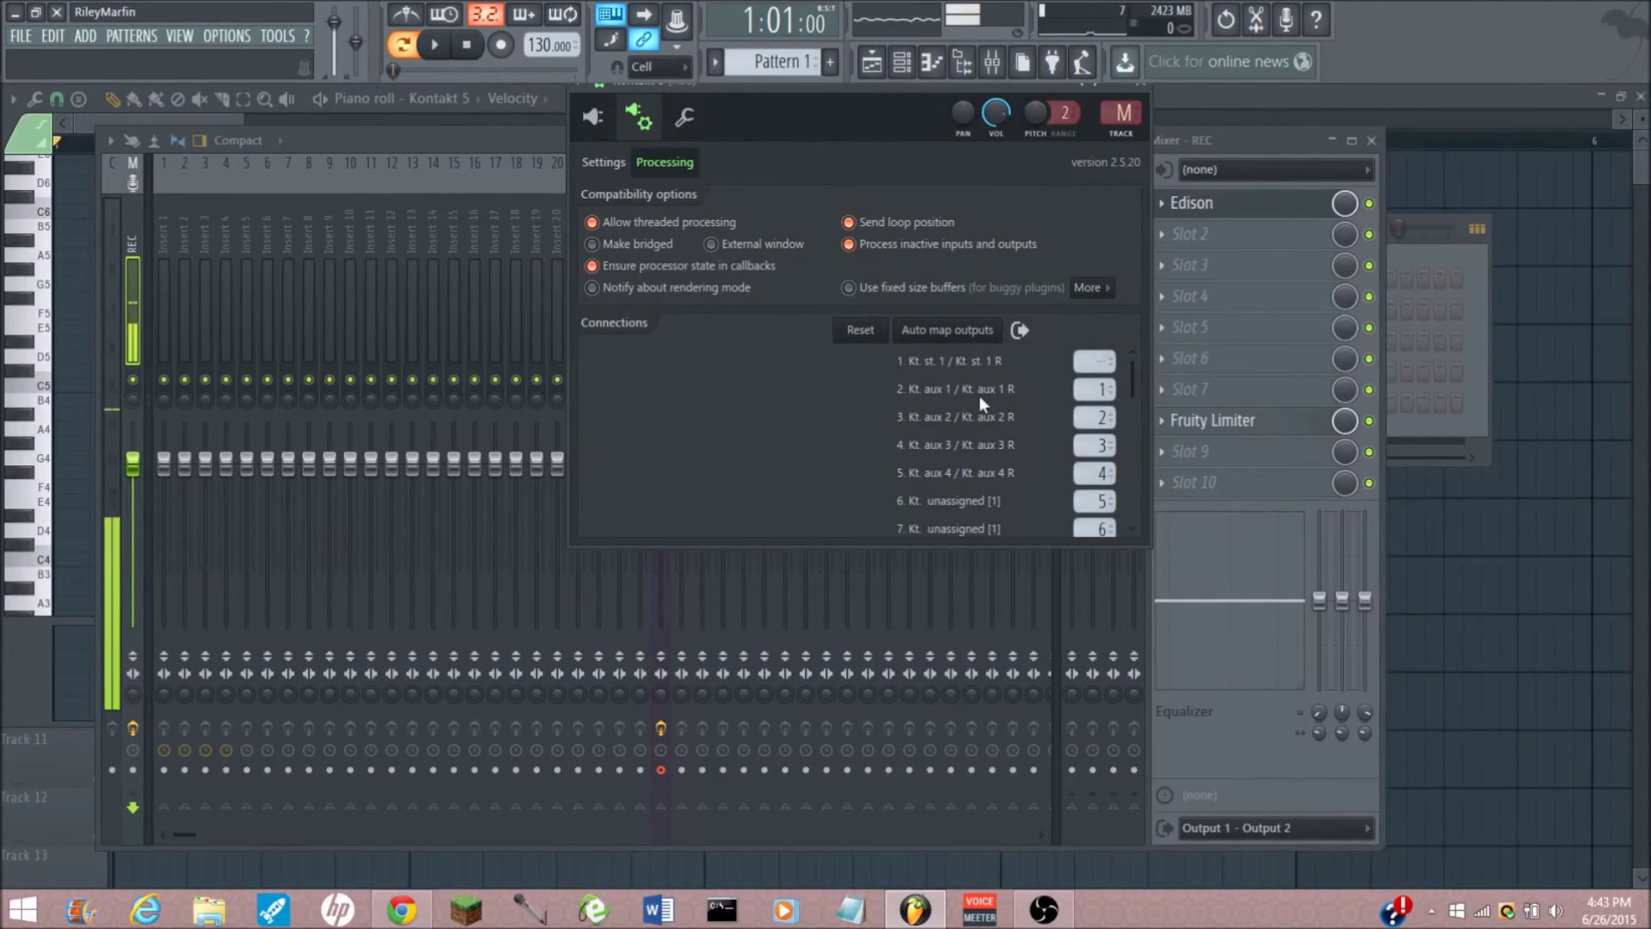
scroll(1054, 412, "down", 3)
scroll(1069, 392, "up", 3)
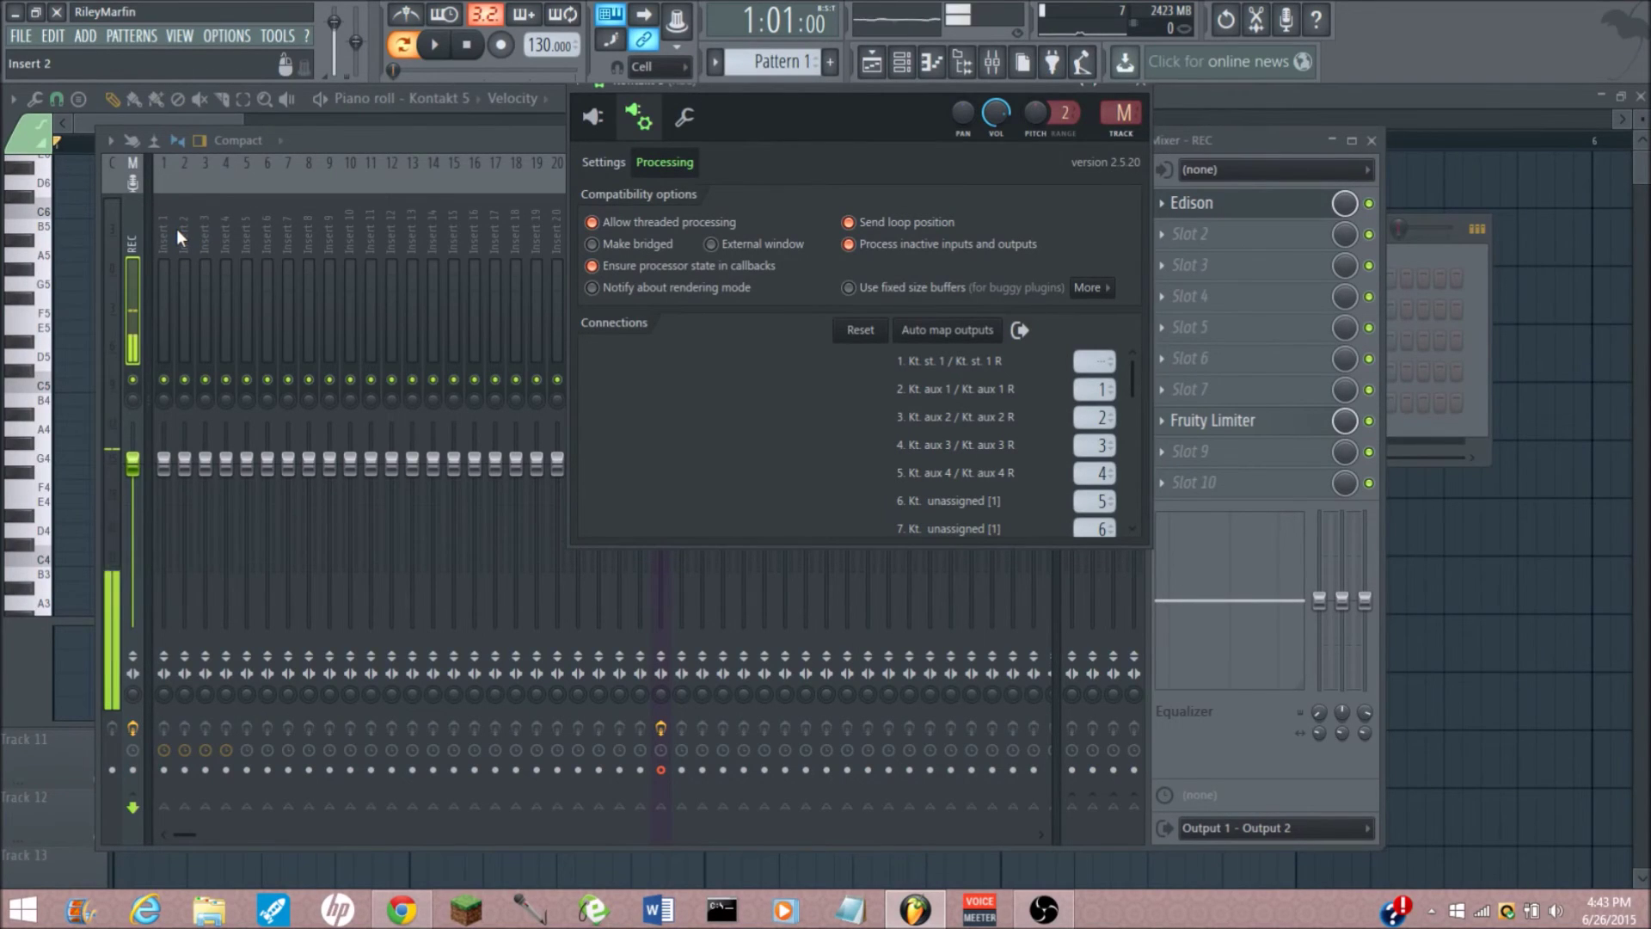
- Reset again and set the offsets of outputs 1–4 to mixer inserts 1, 2, 3 and 4
left_click(859, 328)
scroll(1098, 361, "up", 1)
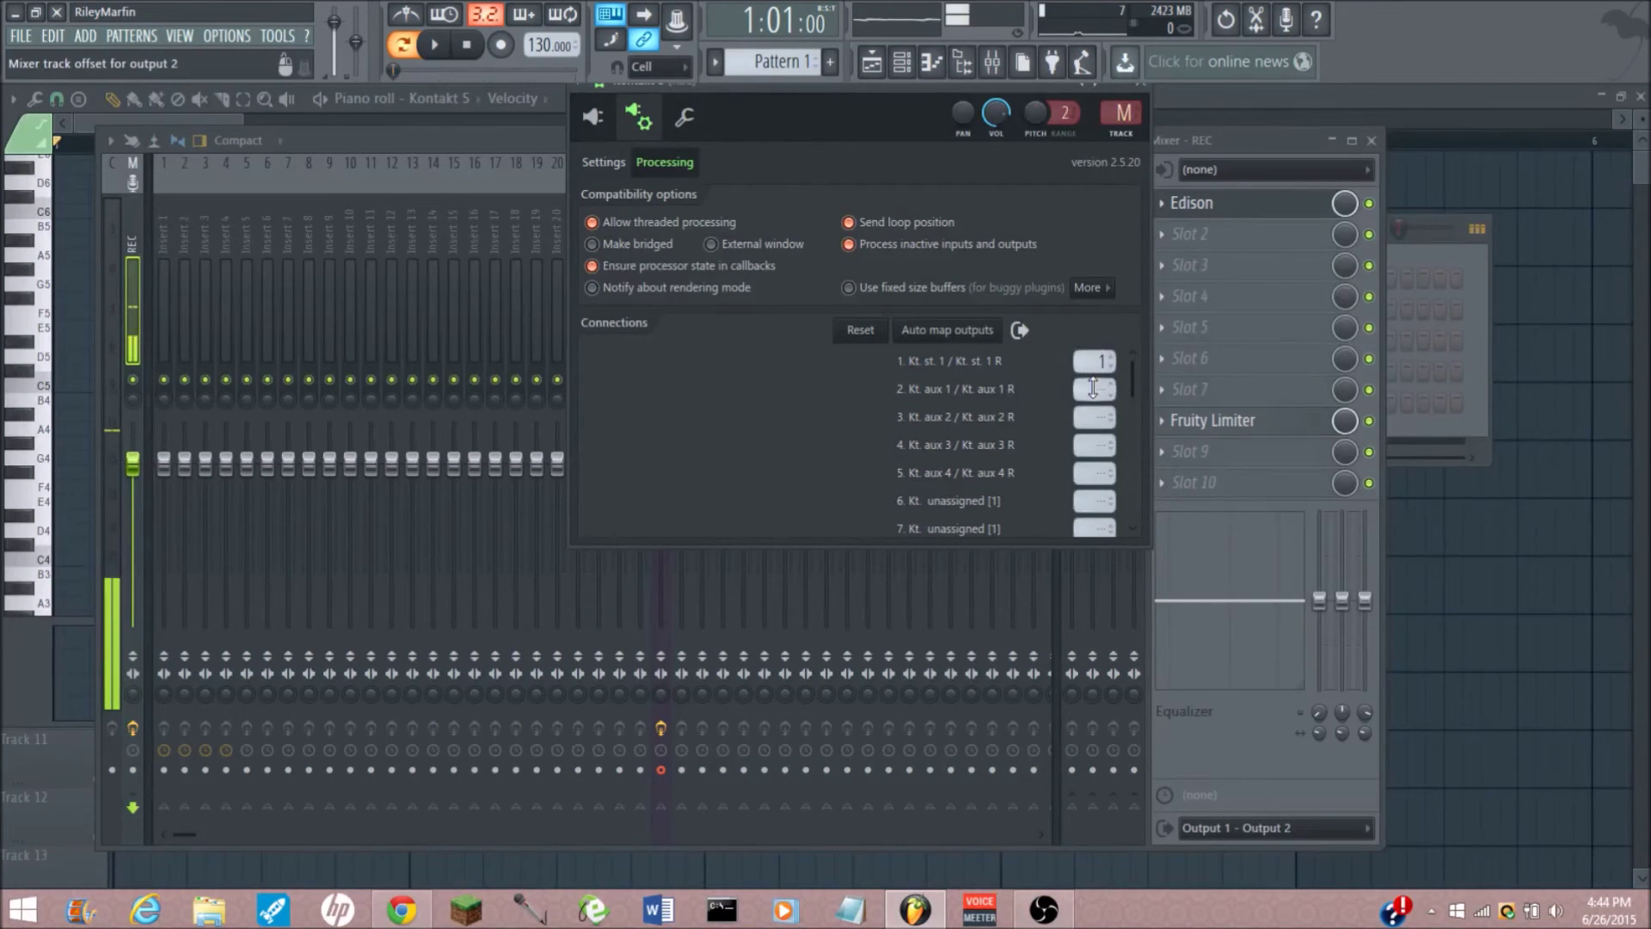
scroll(1093, 418, "up", 2)
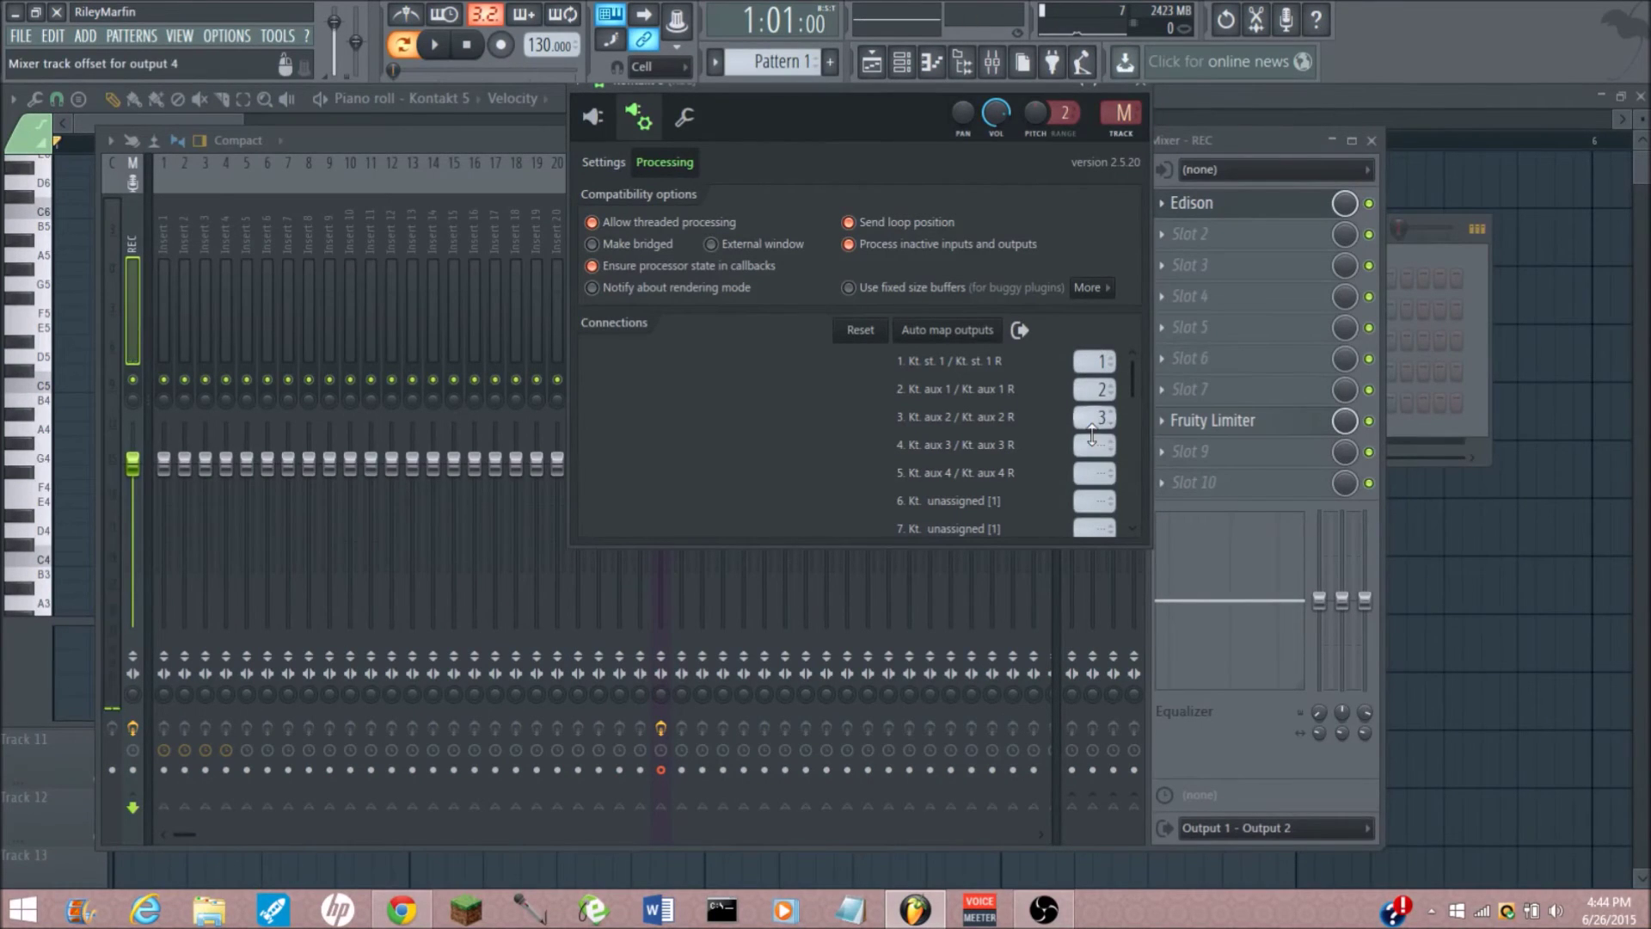
scroll(1092, 440, "up", 4)
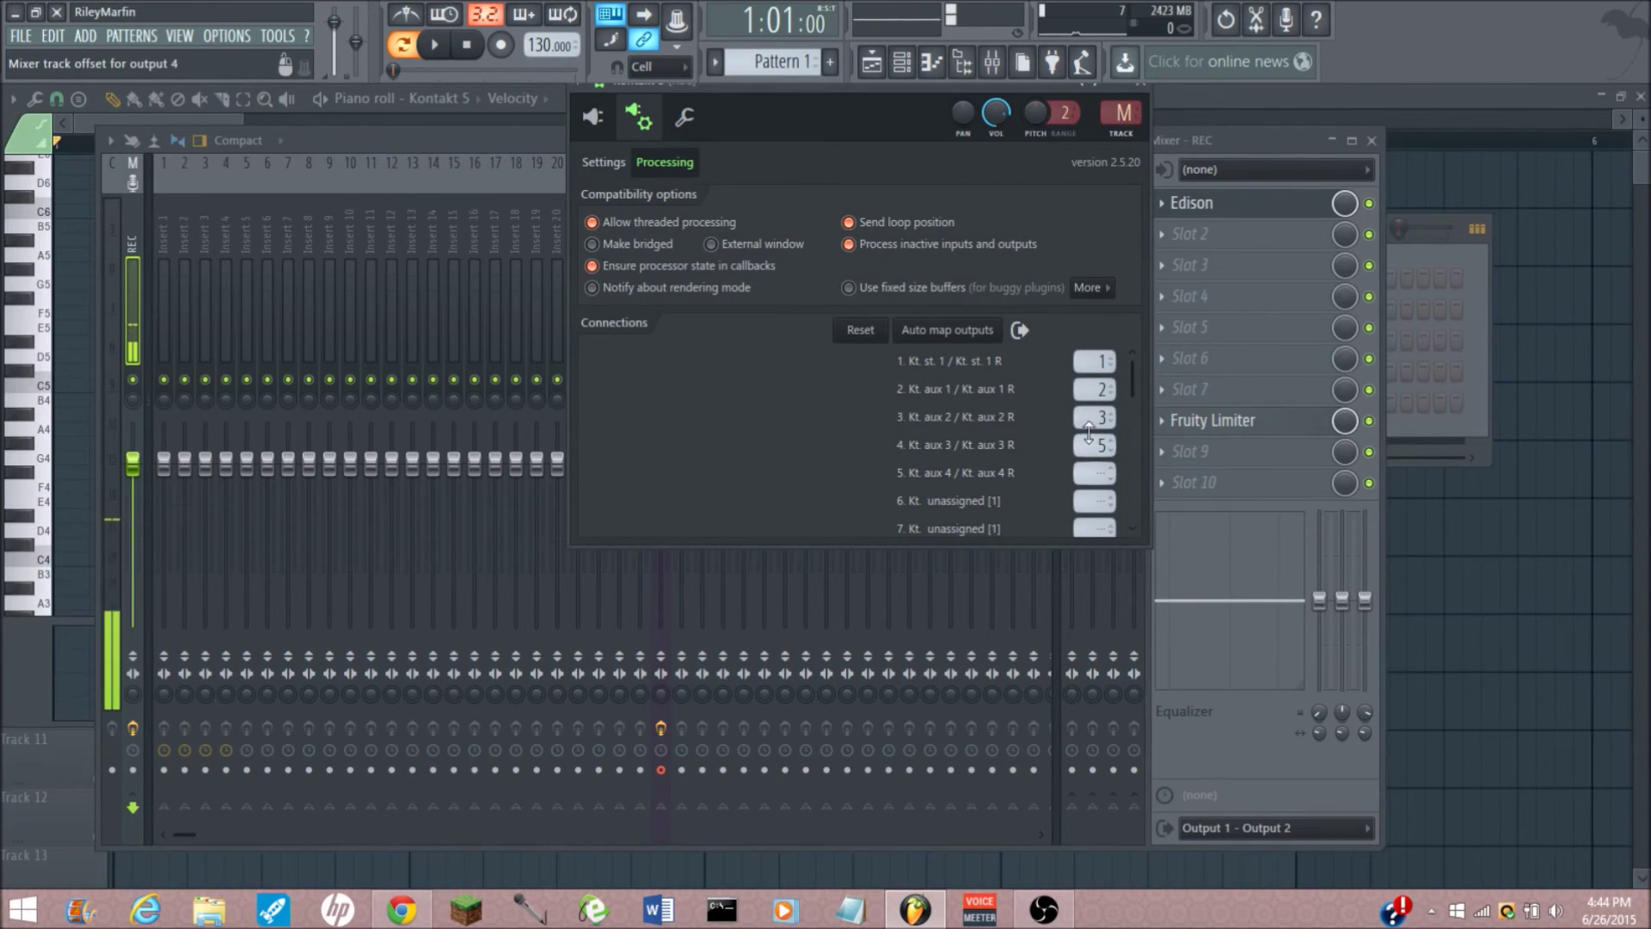
scroll(1089, 440, "down", 1)
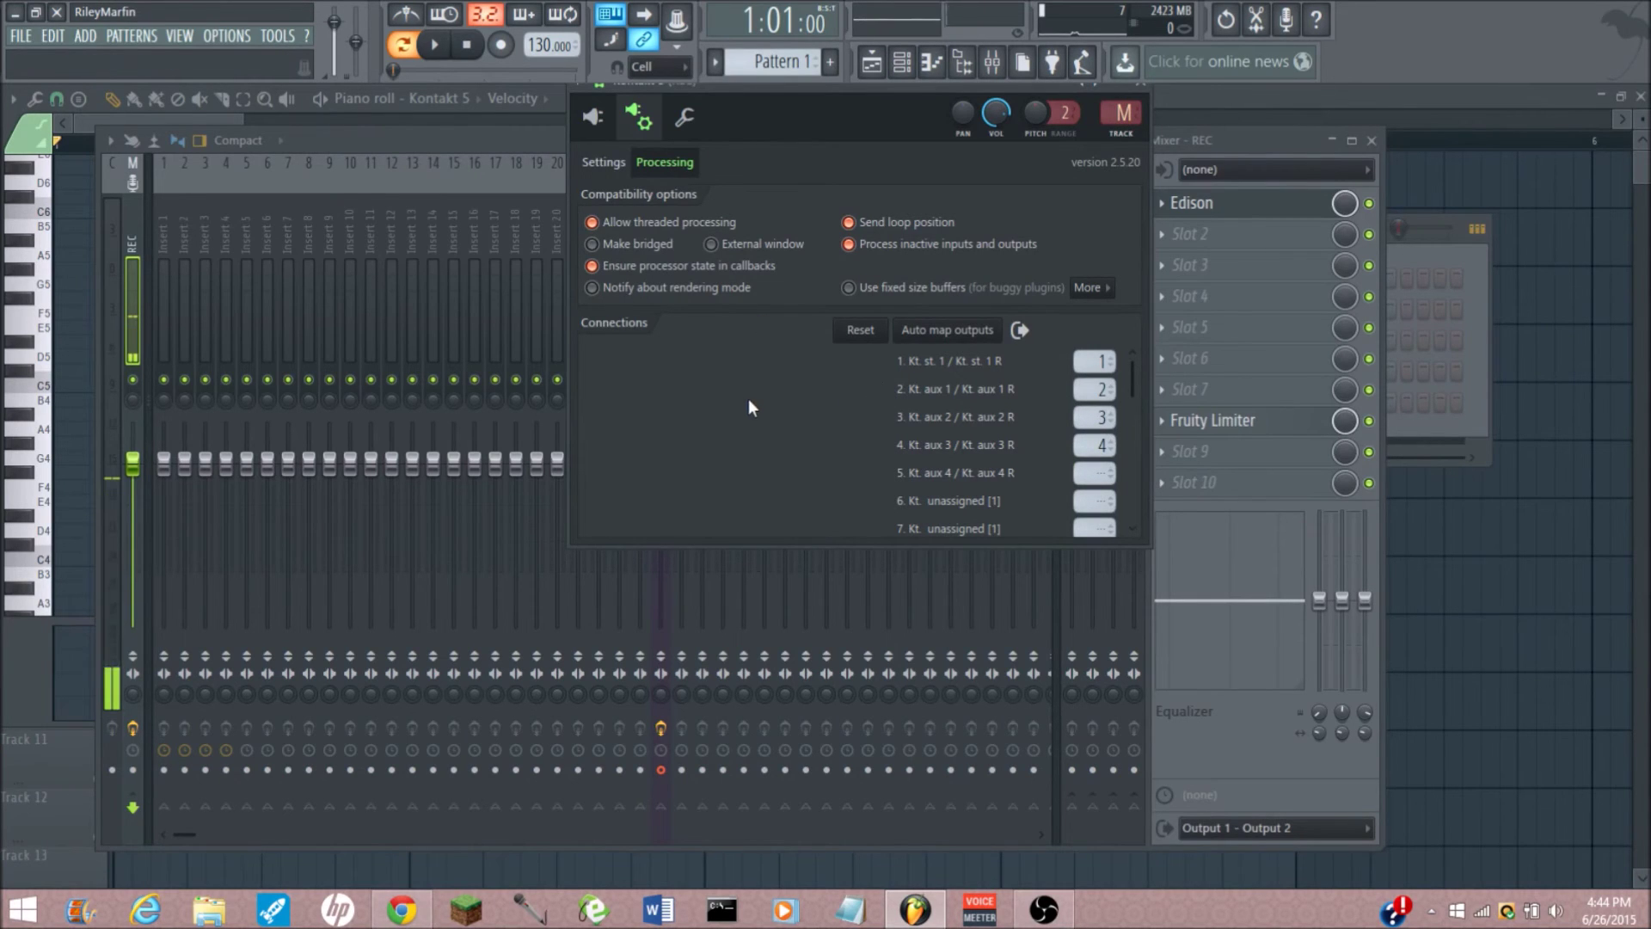
left_click(592, 117)
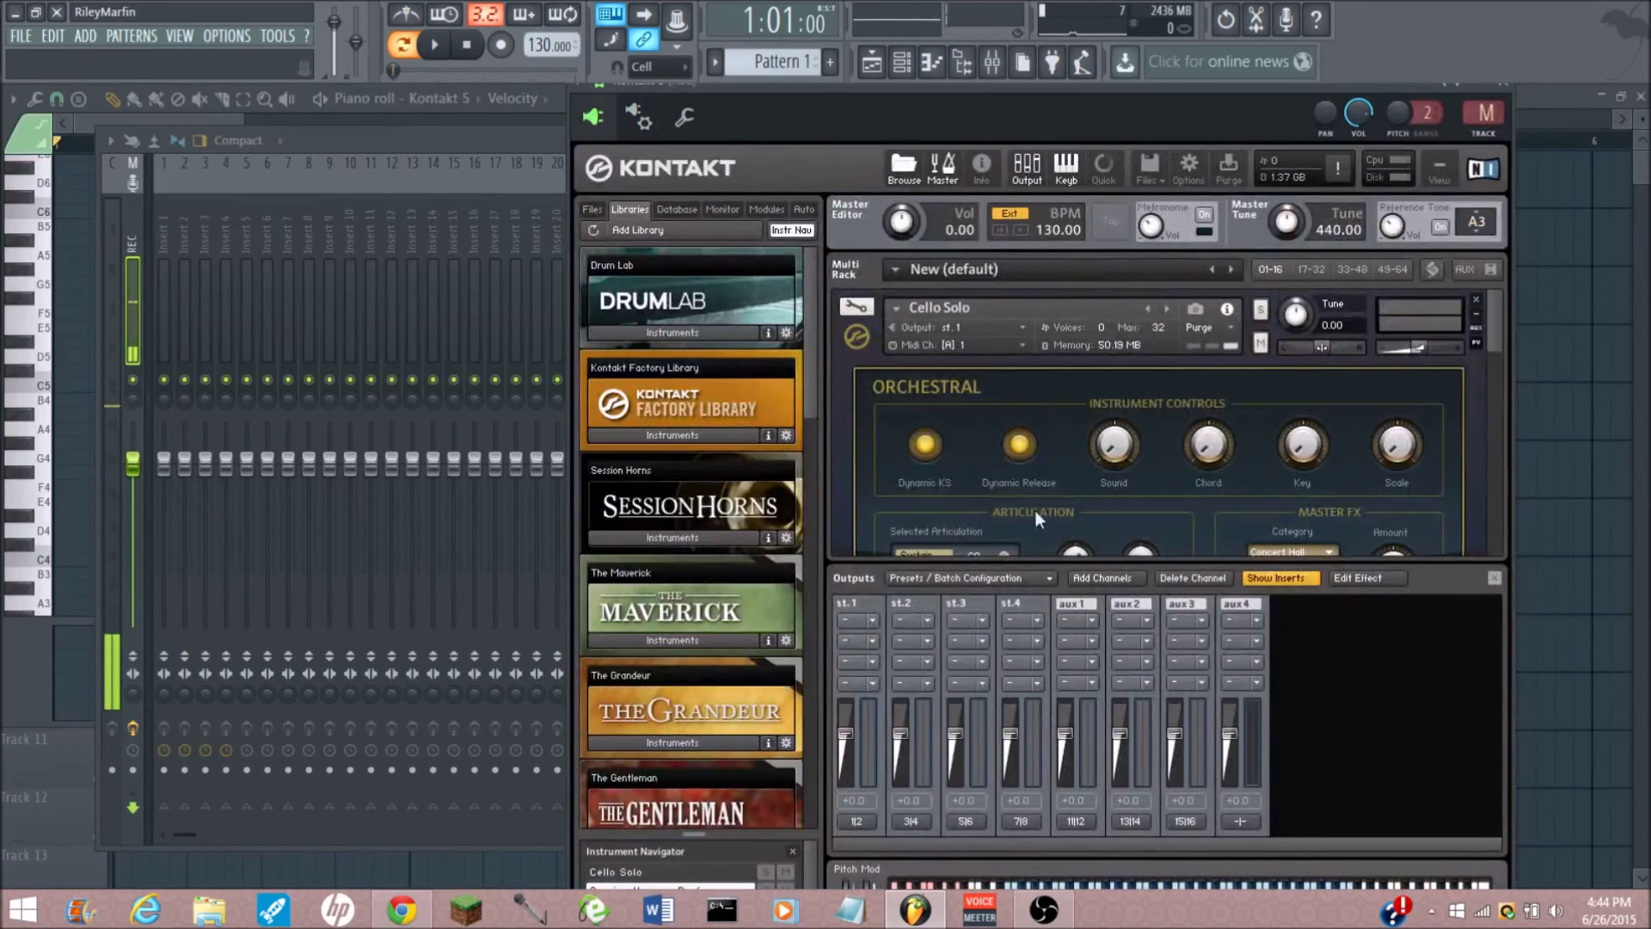
- Select the Cello Solo instrument in Kontakt and play a test note
left_click(835, 352)
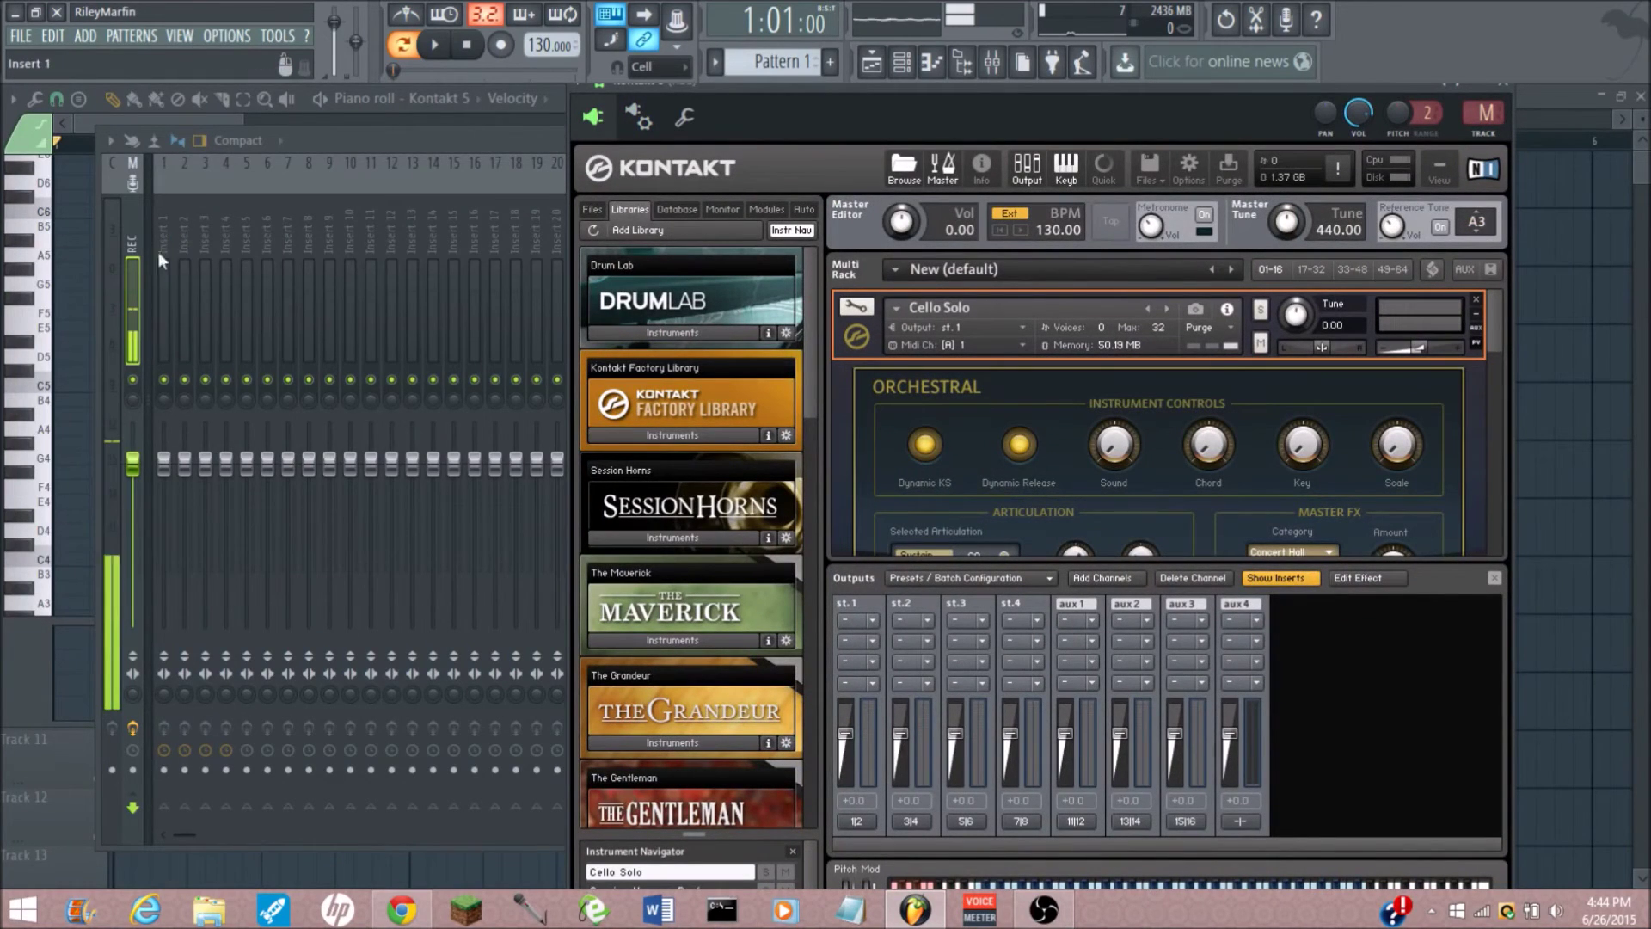
left_click(1139, 883)
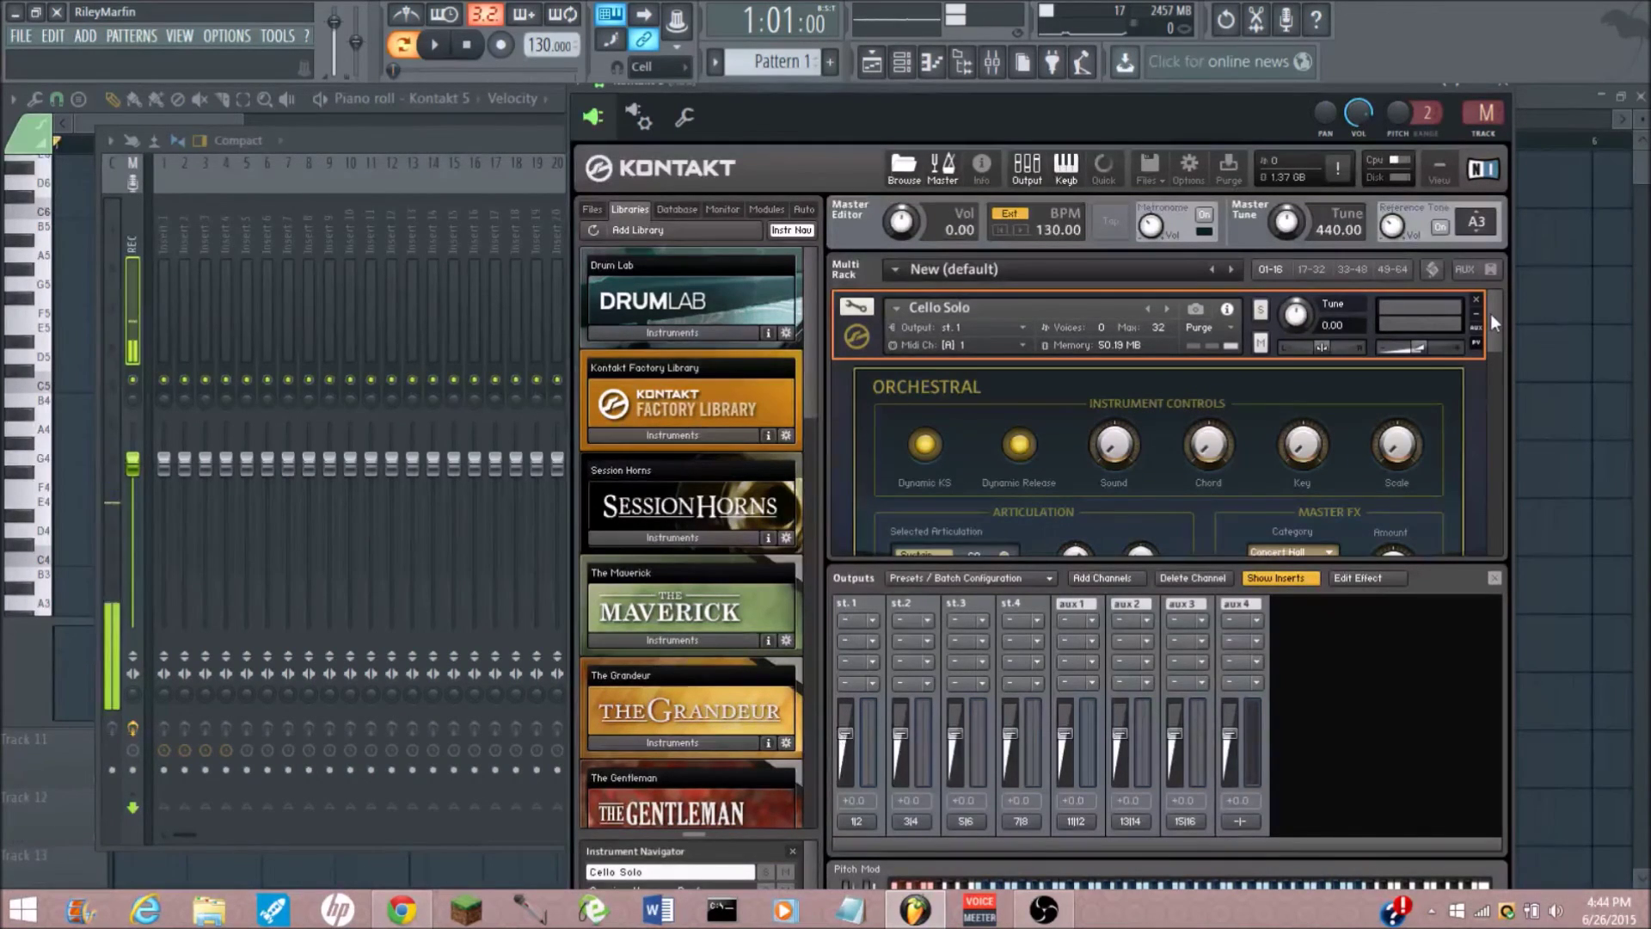
left_click_drag(1490, 314, 1496, 408)
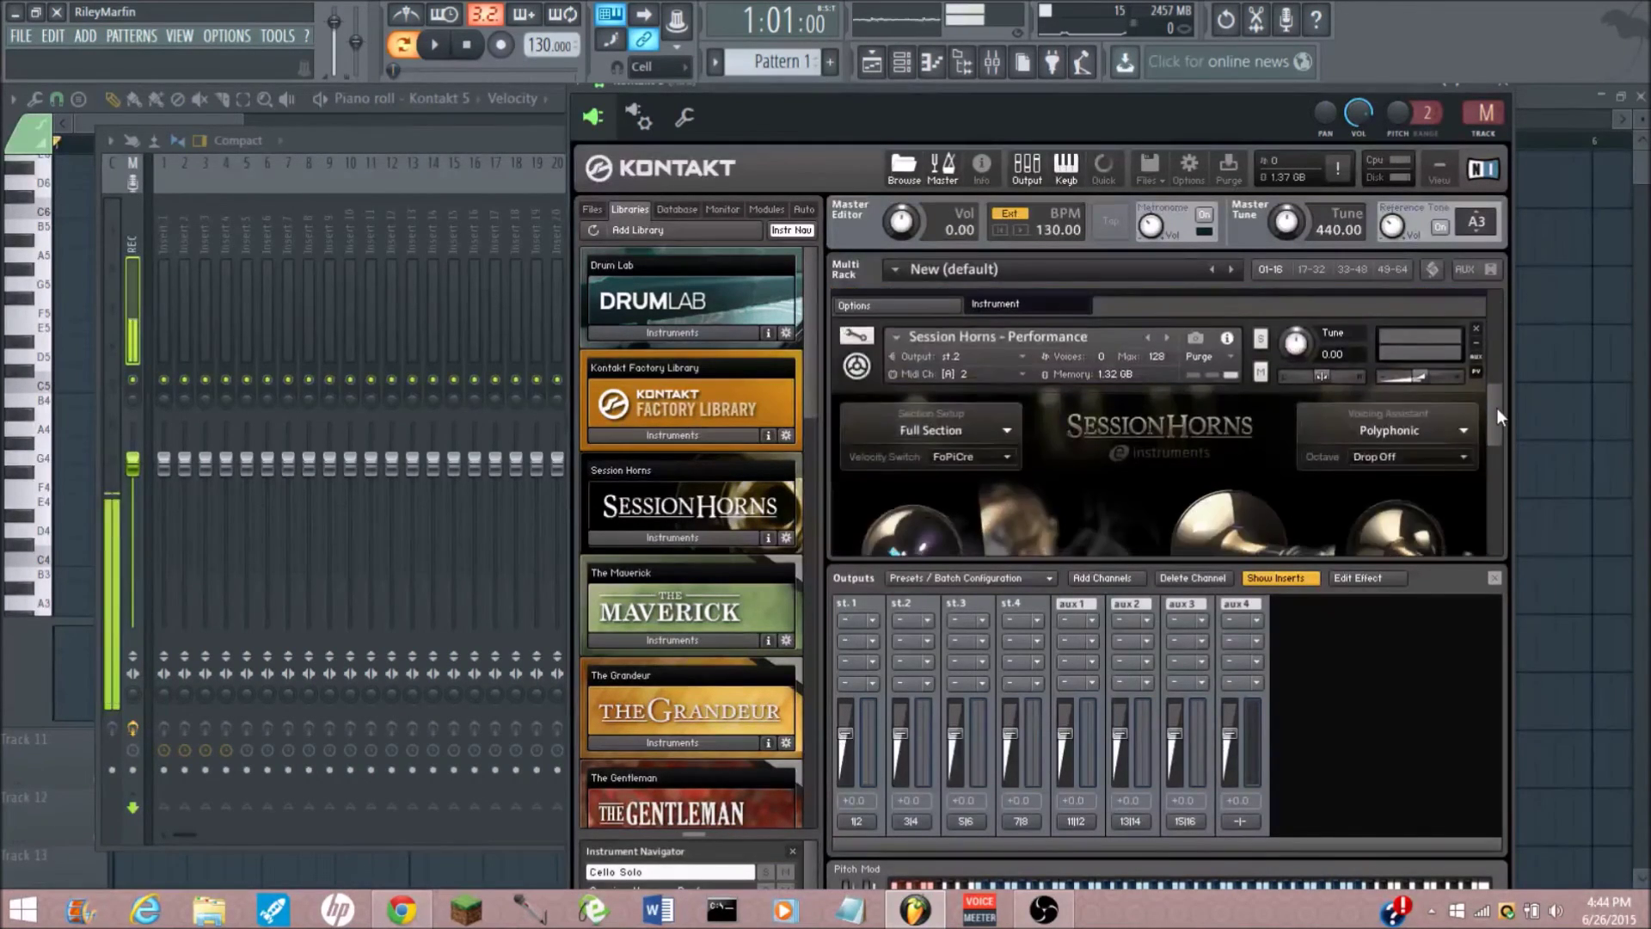
- Play several test notes on Session Horns, then check the signal on mixer Insert 1
left_click(839, 384)
left_click(1105, 886)
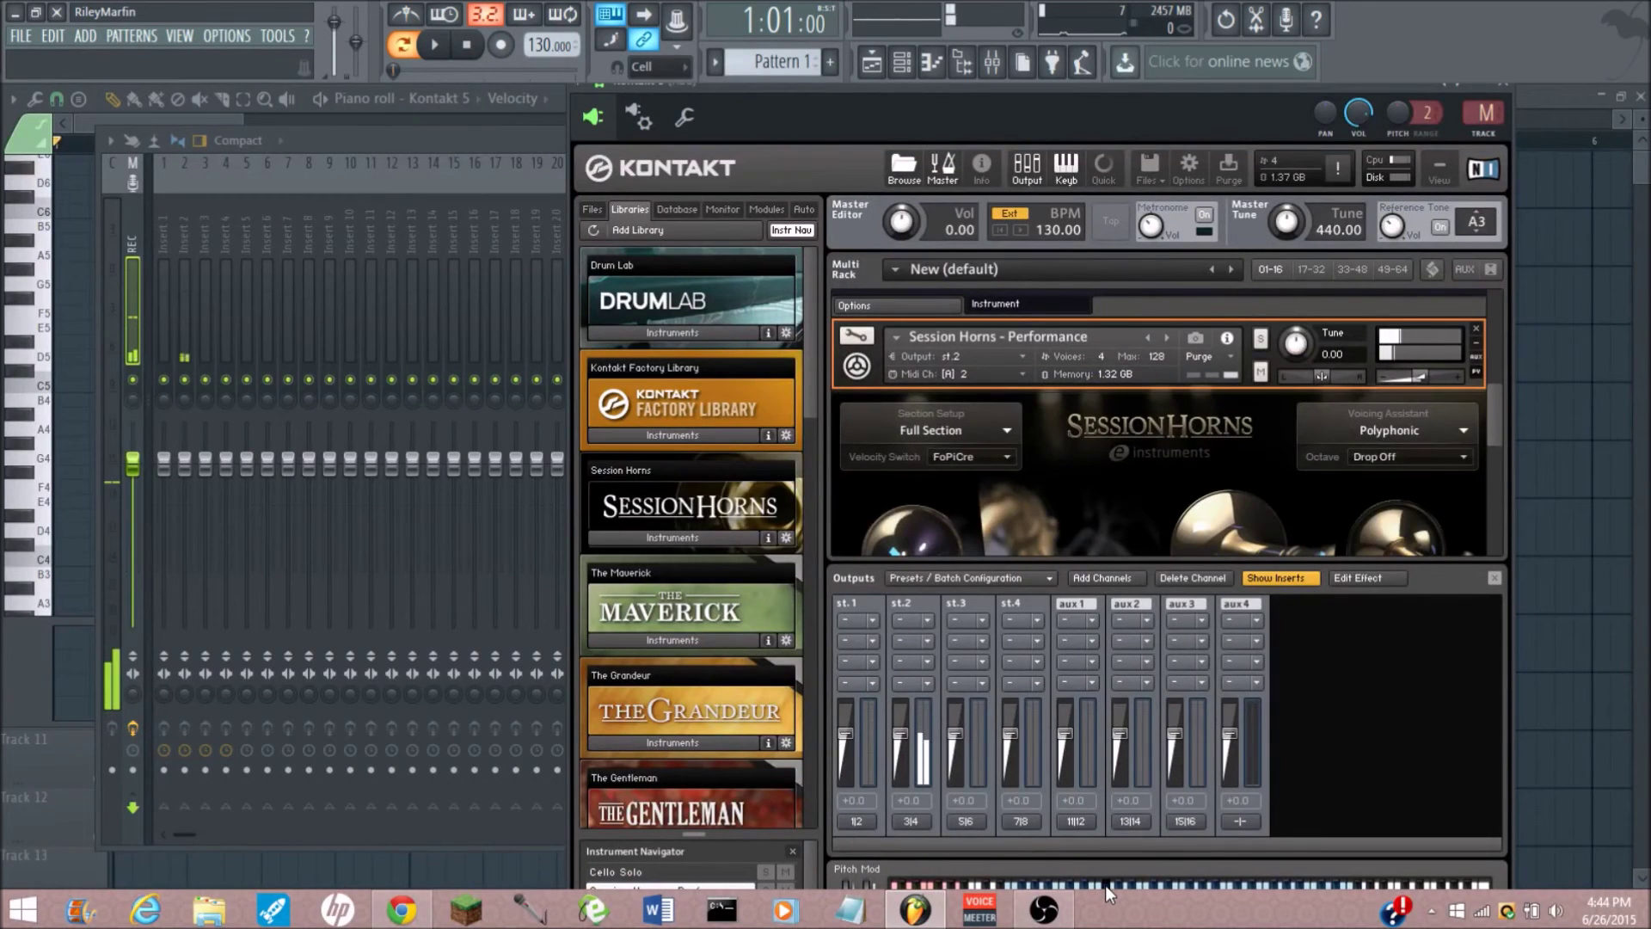
left_click_drag(1107, 885, 1132, 881)
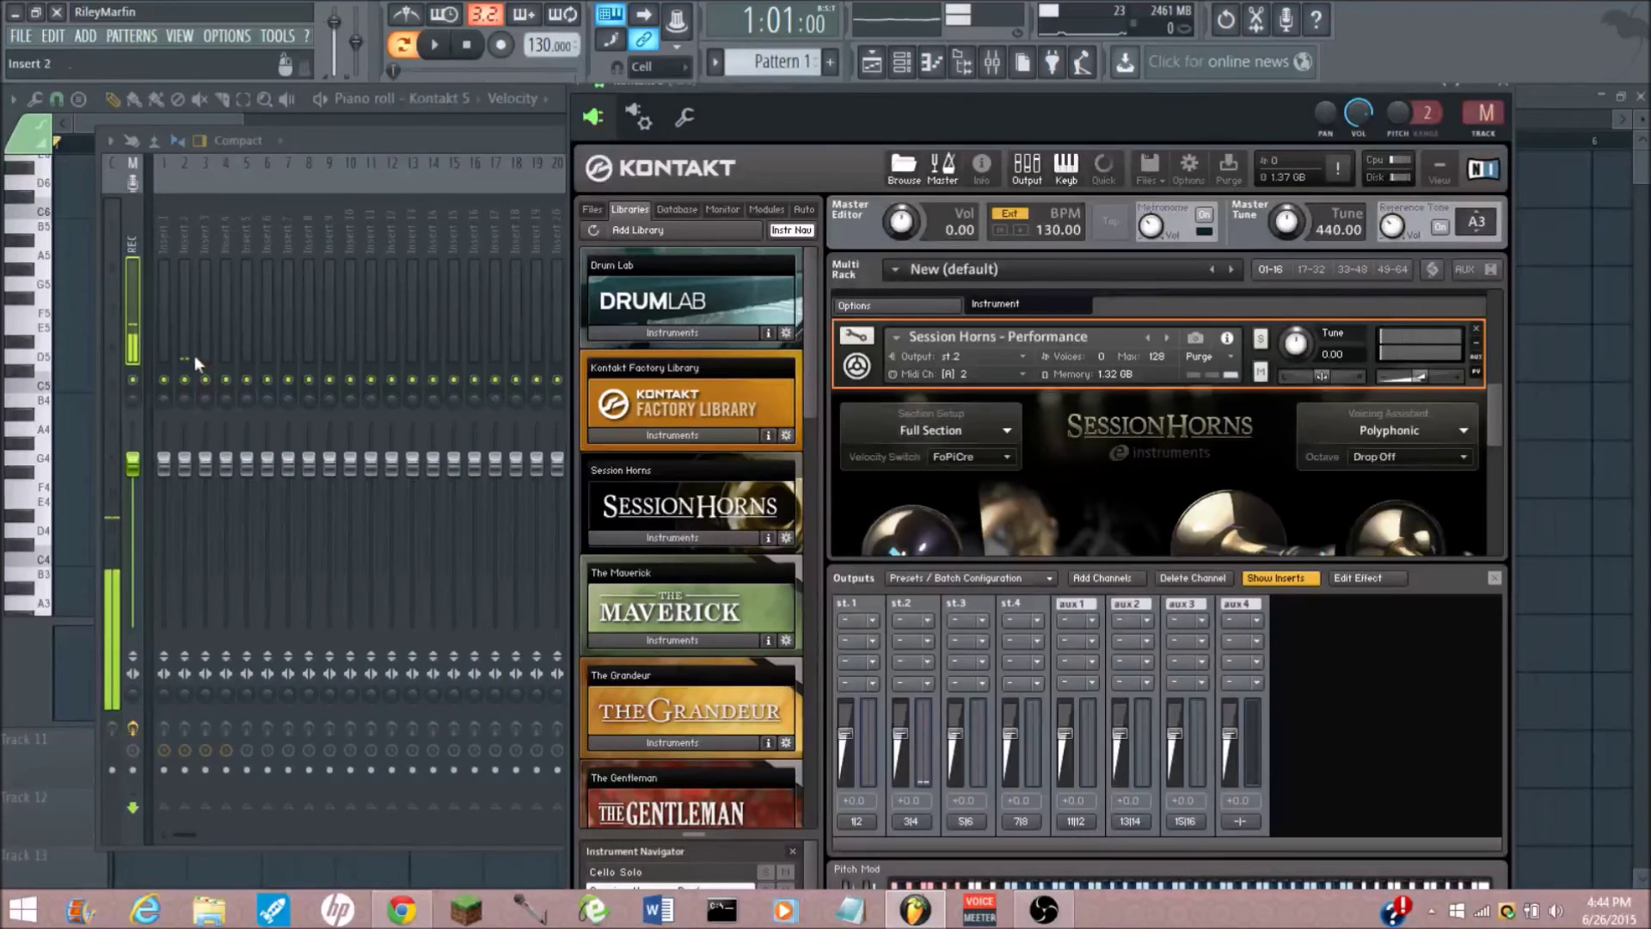
left_click(1154, 885)
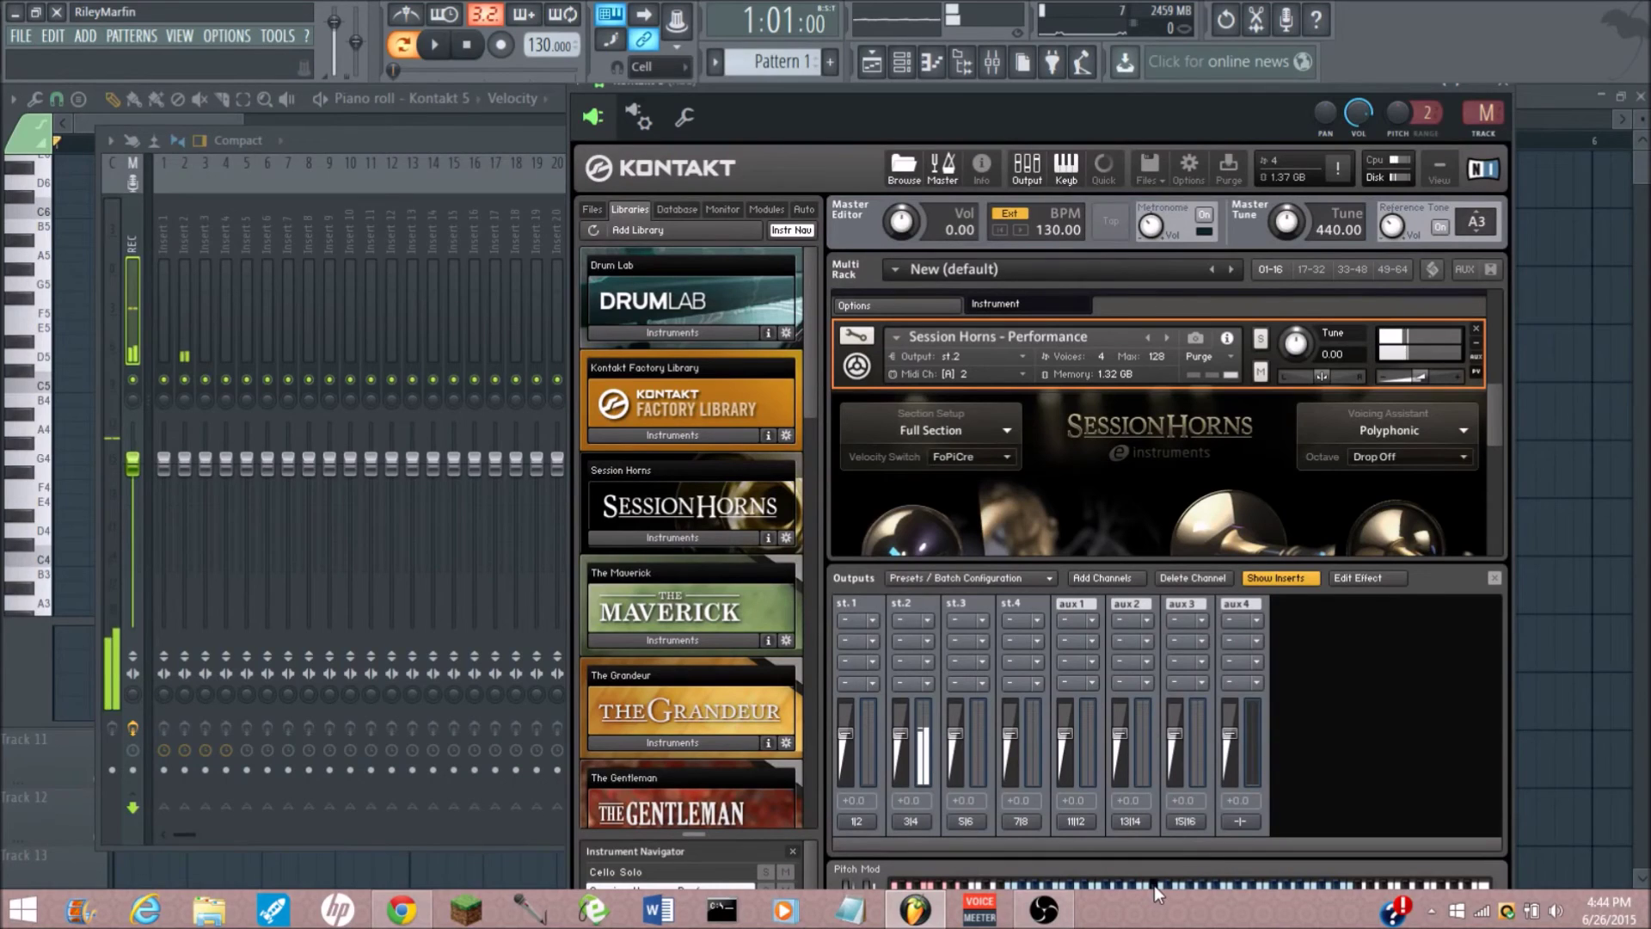
left_click(332, 148)
left_click(163, 223)
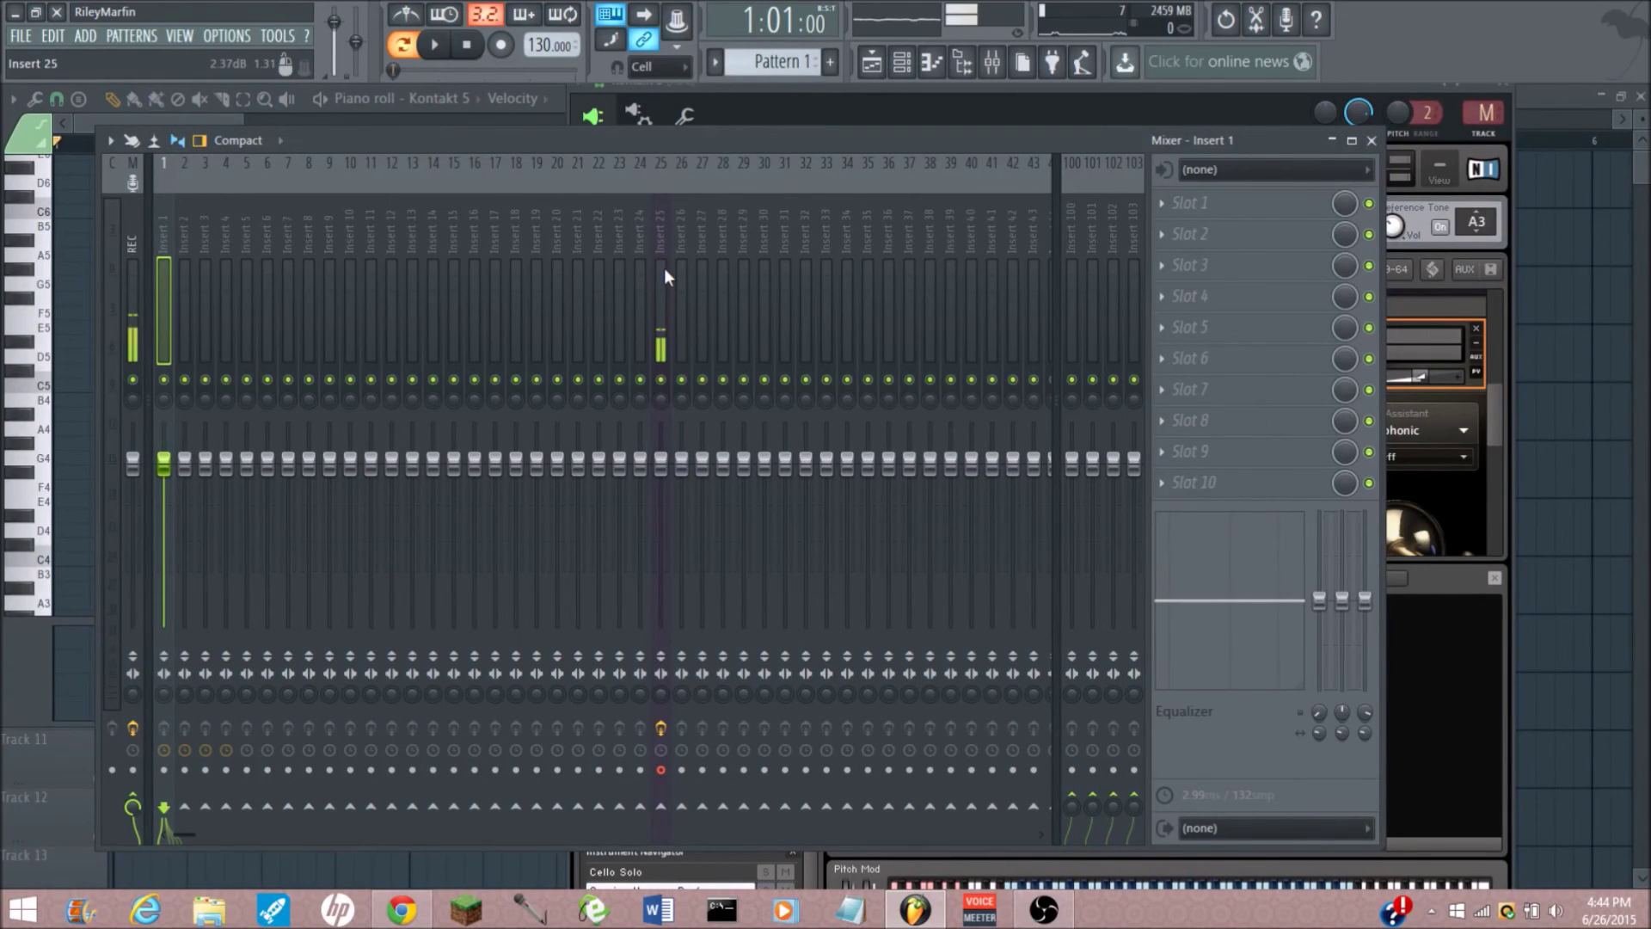
- Bring the Kontakt window with Session Horns – Performance back in front of the mixer
left_click(828, 87)
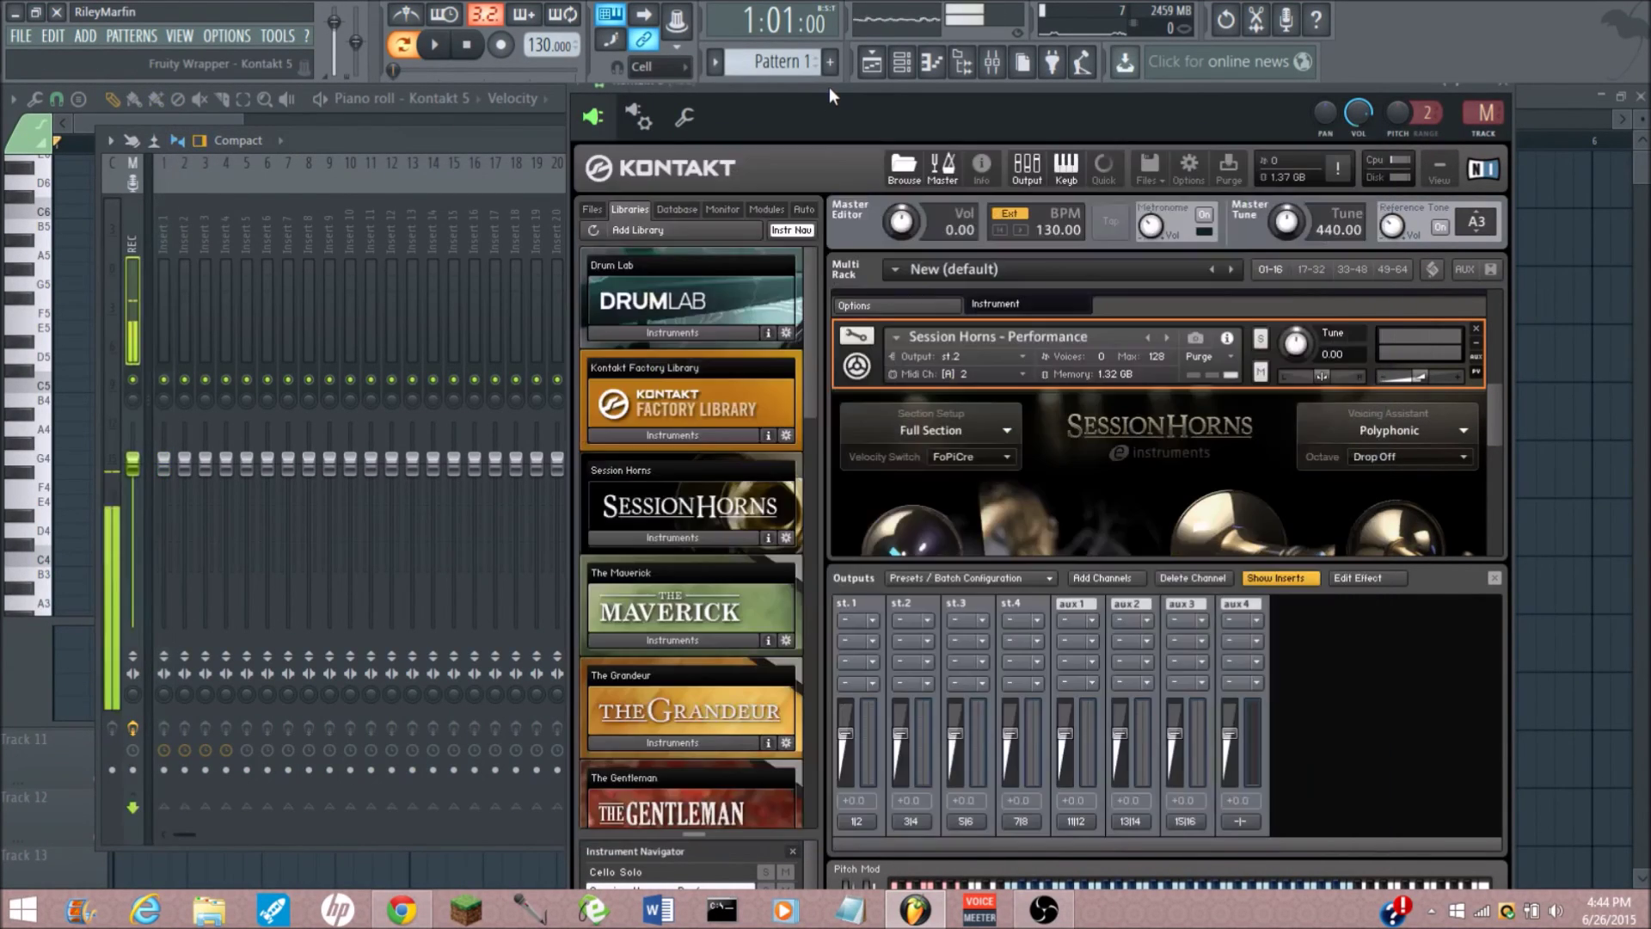